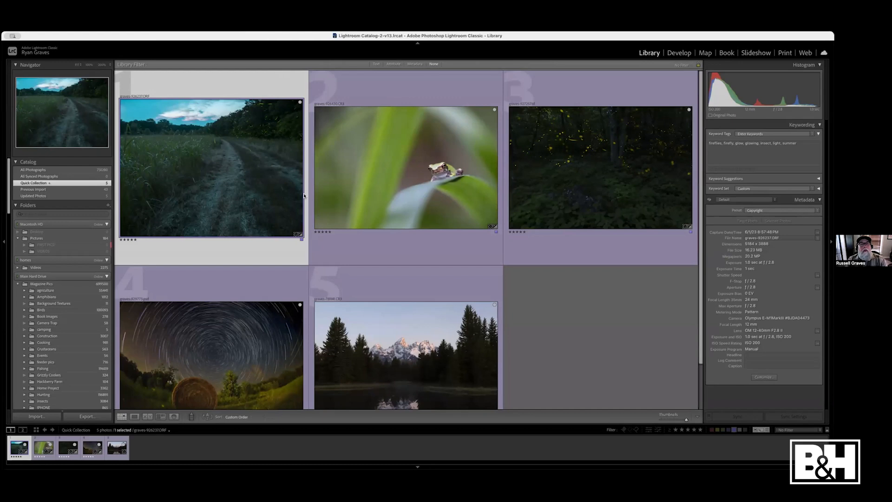
- Open the dark forest firefly photo from the Quick Collection in the Develop module
{"action": "key", "text": "shift+f"}
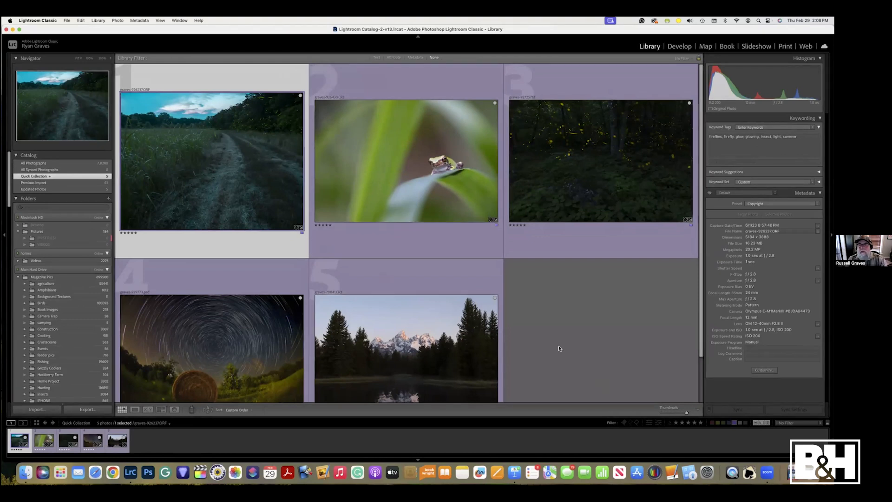
{"action": "key", "text": "shift+f"}
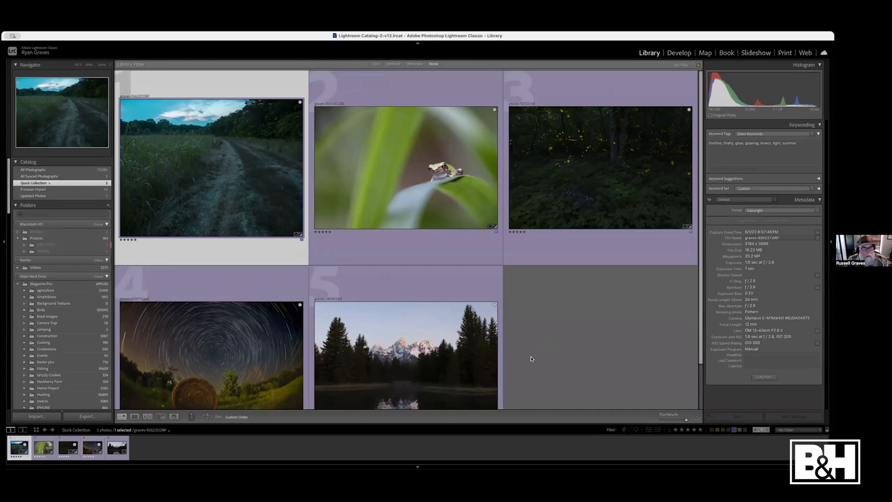
{"action": "double_click", "coordinate": [589, 194]}
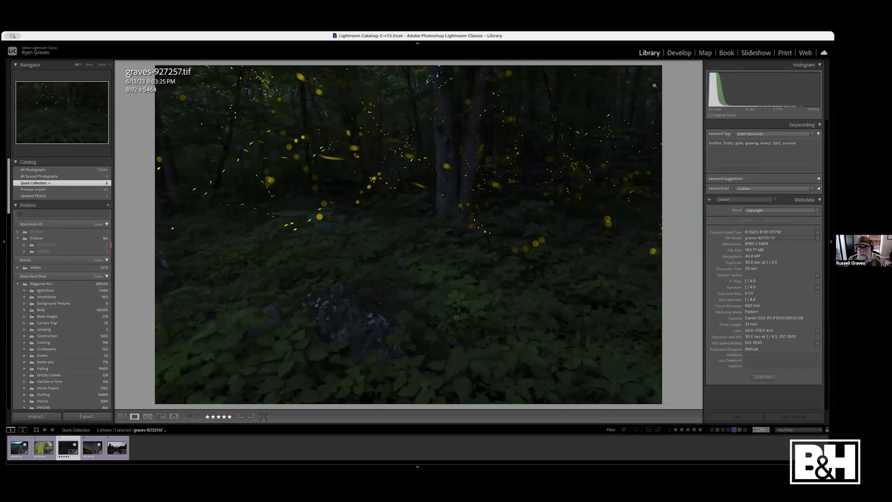
{"action": "left_click", "coordinate": [683, 53]}
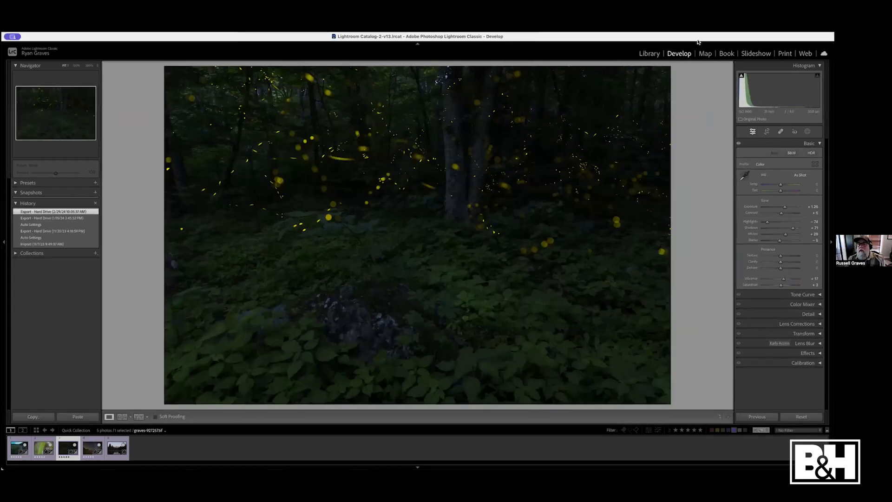
{"action": "left_click_drag", "start_coordinate": [689, 39], "coordinate": [676, 39]}
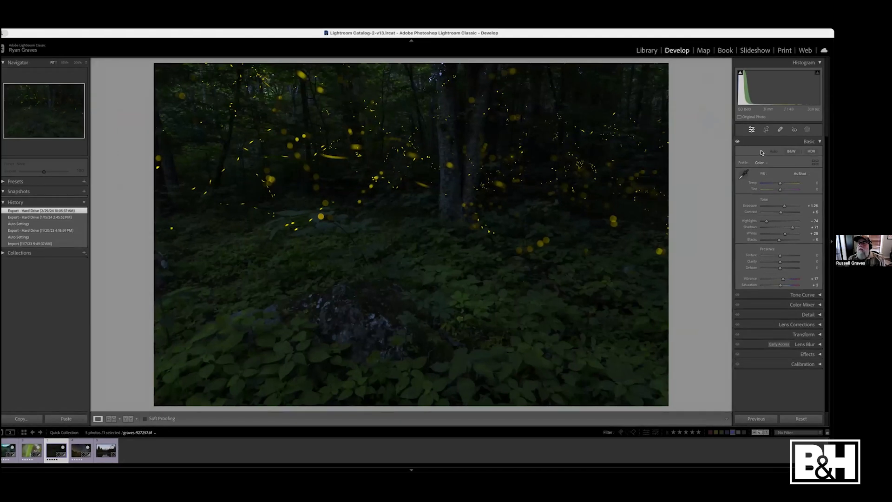
{"action": "left_click", "coordinate": [485, 193]}
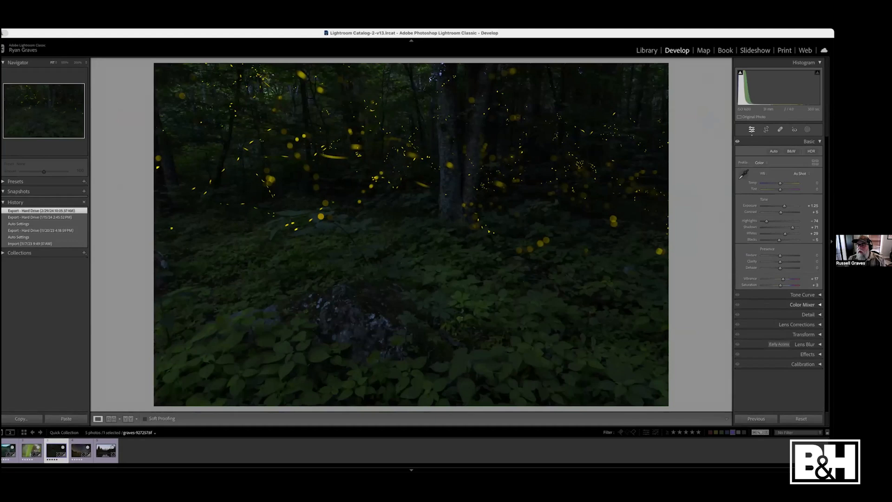
- Shift the fireflies' yellow hue toward green using the Color Mixer's targeted Hue adjustment on a zoomed-in firefly
{"action": "left_click", "coordinate": [753, 304]}
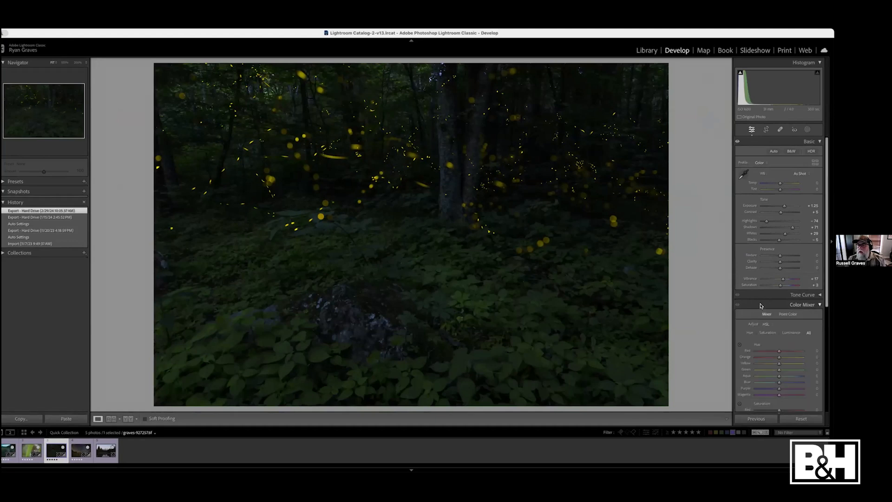
{"action": "scroll", "coordinate": [762, 310], "scroll_direction": "down", "scroll_amount": 5}
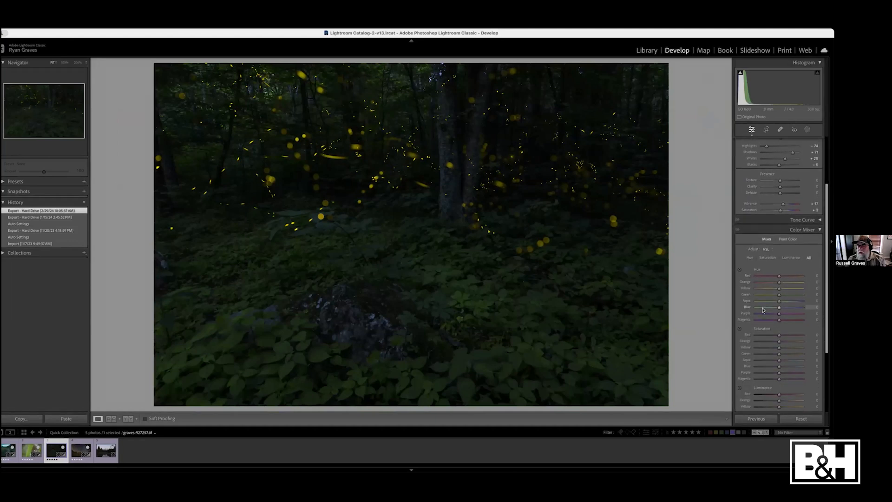
{"action": "scroll", "coordinate": [762, 310], "scroll_direction": "down", "scroll_amount": 2}
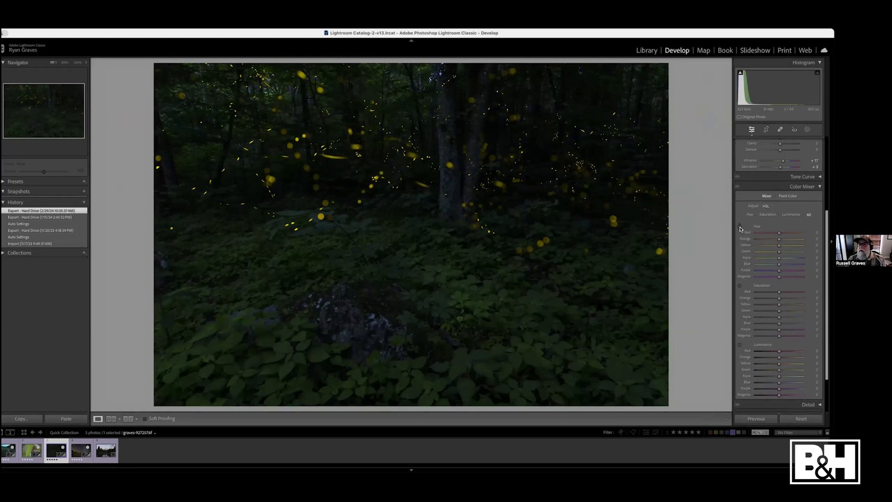
{"action": "left_click", "coordinate": [377, 179]}
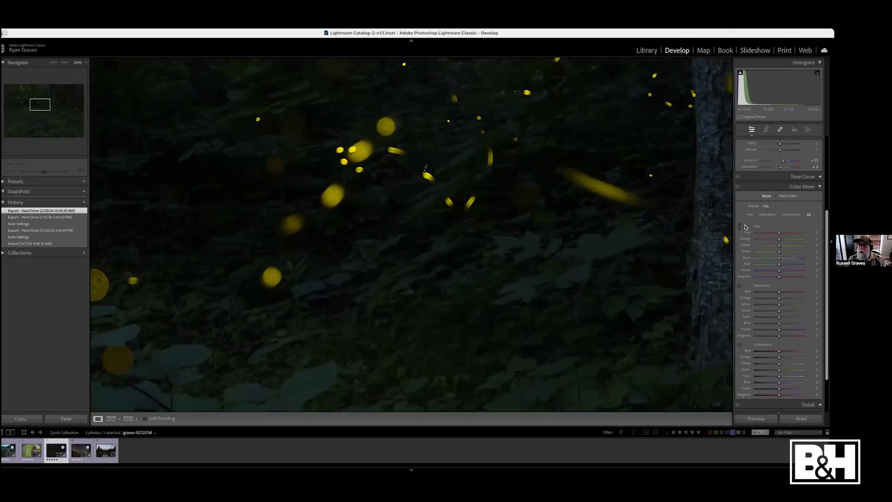
{"action": "left_click", "coordinate": [741, 227]}
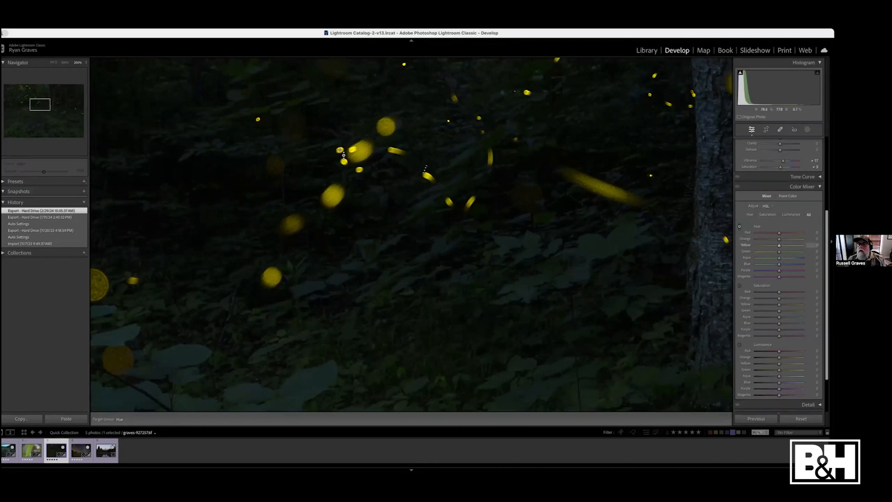
{"action": "left_click_drag", "start_coordinate": [343, 155], "coordinate": [344, 155]}
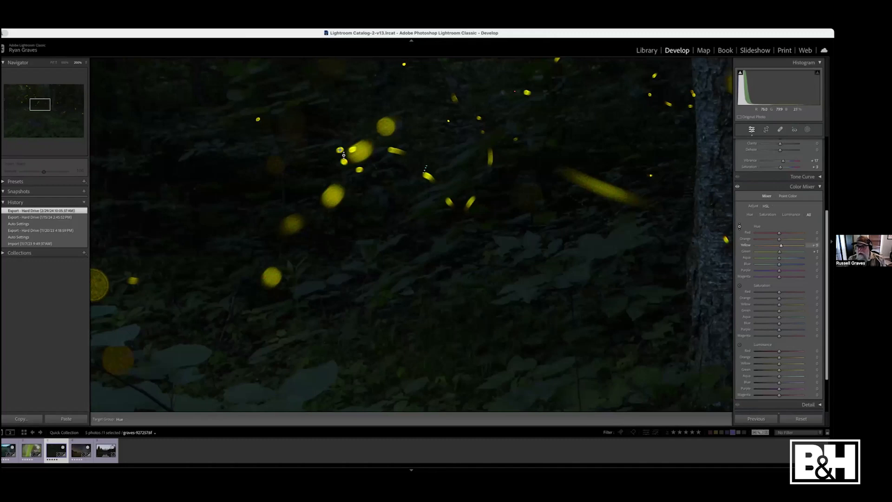
{"action": "left_click_drag", "start_coordinate": [344, 154], "coordinate": [339, 152]}
{"action": "left_click_drag", "start_coordinate": [340, 152], "coordinate": [343, 155]}
{"action": "left_click_drag", "start_coordinate": [343, 155], "coordinate": [344, 154]}
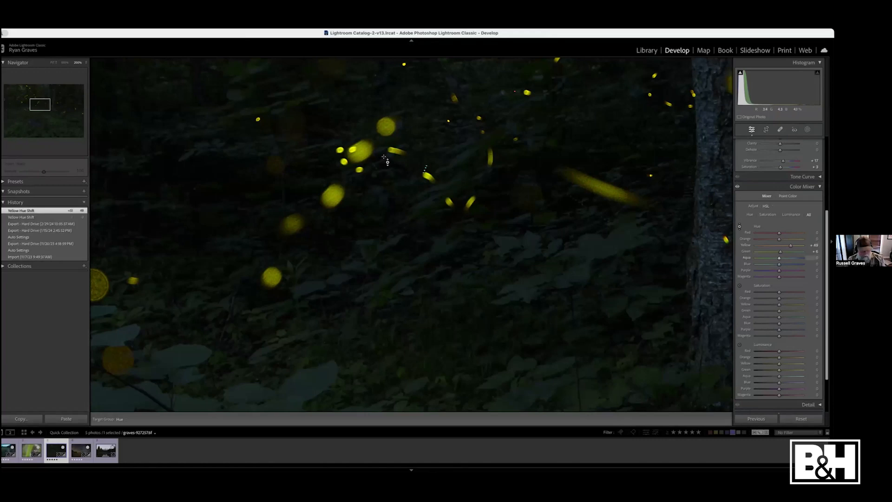
{"action": "key", "text": "Escape"}
{"action": "left_click", "coordinate": [352, 153]}
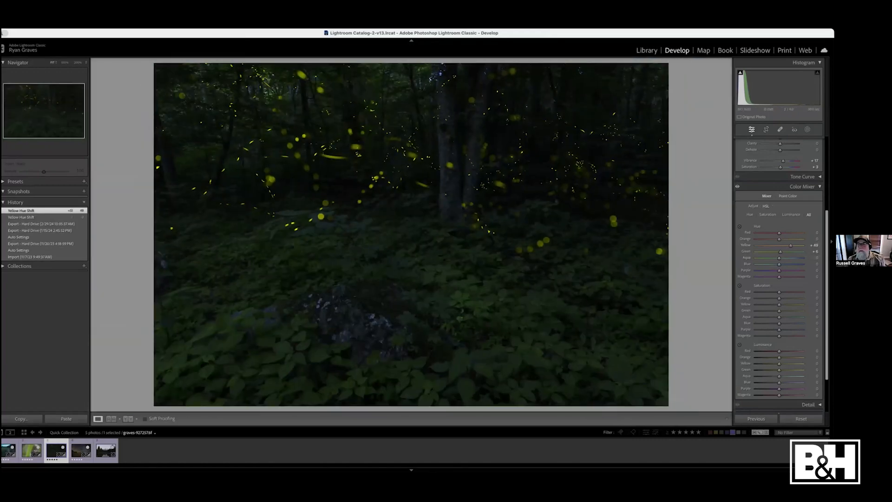
- Readjust the yellow hue back toward a warmer yellow with the targeted Hue adjustment on the long firefly streak
{"action": "left_click", "coordinate": [739, 227]}
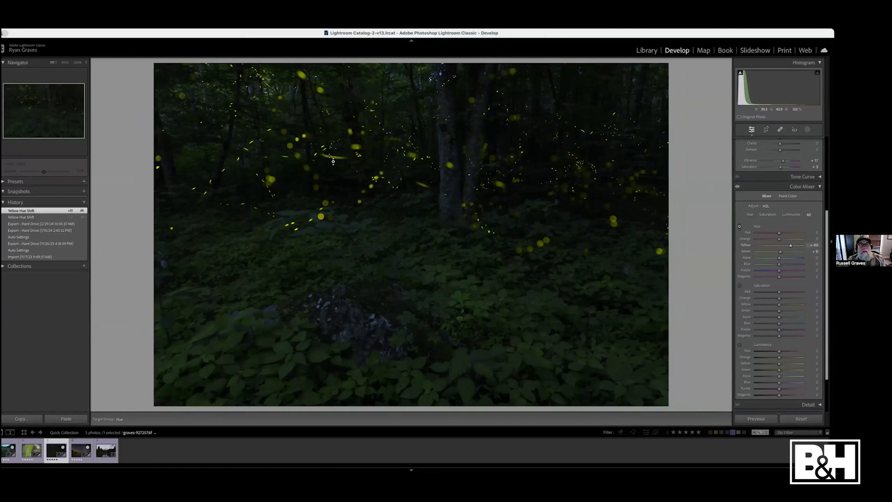
{"action": "left_click_drag", "start_coordinate": [330, 155], "coordinate": [333, 163]}
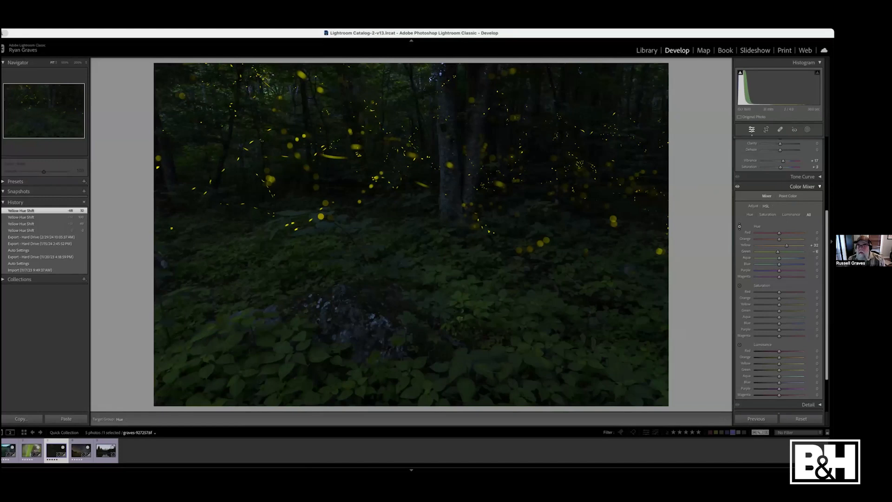
{"action": "left_click", "coordinate": [740, 226]}
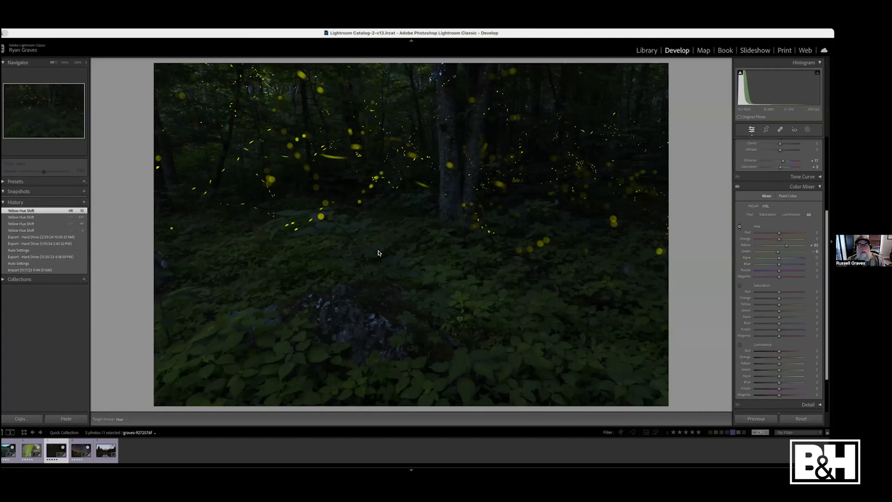
{"action": "key", "text": "super+Tab"}
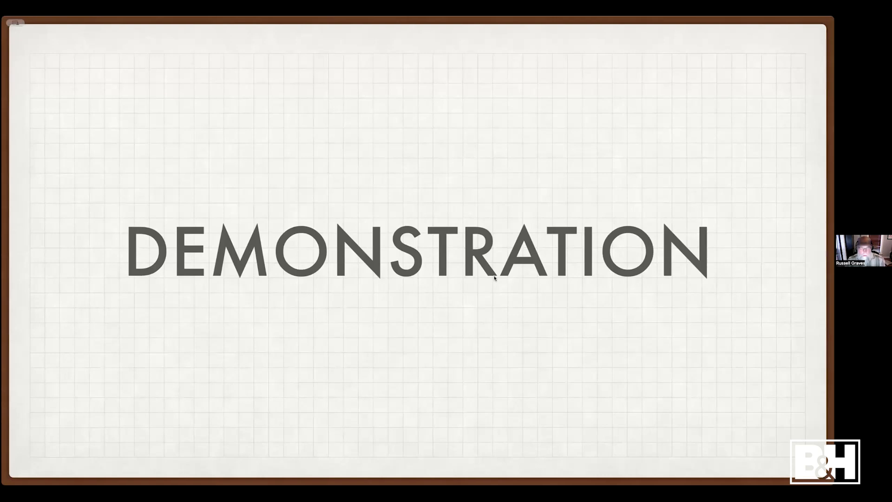
{"action": "key", "text": "Right"}
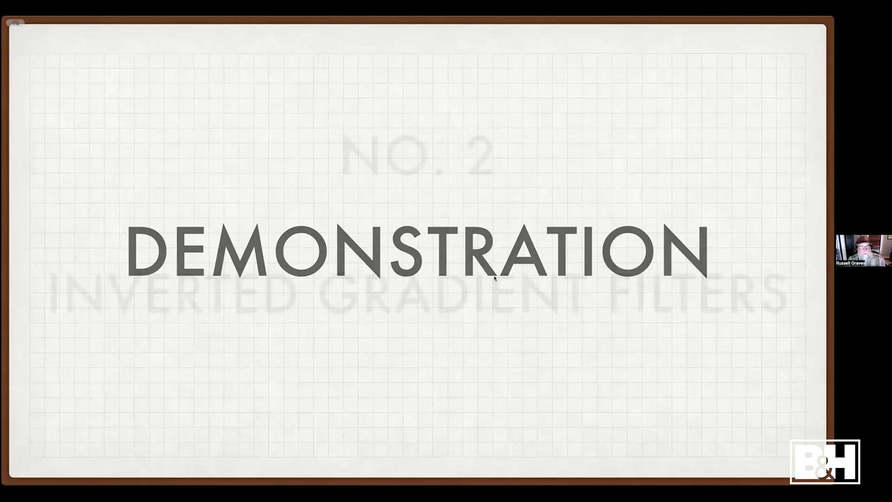
{"action": "key", "text": "Left"}
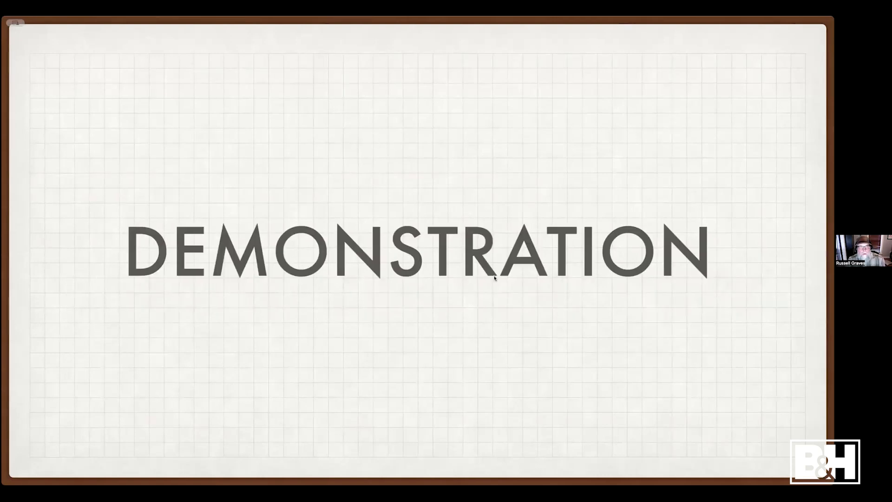
{"action": "key", "text": "Left"}
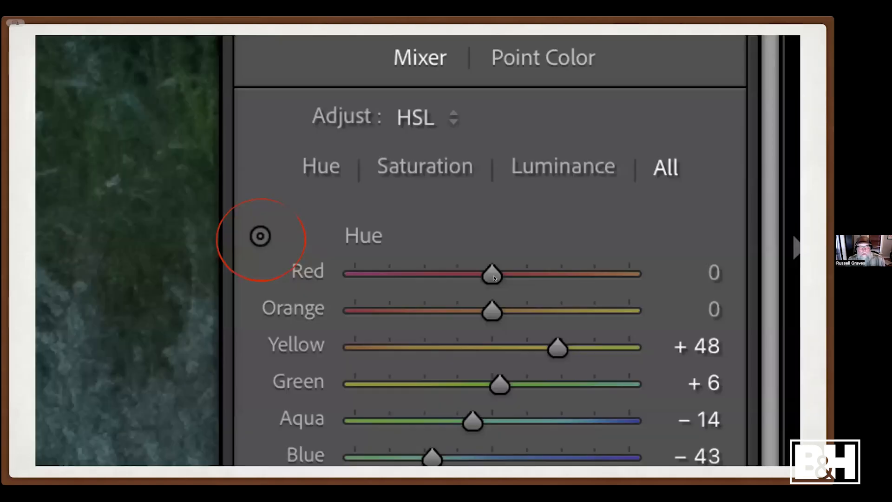
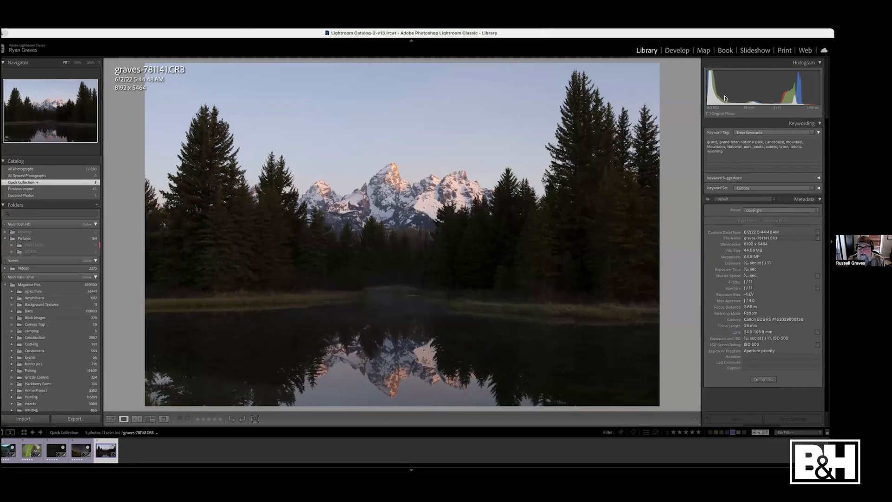
- Bring the mountain lake reflection photo into the Develop module and show its masking options
{"action": "left_click", "coordinate": [676, 51]}
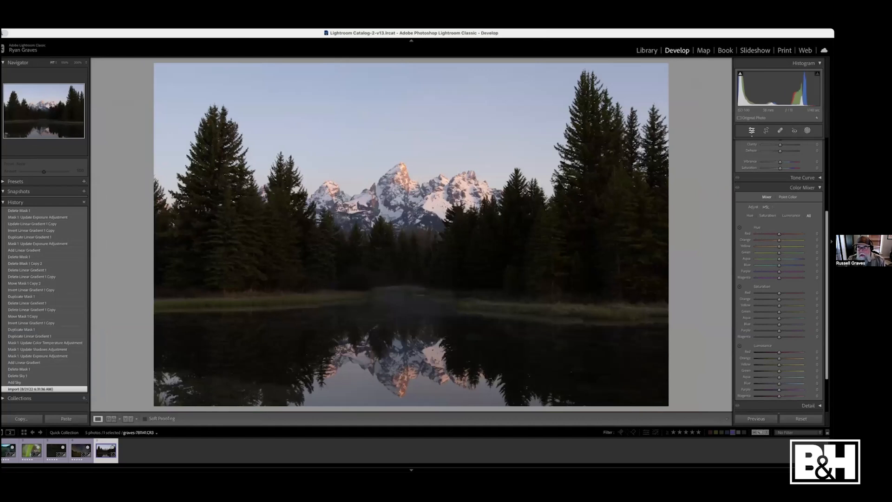
{"action": "left_click", "coordinate": [807, 130]}
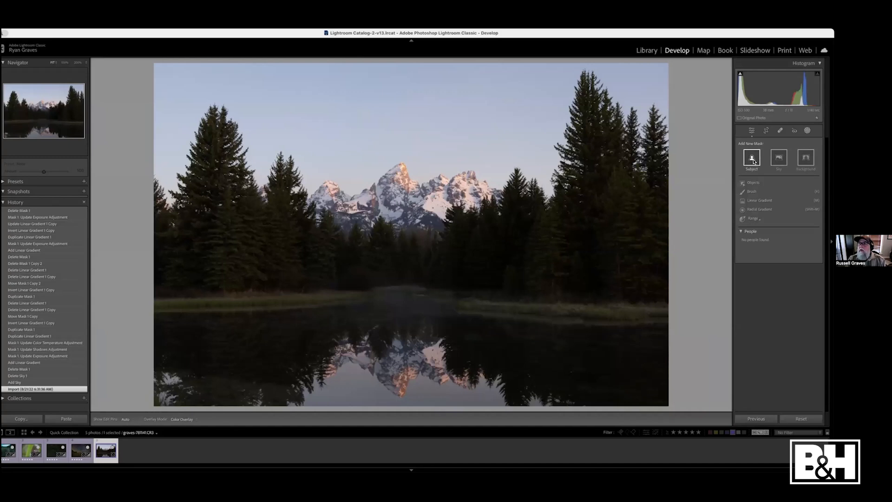
{"action": "left_click", "coordinate": [779, 158]}
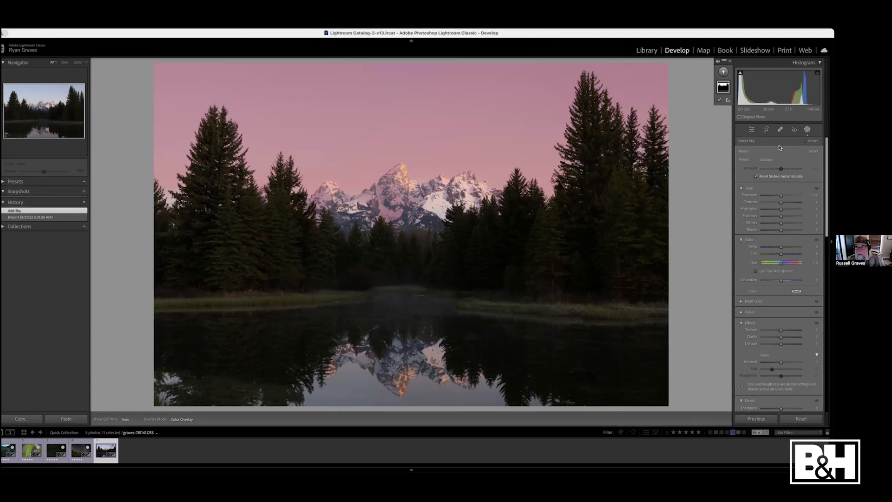
{"action": "mouse_move", "coordinate": [725, 93]}
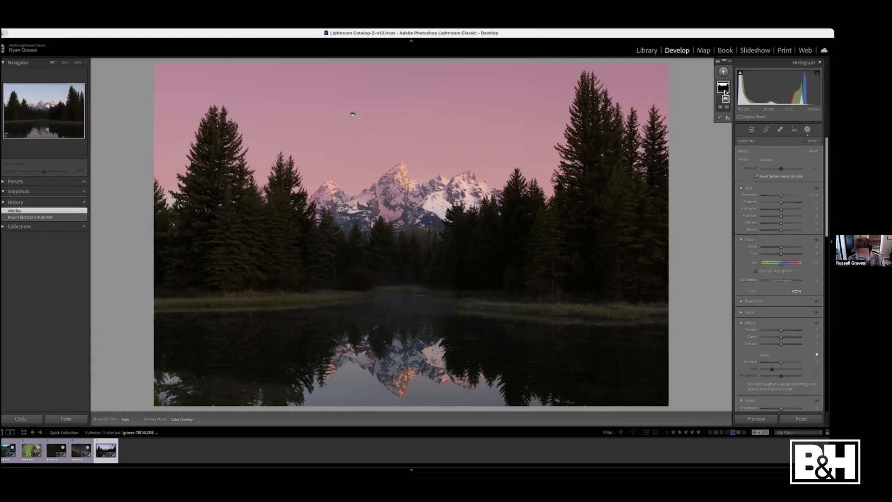
{"action": "key", "text": "Delete"}
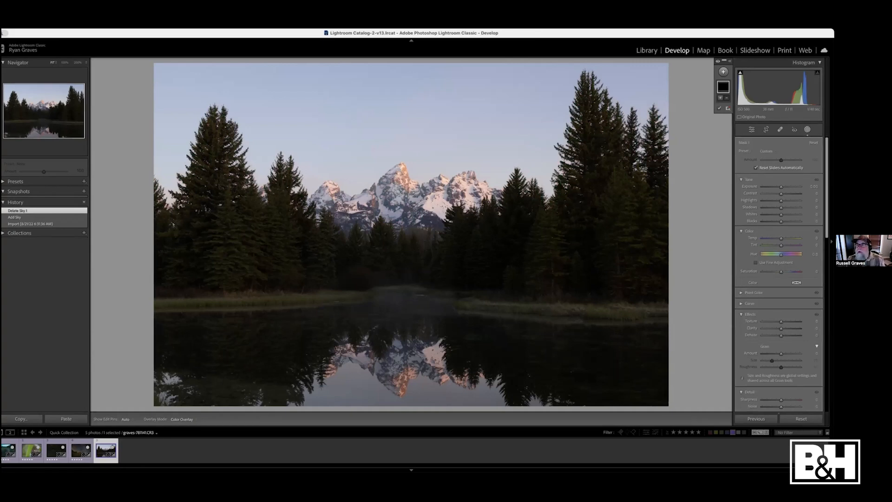
{"action": "key", "text": "Delete"}
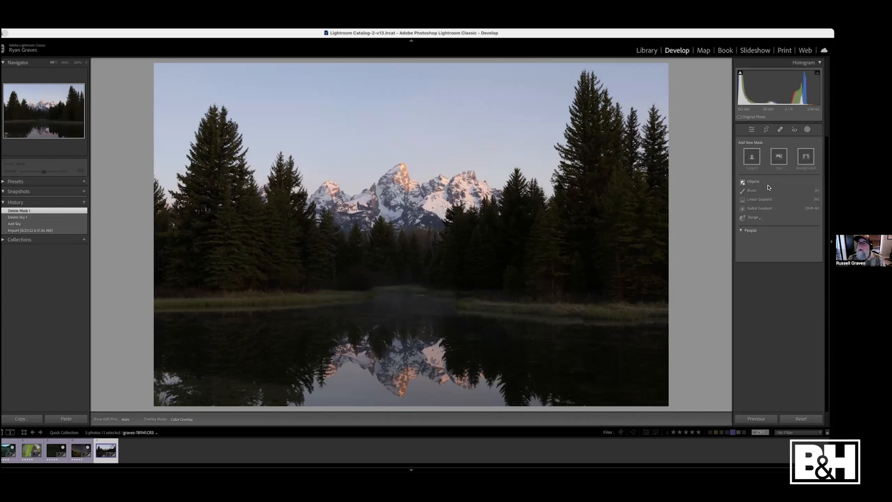
- Add a linear gradient mask from the sky's upper edge down to the mountain peaks and slightly lower its exposure
{"action": "left_click", "coordinate": [764, 200]}
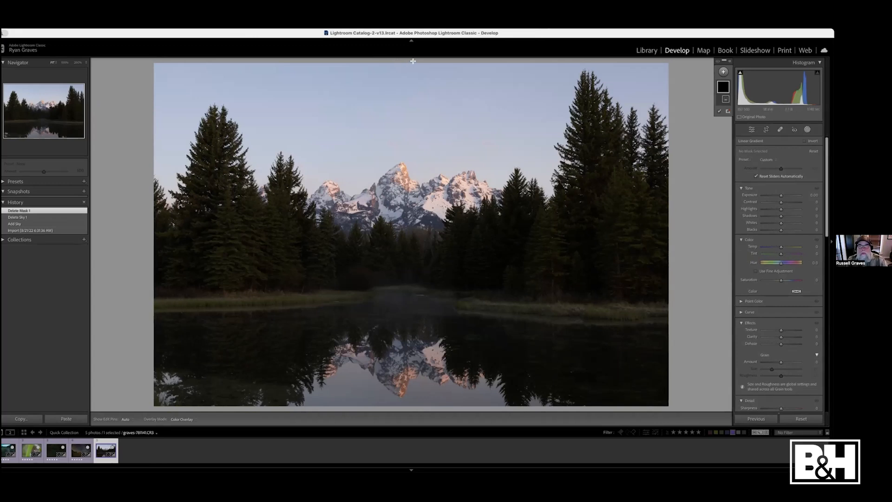
{"action": "left_click_drag", "start_coordinate": [412, 64], "coordinate": [417, 146]}
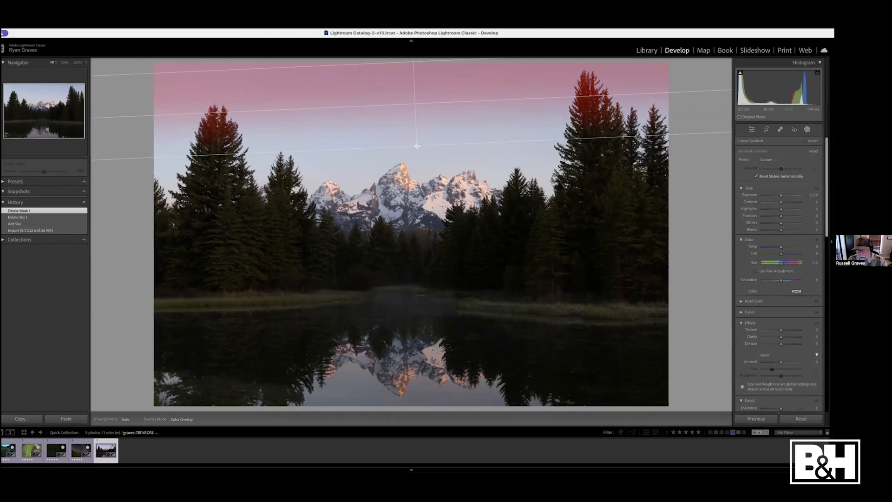
{"action": "left_click_drag", "start_coordinate": [416, 146], "coordinate": [413, 183]}
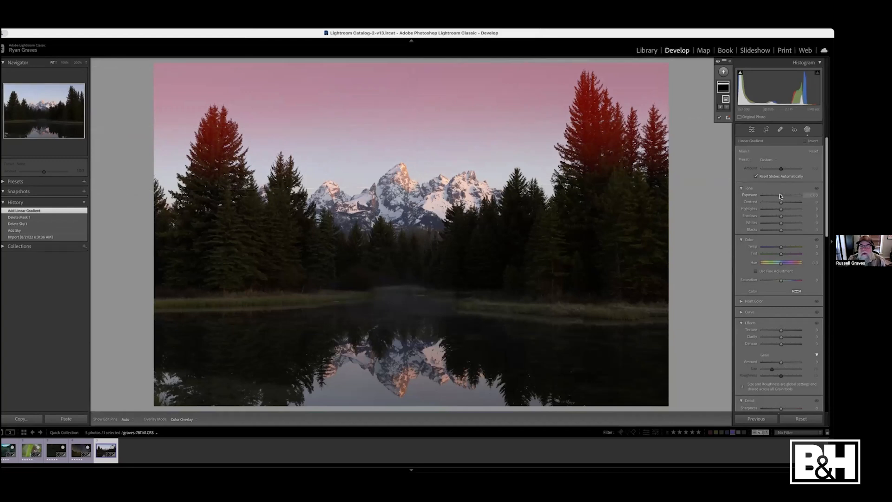
{"action": "mouse_move", "coordinate": [781, 196]}
{"action": "left_mouse_down"}
{"action": "mouse_move", "coordinate": [761, 196]}
{"action": "mouse_move", "coordinate": [799, 196]}
{"action": "mouse_move", "coordinate": [778, 197]}
{"action": "left_mouse_up"}
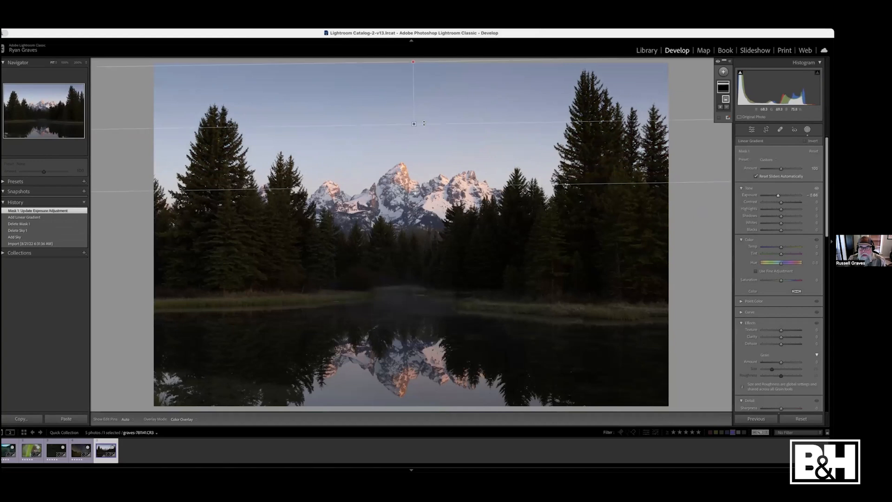
- Duplicate the linear gradient within the sky's mask
{"action": "mouse_move", "coordinate": [414, 124]}
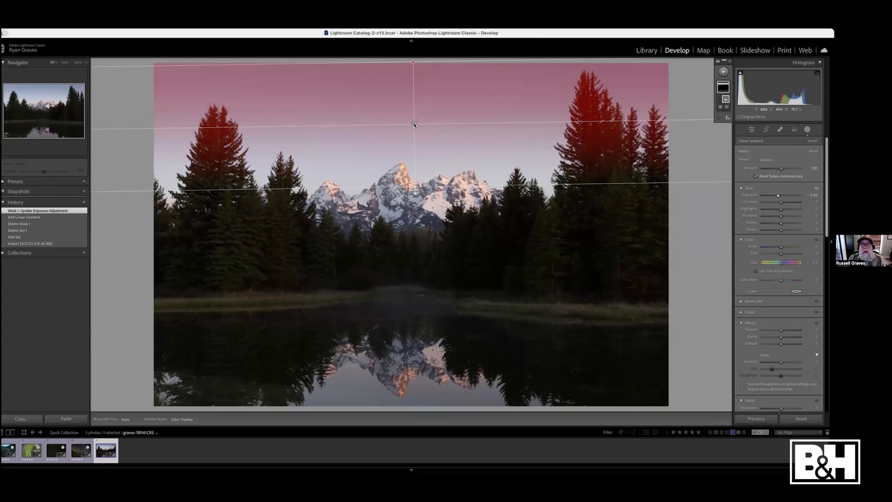
{"action": "right_click", "coordinate": [414, 124]}
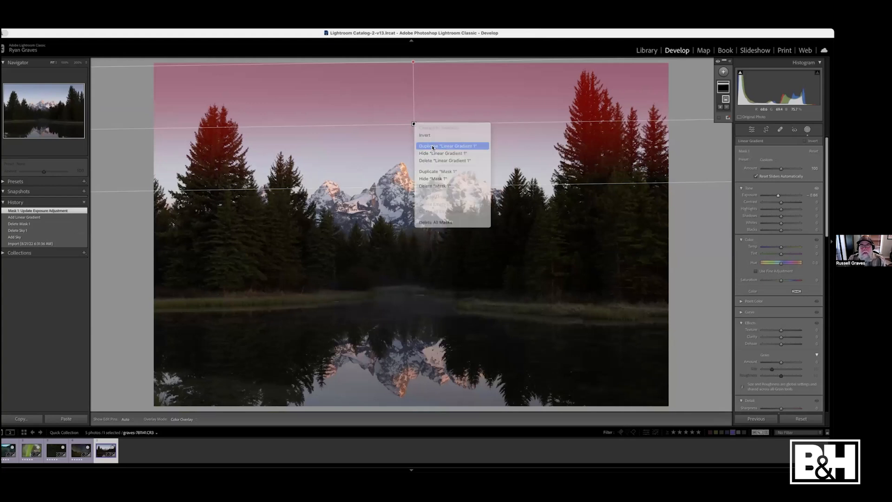
{"action": "left_click", "coordinate": [433, 147]}
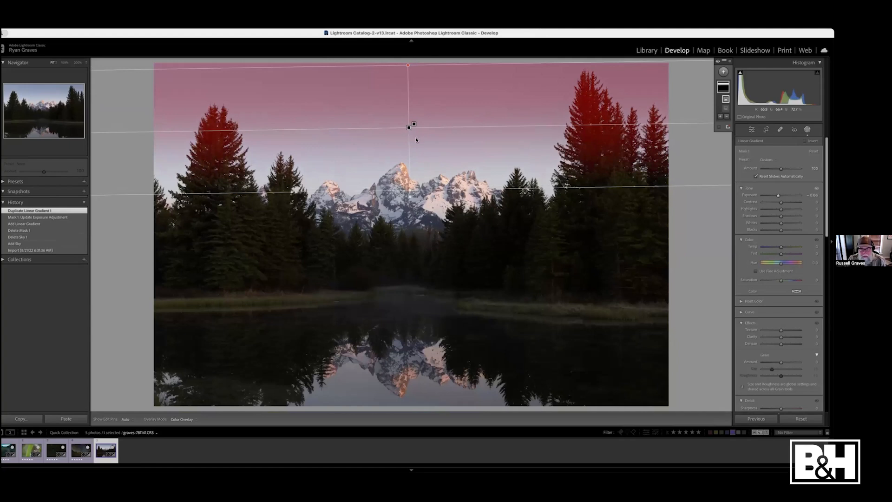
- Invert the duplicated linear gradient, move it down over the lake reflection, and try stronger and weaker exposure reductions on the mask
{"action": "key", "text": "apostrophe"}
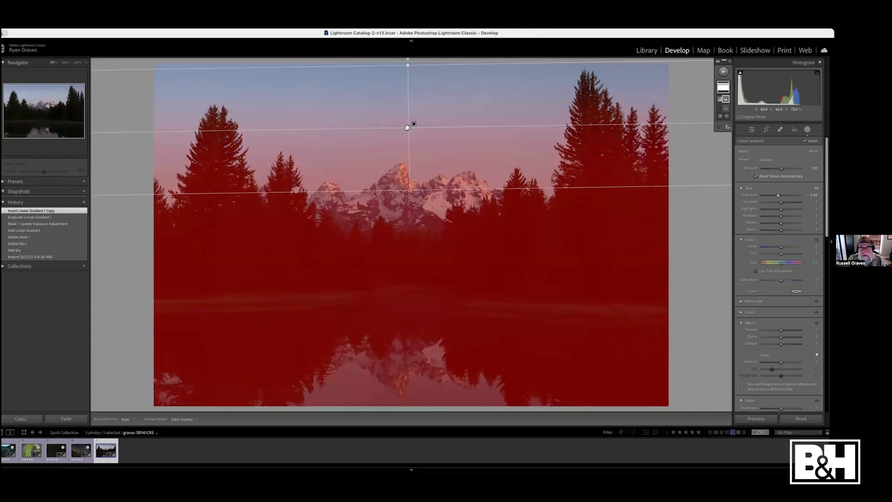
{"action": "left_click_drag", "start_coordinate": [407, 127], "coordinate": [401, 351]}
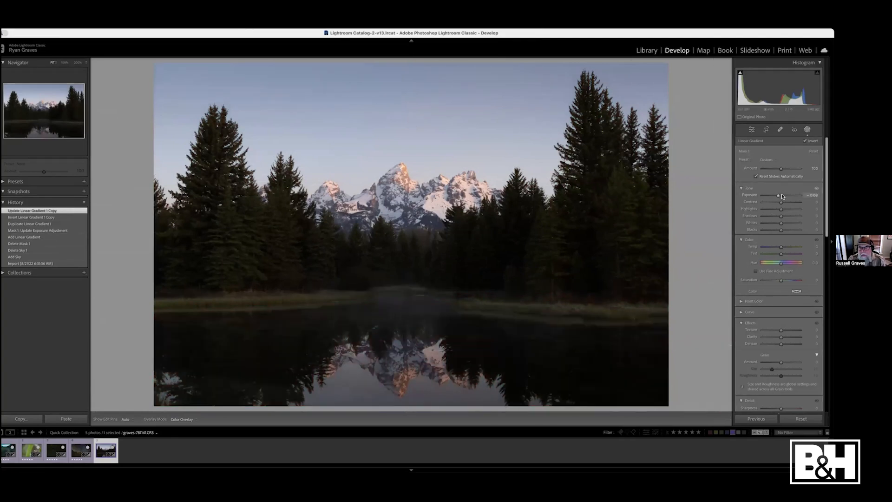
{"action": "mouse_move", "coordinate": [783, 196]}
{"action": "left_mouse_down"}
{"action": "mouse_move", "coordinate": [799, 195]}
{"action": "mouse_move", "coordinate": [781, 198]}
{"action": "left_mouse_up"}
{"action": "mouse_move", "coordinate": [776, 197]}
{"action": "left_mouse_down"}
{"action": "mouse_move", "coordinate": [762, 197]}
{"action": "mouse_move", "coordinate": [796, 198]}
{"action": "mouse_move", "coordinate": [778, 197]}
{"action": "left_mouse_up"}
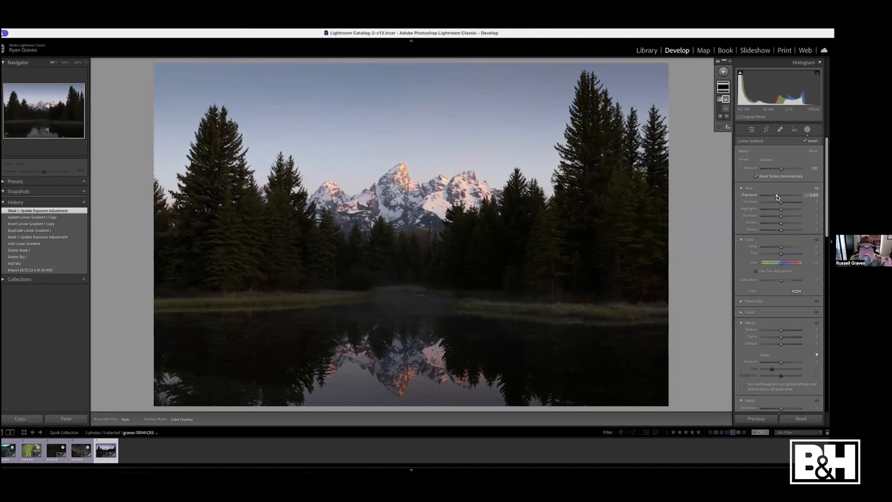
{"action": "left_click_drag", "start_coordinate": [777, 197], "coordinate": [780, 197]}
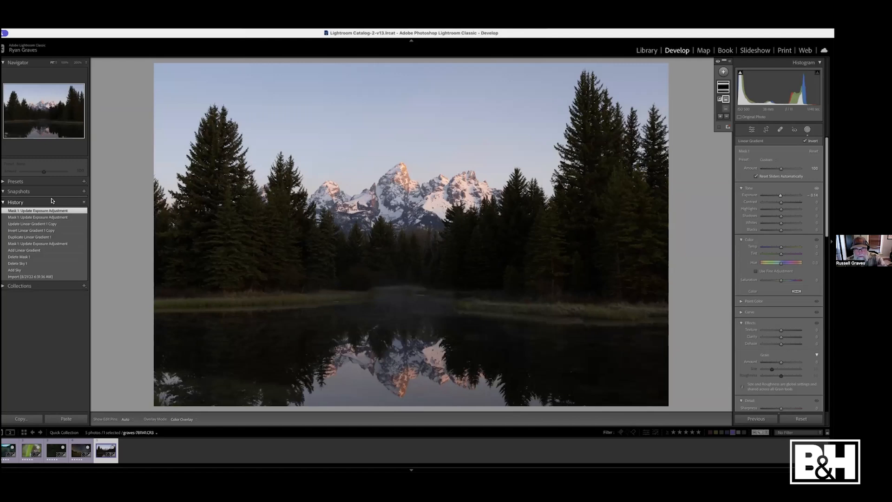
- Revert the photo to its import state and add a new linear gradient from the sky's upper edge down to the mountain base
{"action": "left_click", "coordinate": [40, 277]}
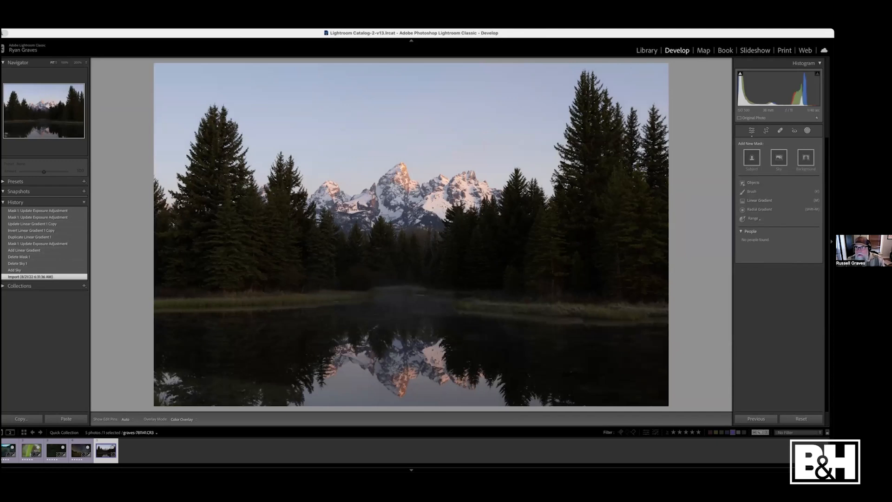
{"action": "left_click", "coordinate": [761, 200]}
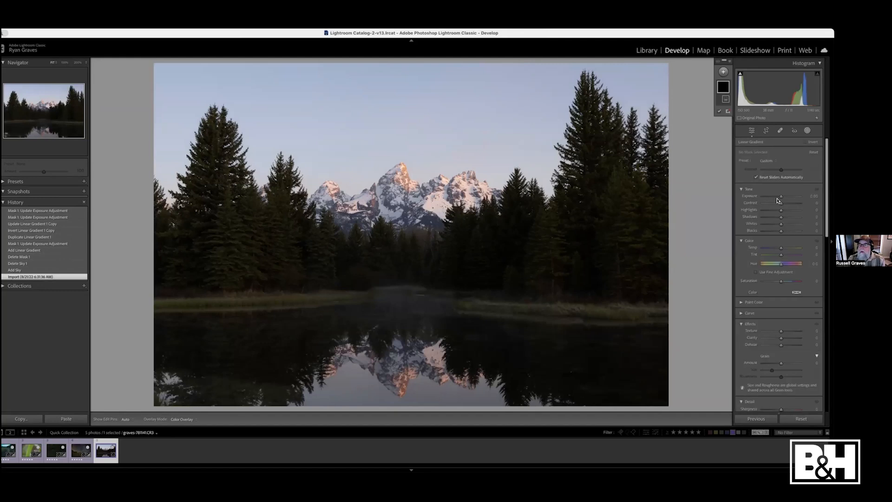
{"action": "left_click_drag", "start_coordinate": [403, 65], "coordinate": [406, 194]}
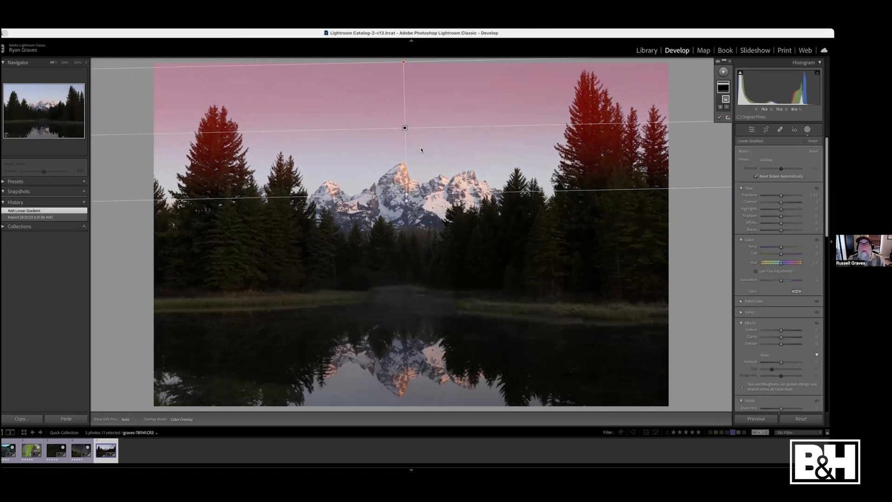
- Duplicate the sky's linear gradient and place the inverted copy over the lake reflection
{"action": "right_click", "coordinate": [404, 128]}
{"action": "left_click", "coordinate": [400, 132]}
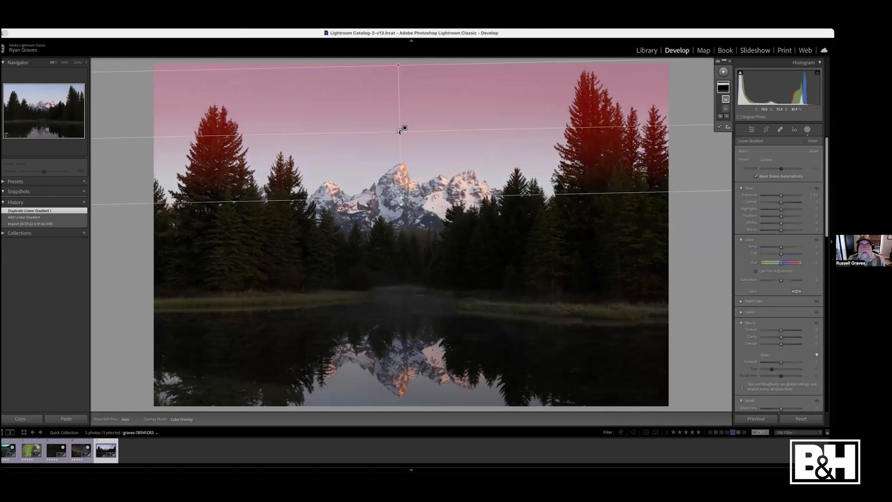
{"action": "key", "text": "apostrophe"}
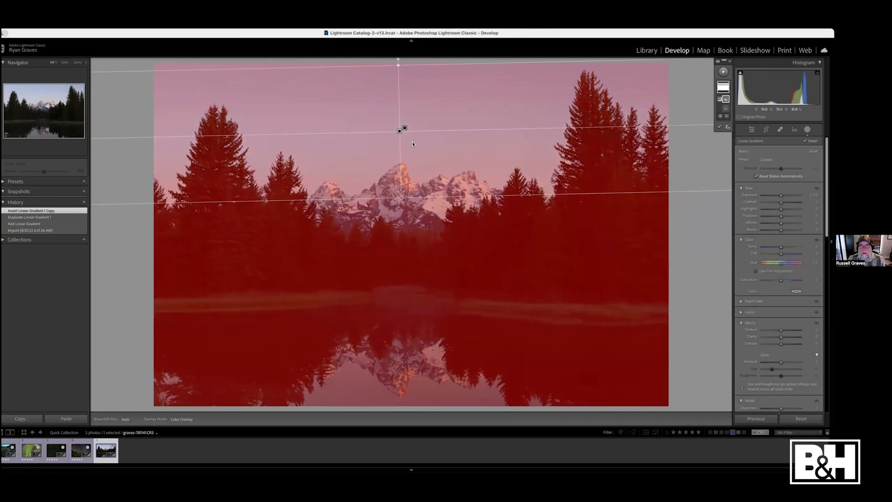
{"action": "left_click_drag", "start_coordinate": [398, 134], "coordinate": [398, 351]}
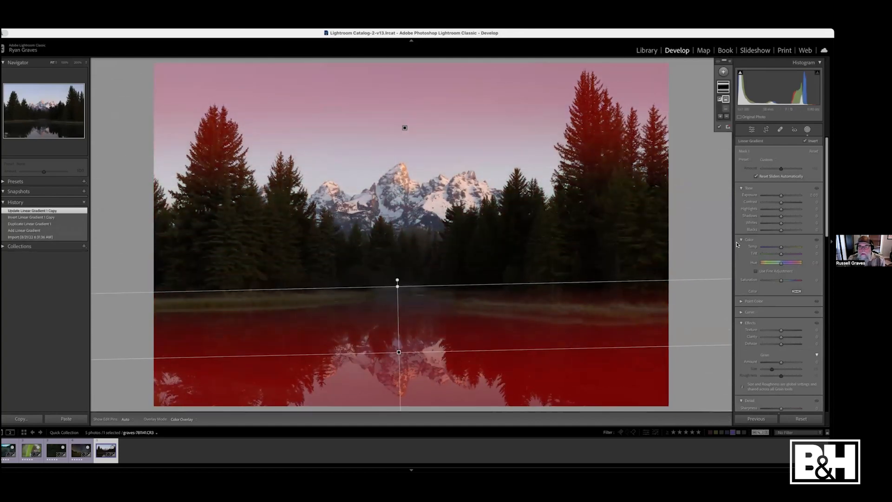
- Darken the sky and lake mask with lower exposure and shift its color temperature slightly cooler
{"action": "left_click_drag", "start_coordinate": [784, 195], "coordinate": [776, 247]}
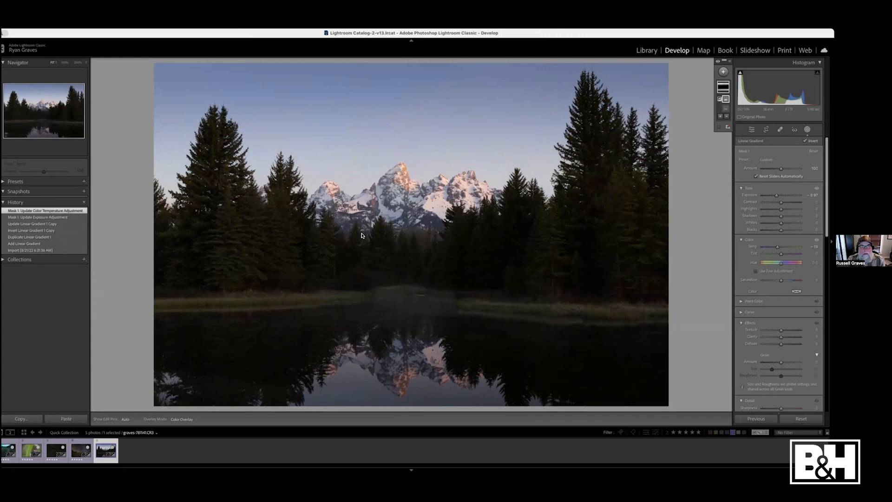
{"action": "key", "text": "super+Tab"}
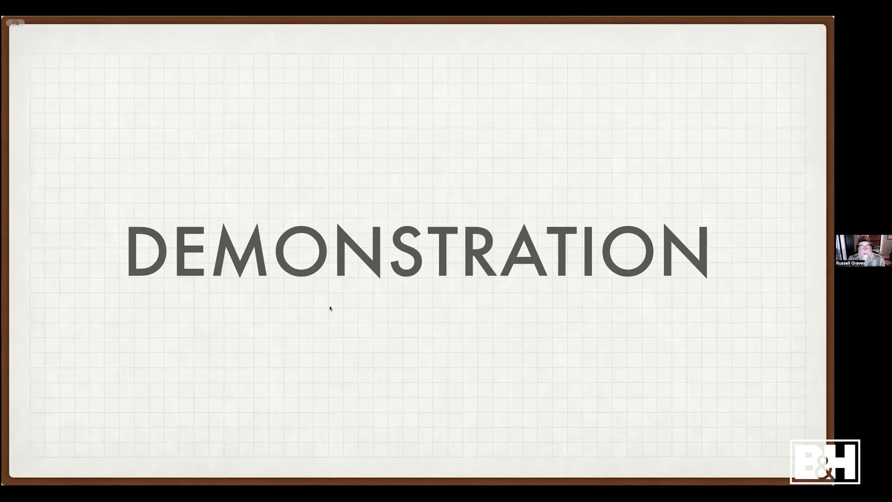
{"action": "key", "text": "Right"}
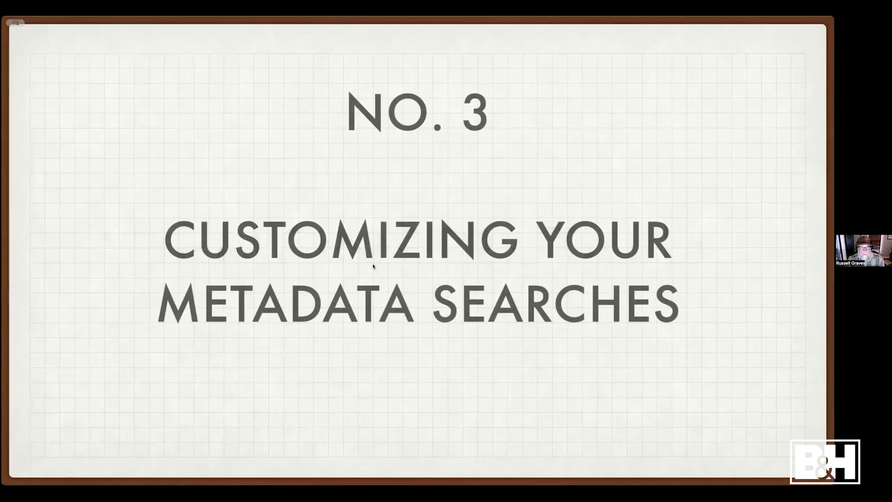
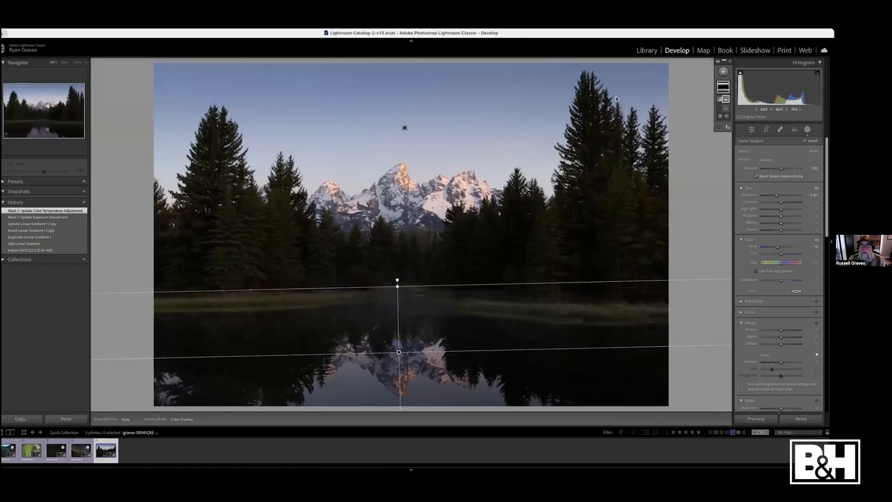
- Show the whole Magazine Pics folder as a thumbnail grid in the Library module, starting from its first photos
{"action": "left_click", "coordinate": [646, 52]}
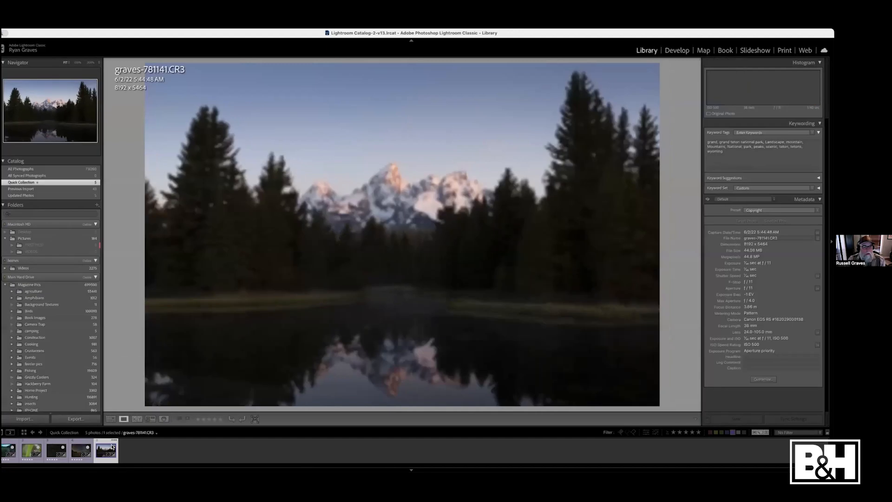
{"action": "left_click", "coordinate": [110, 419]}
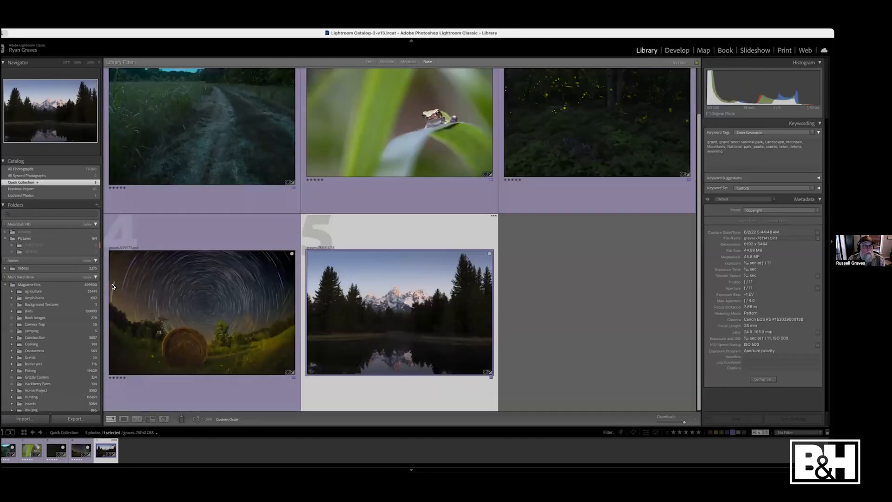
{"action": "left_click", "coordinate": [70, 285]}
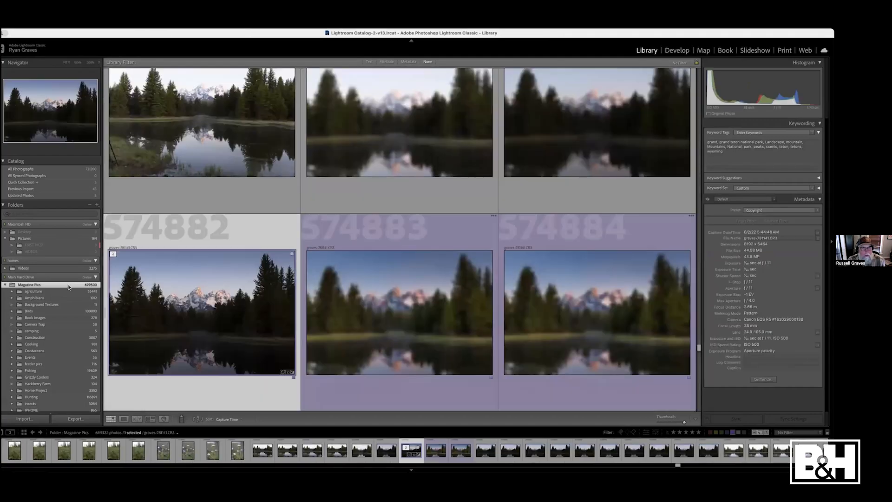
{"action": "scroll", "coordinate": [363, 249], "scroll_direction": "up", "scroll_amount": 5}
{"action": "scroll", "coordinate": [362, 249], "scroll_direction": "up", "scroll_amount": 5}
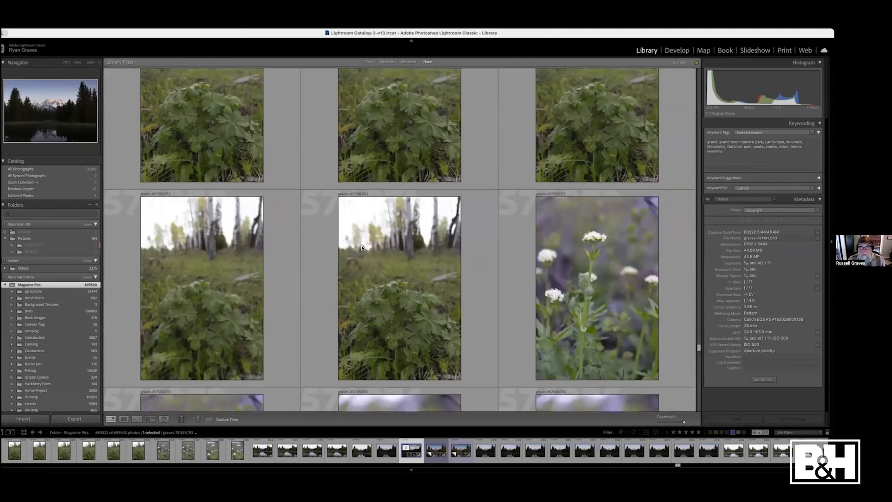
{"action": "left_click_drag", "start_coordinate": [698, 352], "coordinate": [697, 64]}
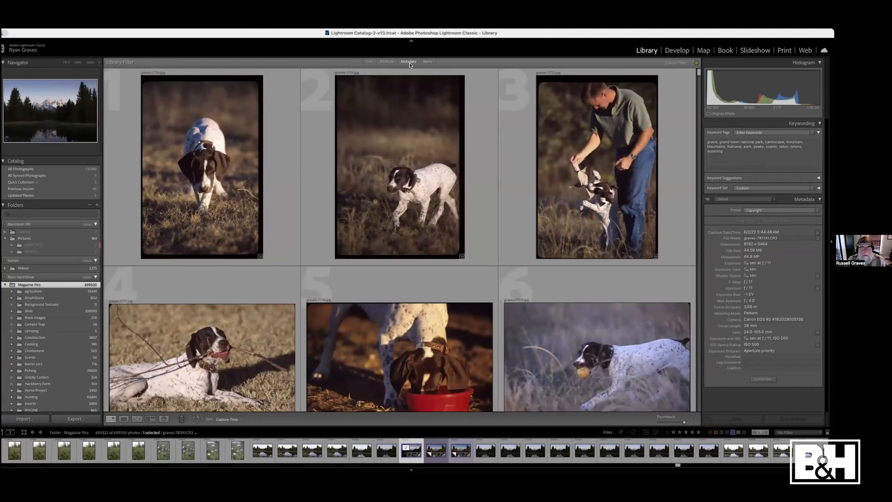
- Narrow the source to the agriculture folder and display the Metadata columns of the Library Filter
{"action": "left_click", "coordinate": [409, 62]}
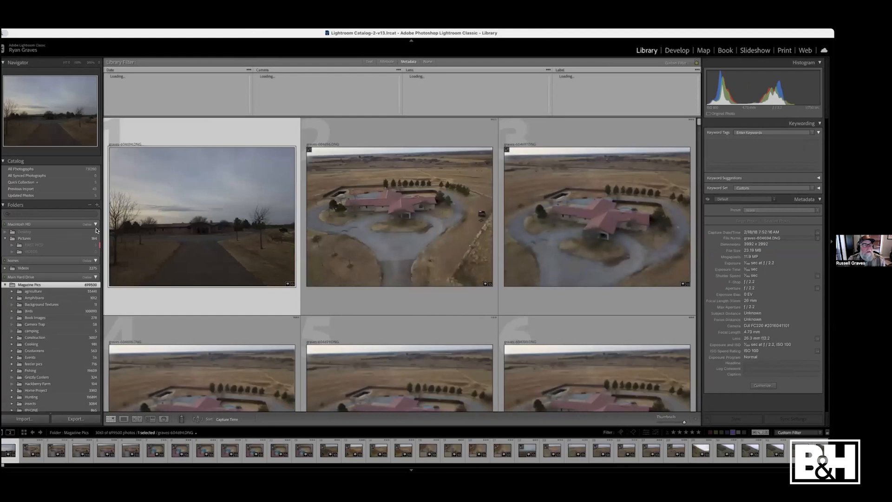
{"action": "left_click", "coordinate": [47, 292]}
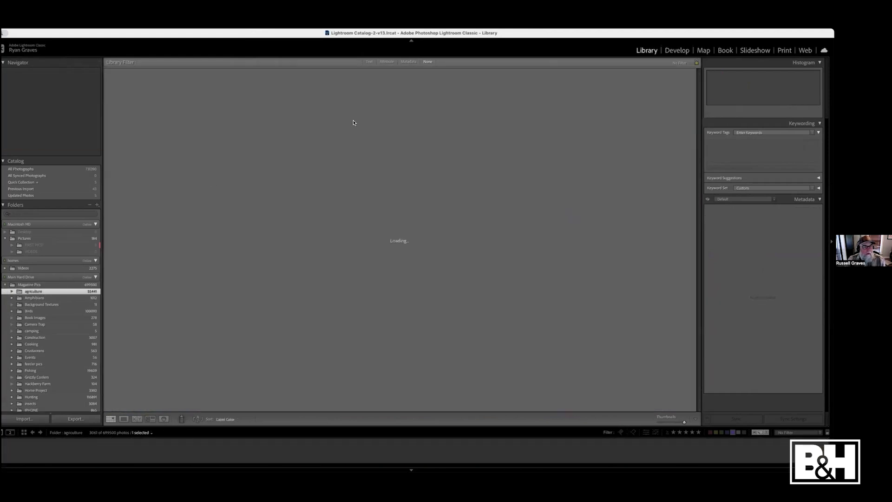
{"action": "left_click", "coordinate": [406, 61]}
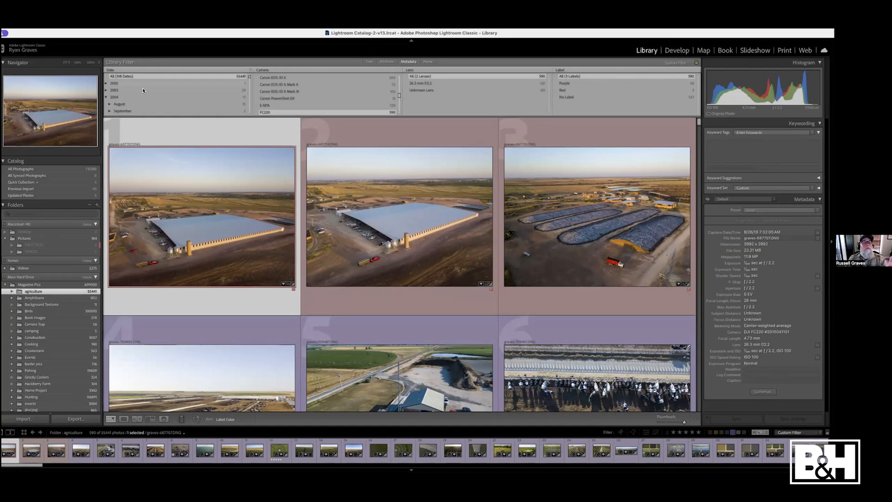
- Look through the date and camera entries of the metadata filter and change the Camera column to Flash State
{"action": "scroll", "coordinate": [144, 89], "scroll_direction": "down", "scroll_amount": 5}
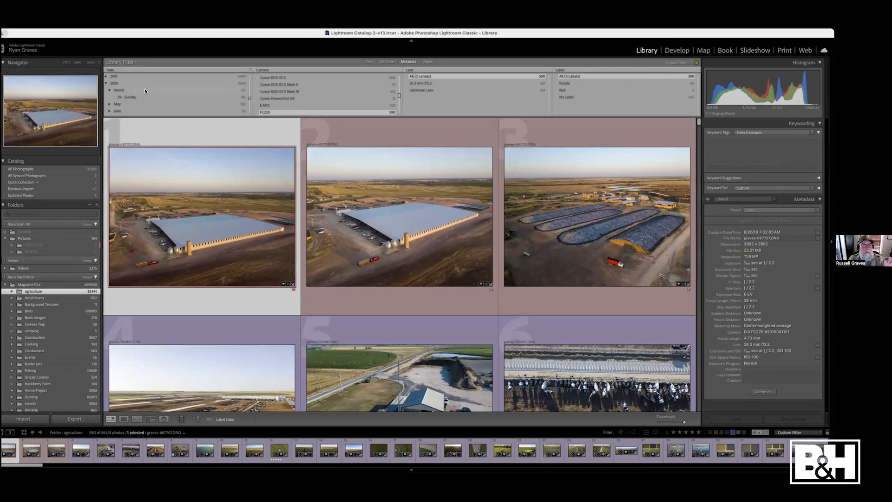
{"action": "scroll", "coordinate": [144, 91], "scroll_direction": "down", "scroll_amount": 10}
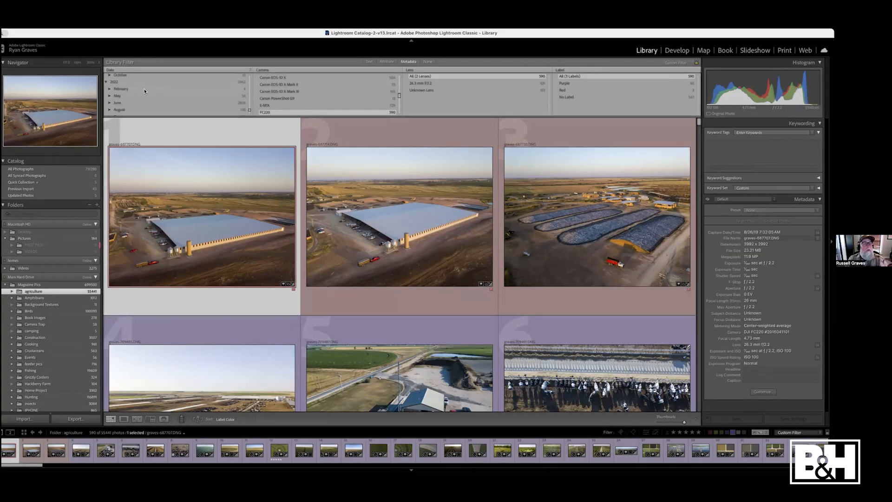
{"action": "scroll", "coordinate": [145, 91], "scroll_direction": "up", "scroll_amount": 6}
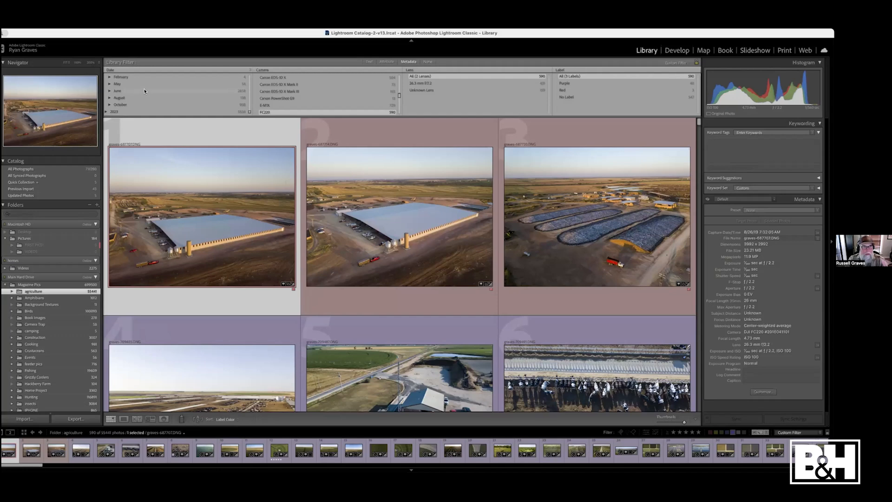
{"action": "scroll", "coordinate": [144, 91], "scroll_direction": "up", "scroll_amount": 8}
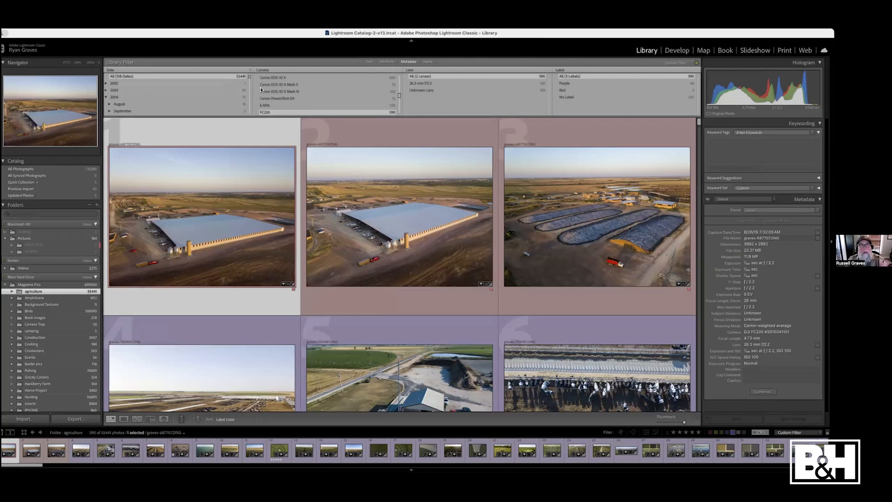
{"action": "scroll", "coordinate": [280, 84], "scroll_direction": "up", "scroll_amount": 5}
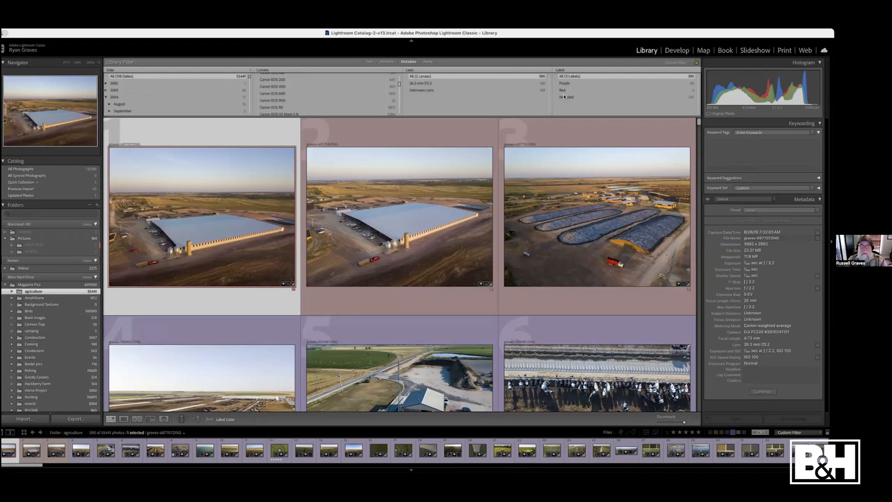
{"action": "left_click", "coordinate": [271, 75]}
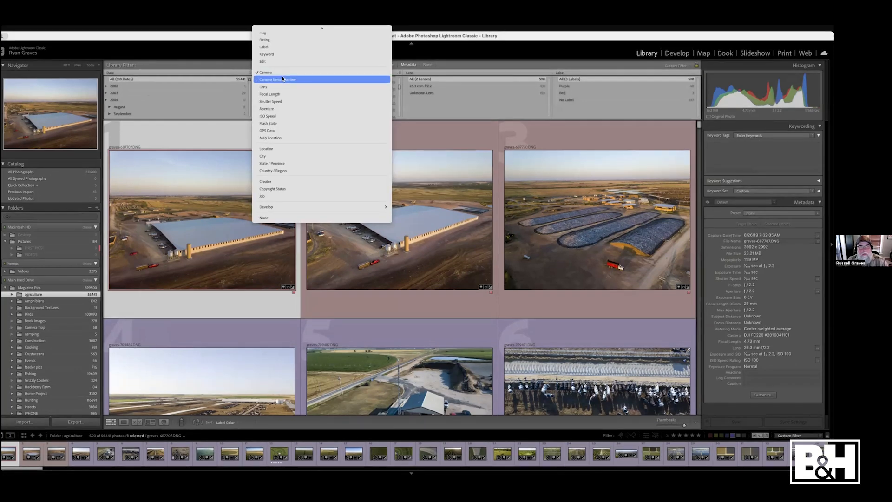
{"action": "scroll", "coordinate": [283, 79], "scroll_direction": "up", "scroll_amount": 1}
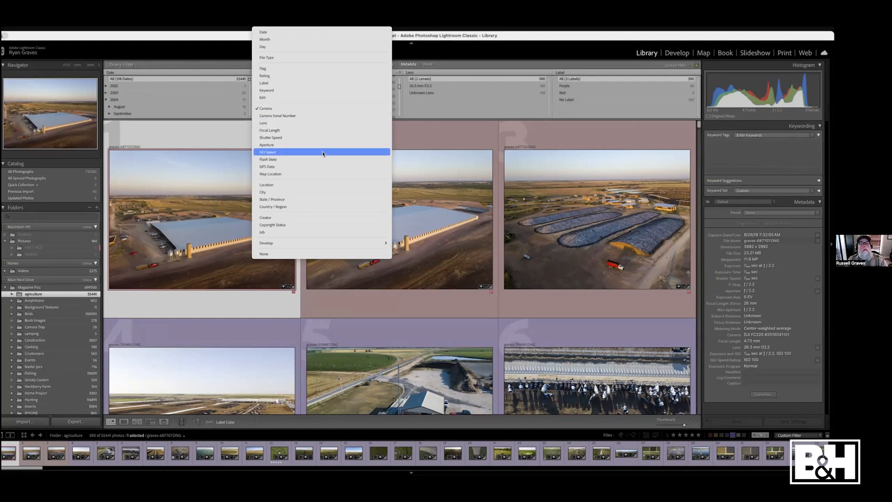
{"action": "left_click", "coordinate": [286, 160]}
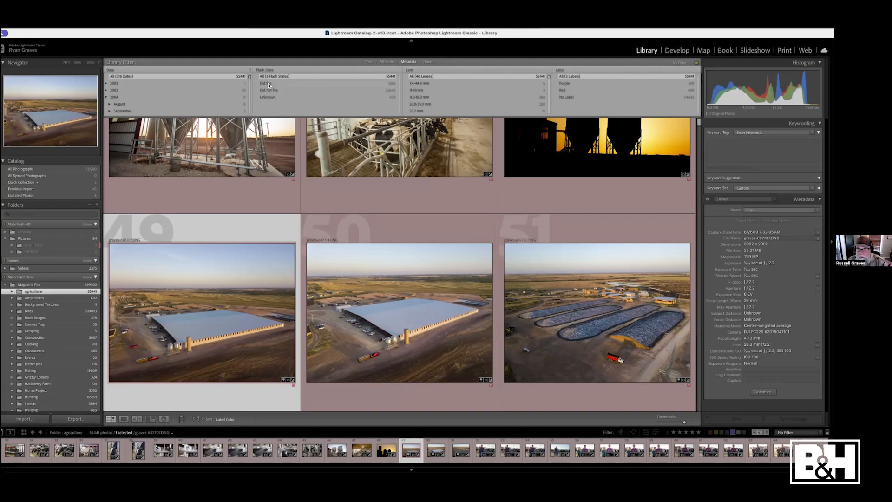
- Filter the agriculture photos to those whose flash did fire and browse the matching thumbnails
{"action": "left_click", "coordinate": [269, 85]}
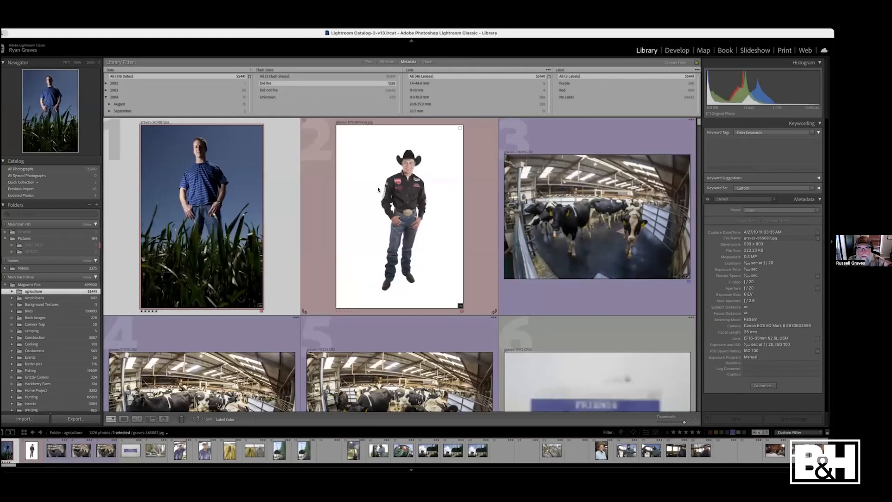
{"action": "scroll", "coordinate": [379, 189], "scroll_direction": "down", "scroll_amount": 3}
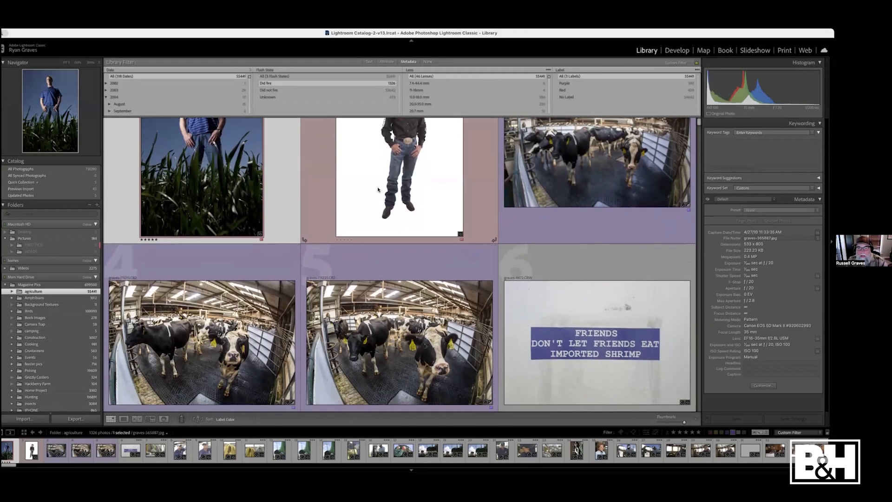
{"action": "scroll", "coordinate": [379, 189], "scroll_direction": "down", "scroll_amount": 8}
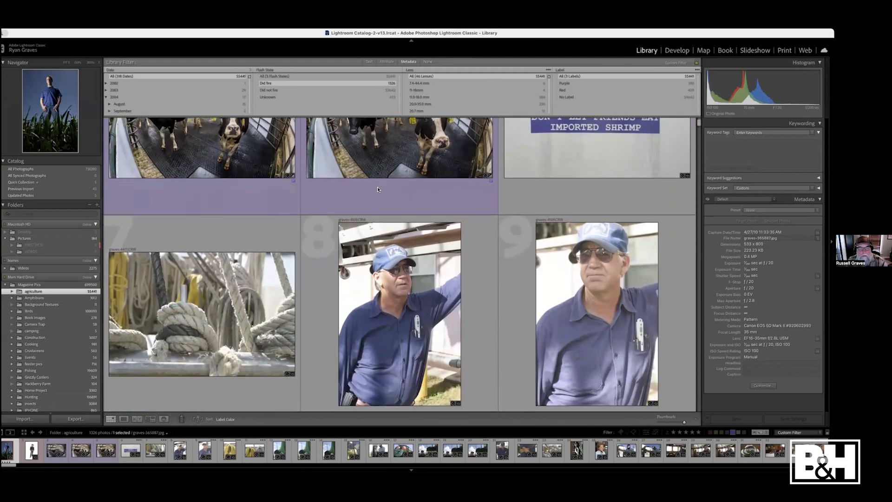
{"action": "scroll", "coordinate": [378, 189], "scroll_direction": "down", "scroll_amount": 15}
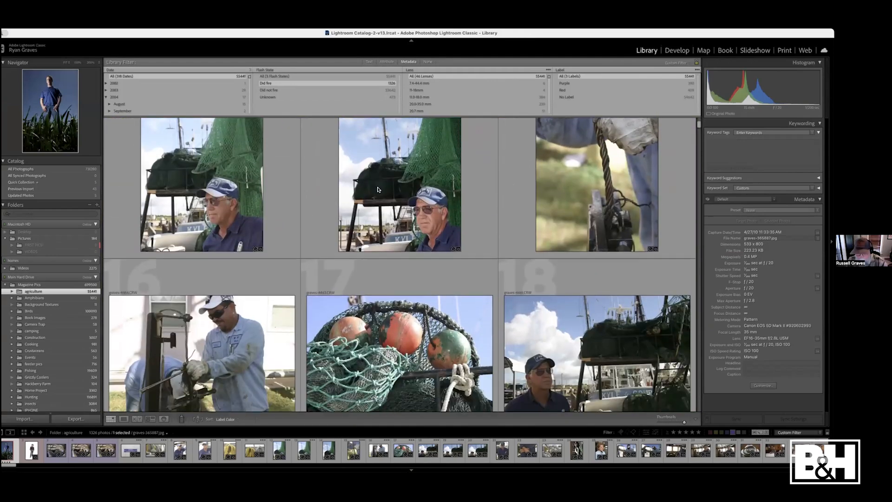
{"action": "scroll", "coordinate": [378, 189], "scroll_direction": "down", "scroll_amount": 15}
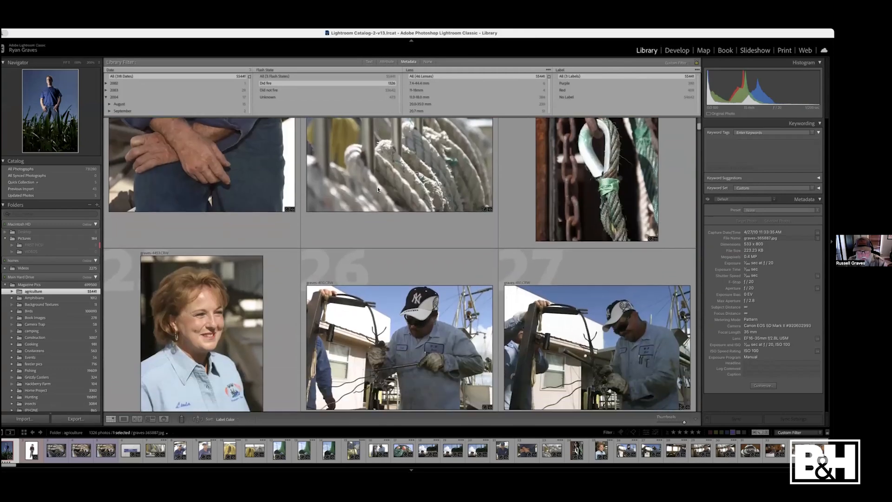
- Narrow the flash-fired photos to those shot with the EF85mm f/1.2L USM lens and browse the matching thumbnails
{"action": "scroll", "coordinate": [378, 190], "scroll_direction": "down", "scroll_amount": 12}
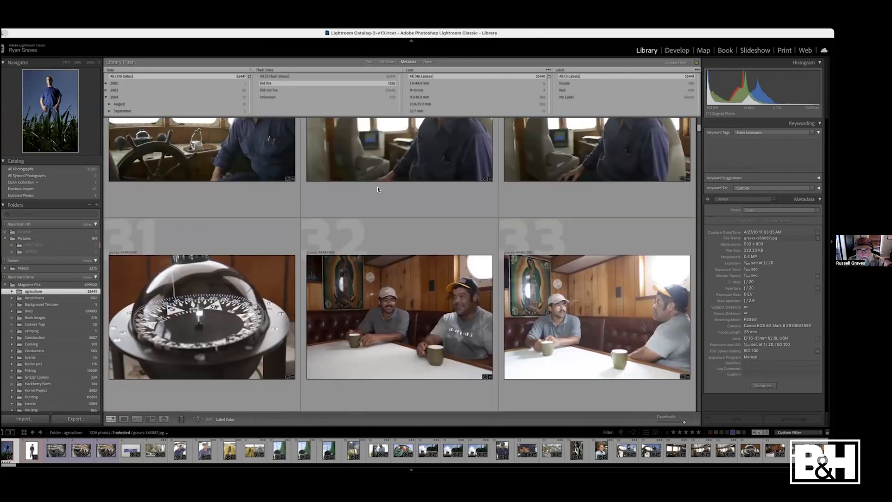
{"action": "scroll", "coordinate": [379, 190], "scroll_direction": "down", "scroll_amount": 12}
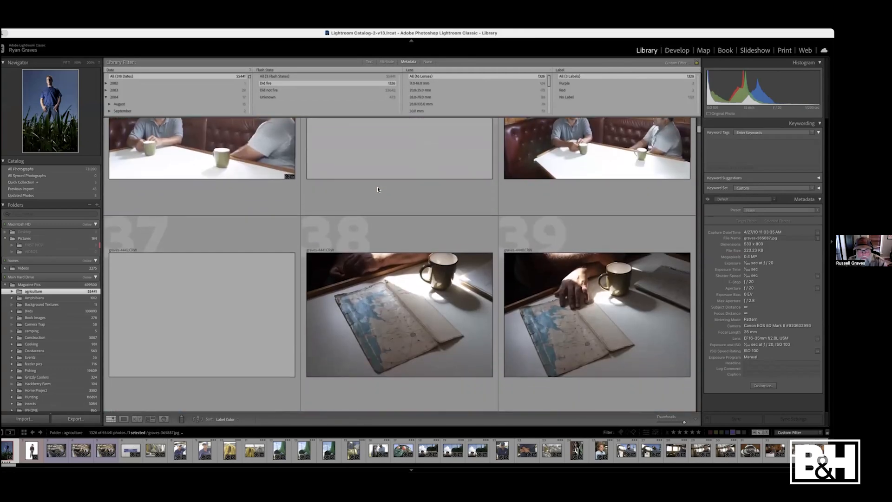
{"action": "scroll", "coordinate": [377, 189], "scroll_direction": "down", "scroll_amount": 15}
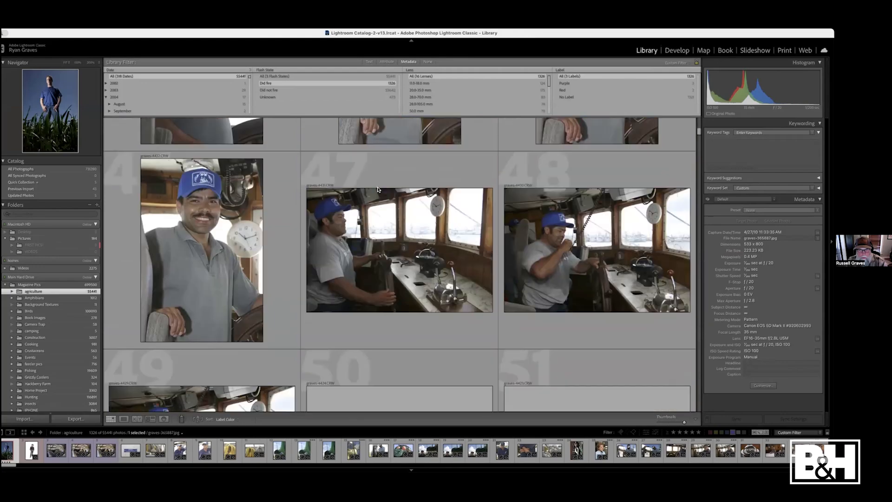
{"action": "scroll", "coordinate": [378, 189], "scroll_direction": "up", "scroll_amount": 20}
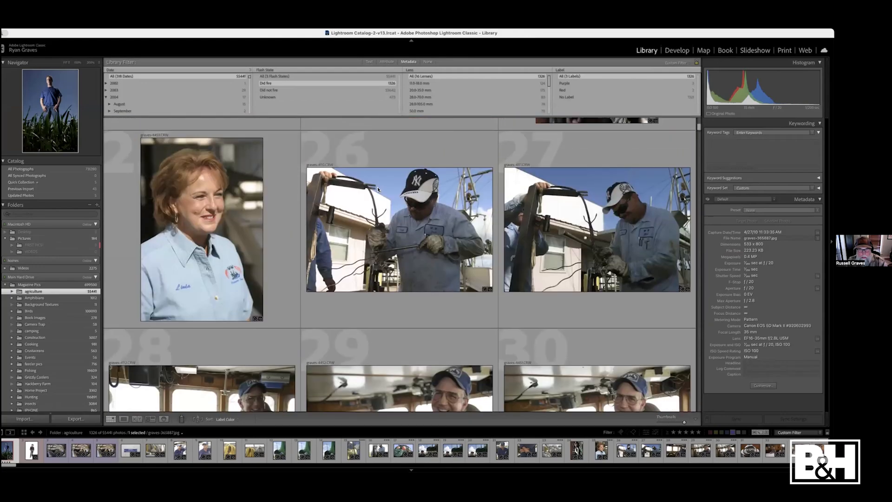
{"action": "scroll", "coordinate": [378, 190], "scroll_direction": "up", "scroll_amount": 20}
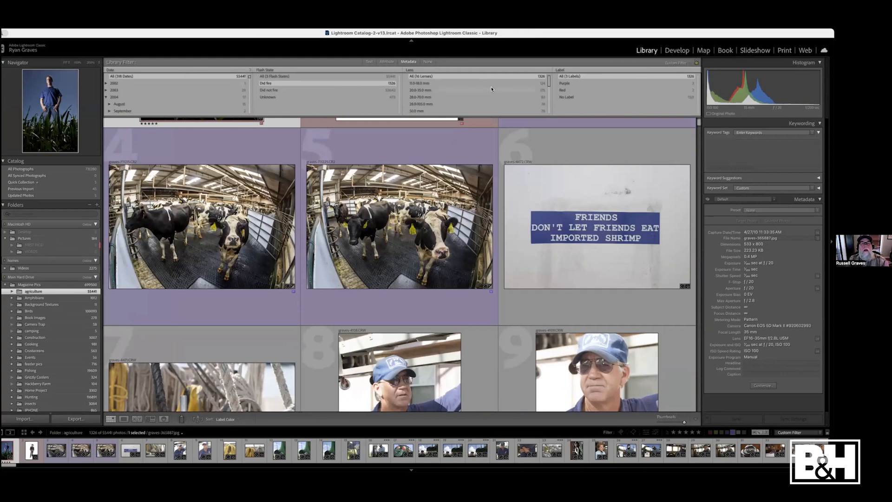
{"action": "scroll", "coordinate": [443, 96], "scroll_direction": "down", "scroll_amount": 3}
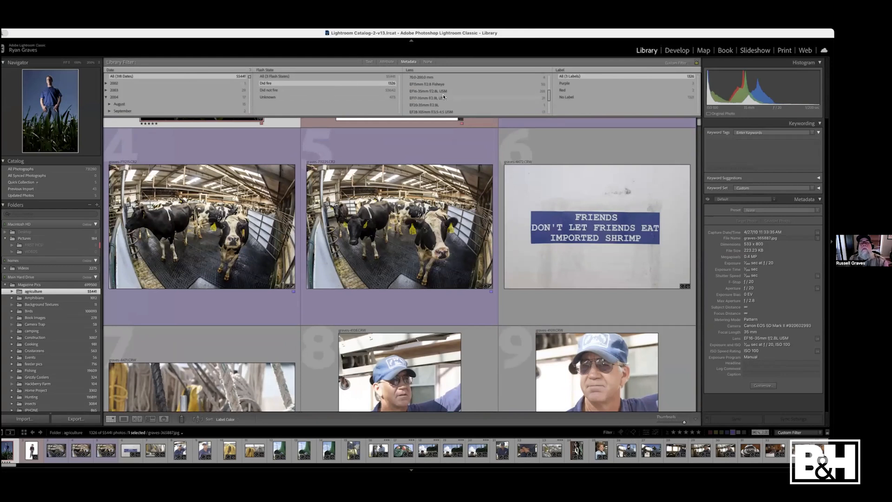
{"action": "scroll", "coordinate": [444, 96], "scroll_direction": "down", "scroll_amount": 2}
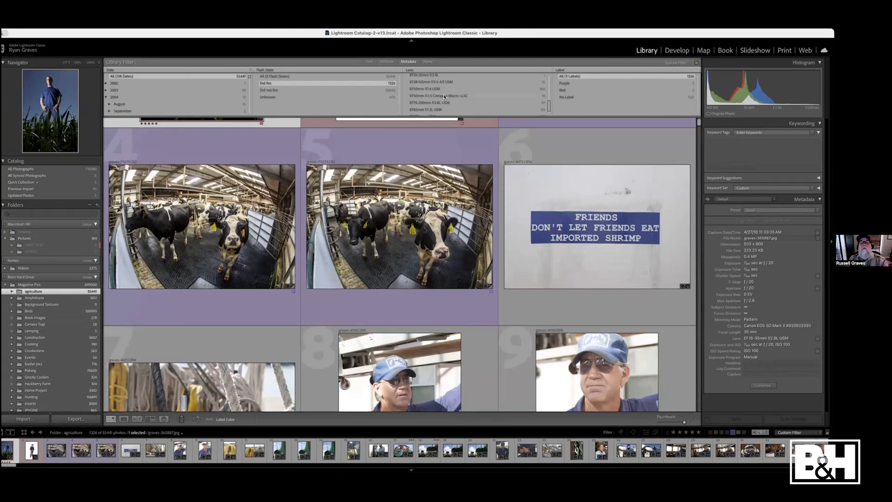
{"action": "scroll", "coordinate": [445, 96], "scroll_direction": "down", "scroll_amount": 1}
{"action": "left_click", "coordinate": [428, 105]}
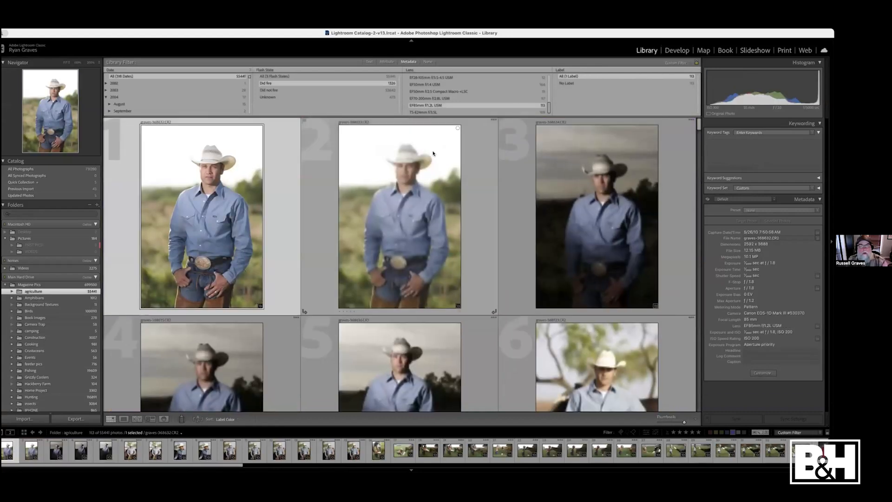
{"action": "scroll", "coordinate": [393, 181], "scroll_direction": "down", "scroll_amount": 2}
{"action": "scroll", "coordinate": [389, 185], "scroll_direction": "down", "scroll_amount": 5}
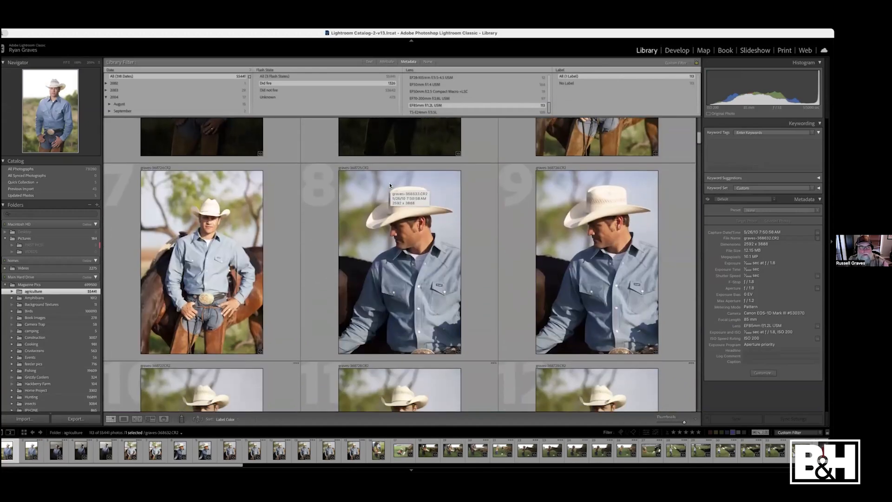
{"action": "scroll", "coordinate": [391, 183], "scroll_direction": "down", "scroll_amount": 2}
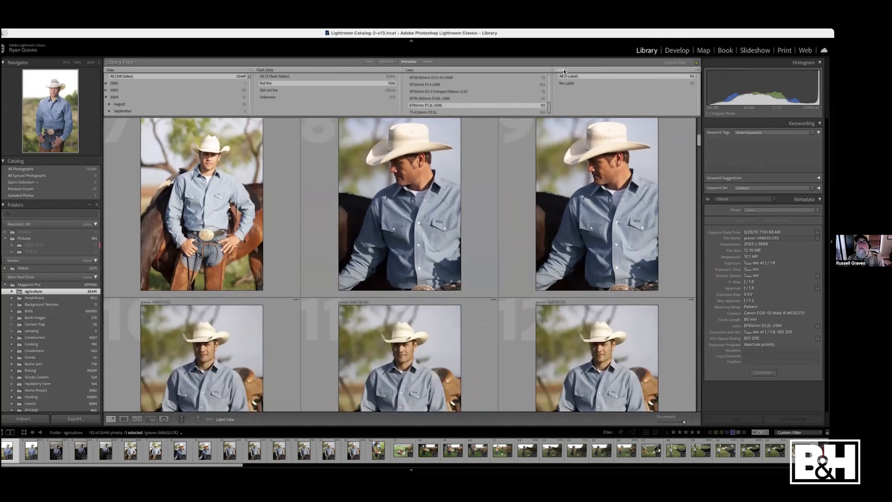
- Change the Label column of the metadata filter to ISO Speed and filter the photos to ISO 100
{"action": "left_click", "coordinate": [564, 71]}
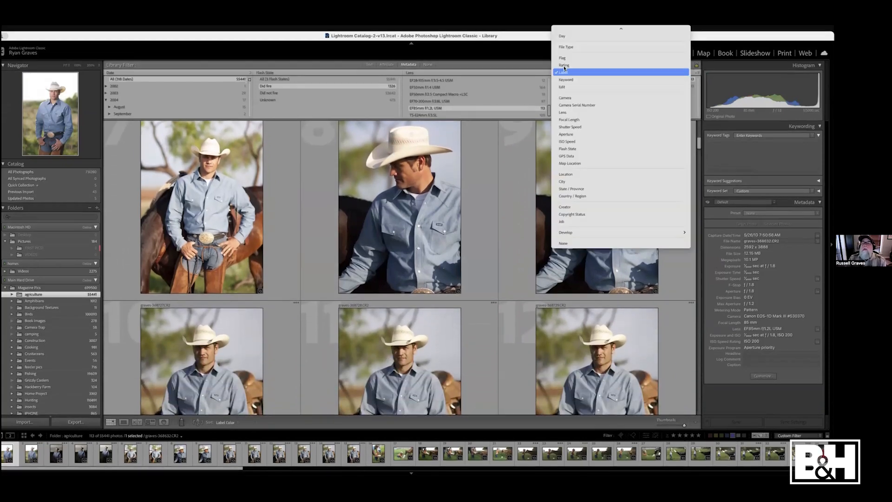
{"action": "left_click", "coordinate": [571, 142]}
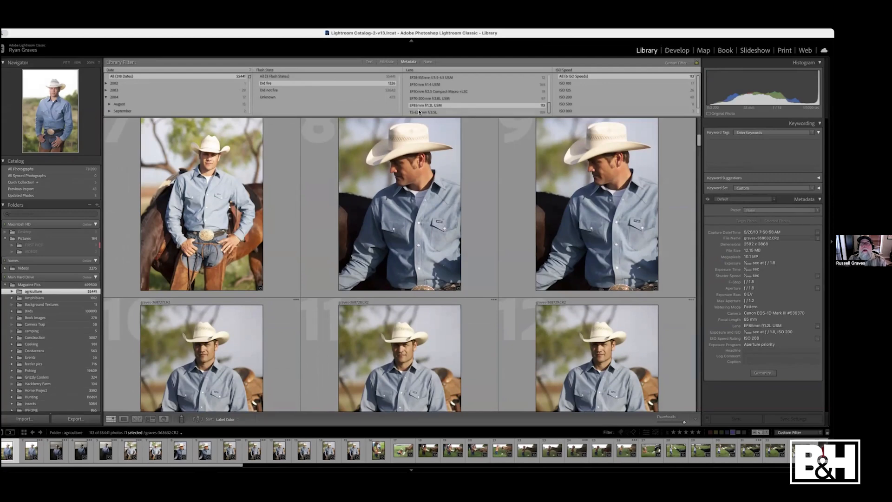
{"action": "left_click", "coordinate": [567, 83]}
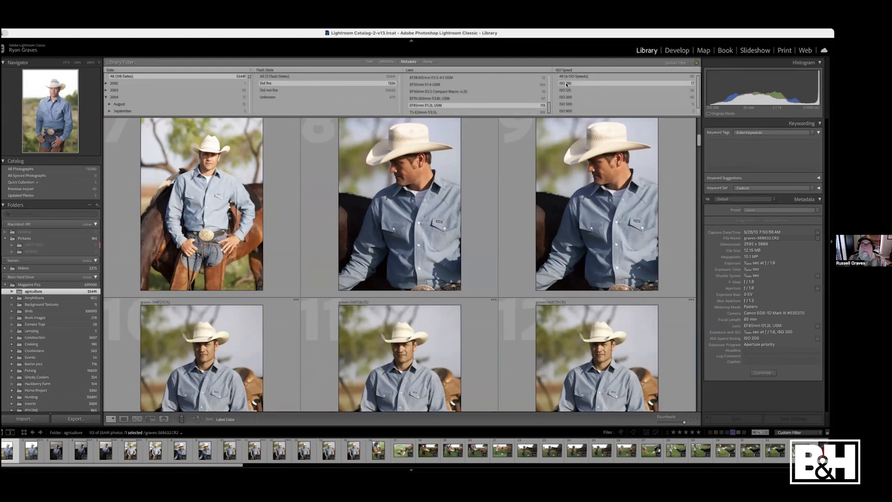
{"action": "scroll", "coordinate": [493, 177], "scroll_direction": "down", "scroll_amount": 10}
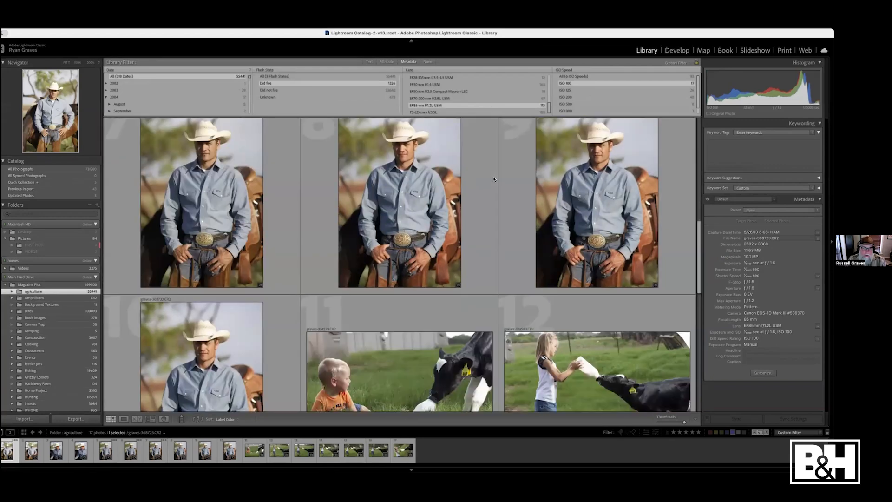
{"action": "scroll", "coordinate": [493, 179], "scroll_direction": "down", "scroll_amount": 2}
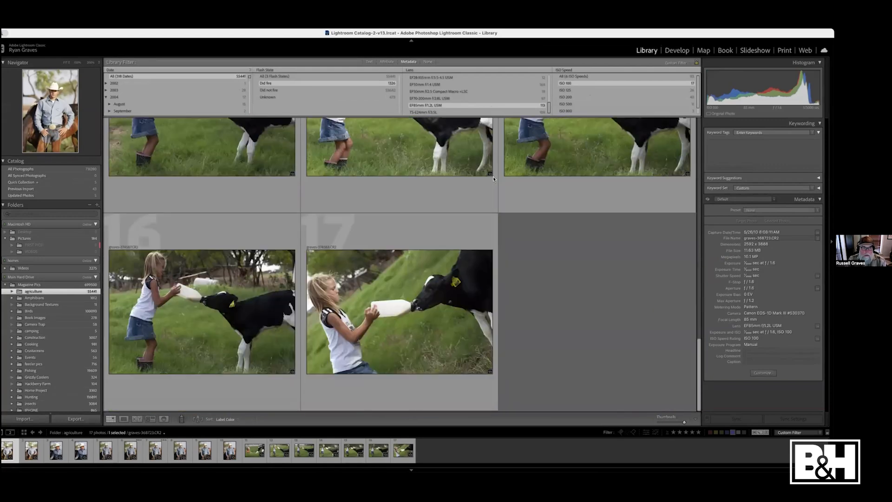
{"action": "scroll", "coordinate": [493, 179], "scroll_direction": "up", "scroll_amount": 5}
{"action": "scroll", "coordinate": [494, 179], "scroll_direction": "up", "scroll_amount": 3}
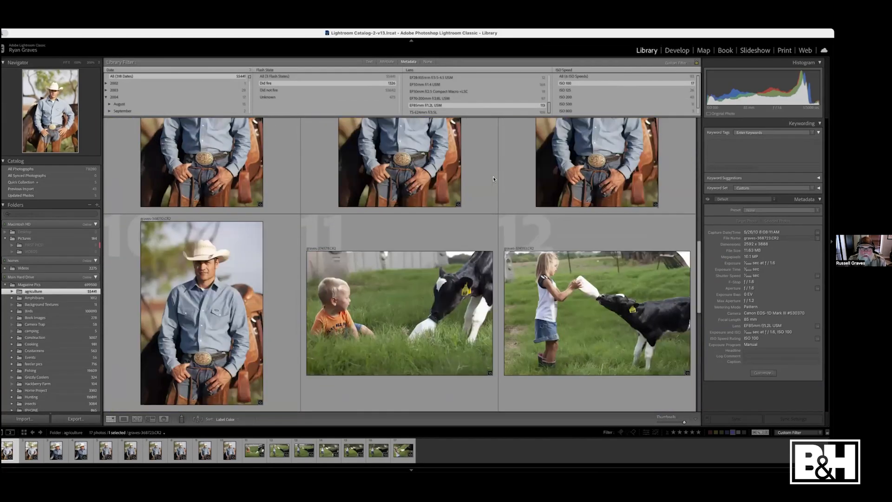
{"action": "scroll", "coordinate": [483, 167], "scroll_direction": "up", "scroll_amount": 1}
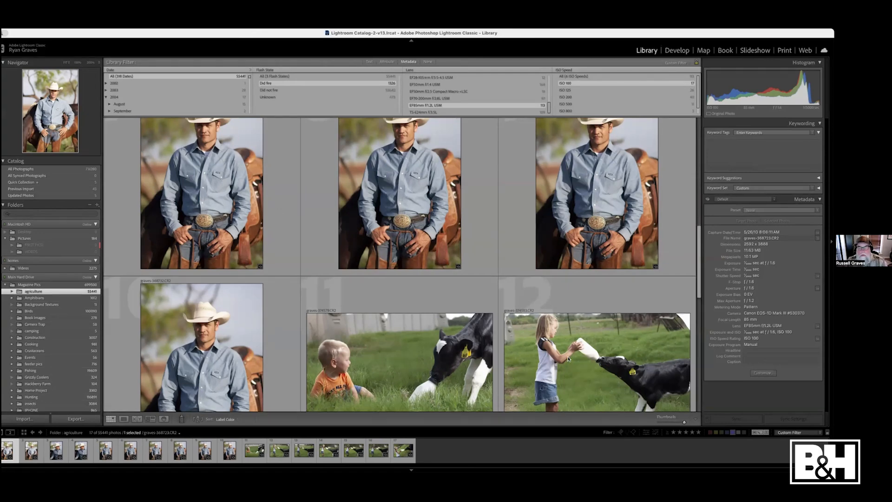
- Switch to the slide presentation and advance to the slide with the armadillo and raccoon photos
{"action": "key", "text": "super+Tab"}
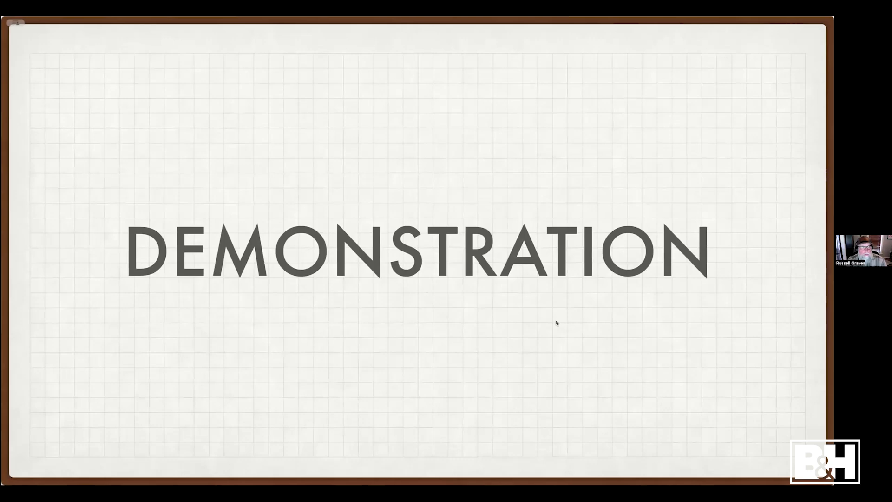
{"action": "key", "text": "Right"}
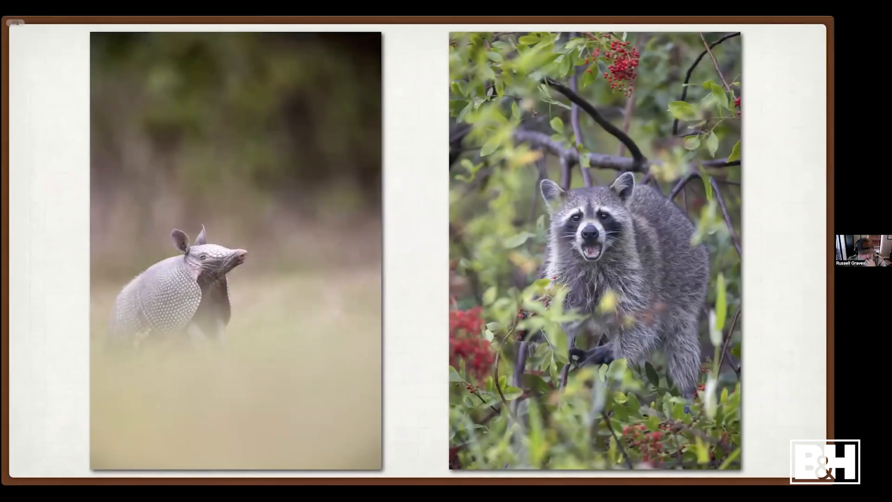
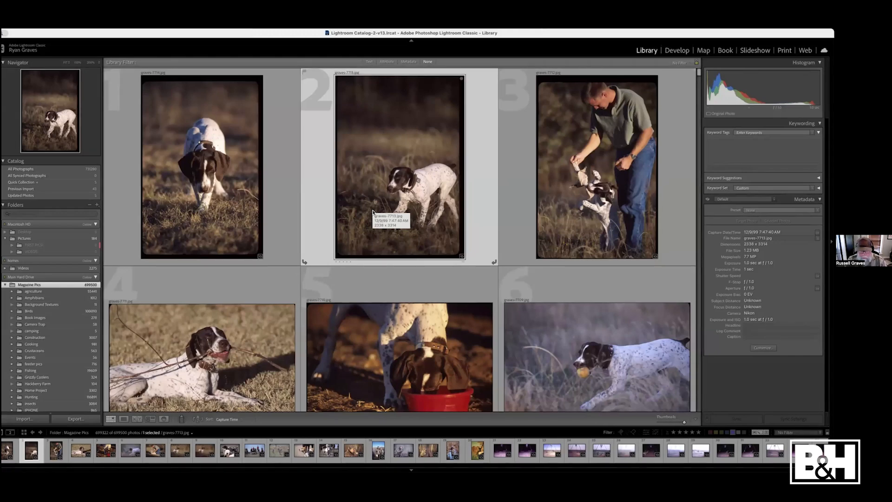
- Show the agriculture folder's photos in the grid, down to the dusk shots of the barn
{"action": "left_click", "coordinate": [34, 291]}
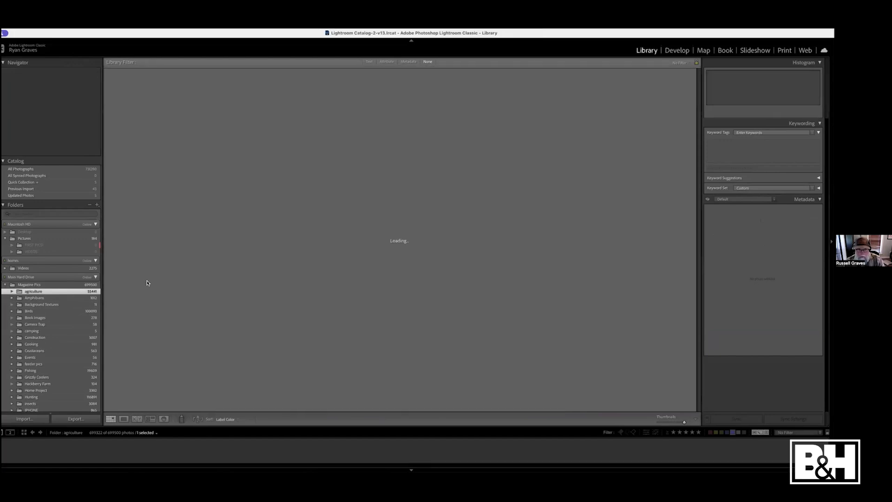
{"action": "scroll", "coordinate": [180, 278], "scroll_direction": "down", "scroll_amount": 3}
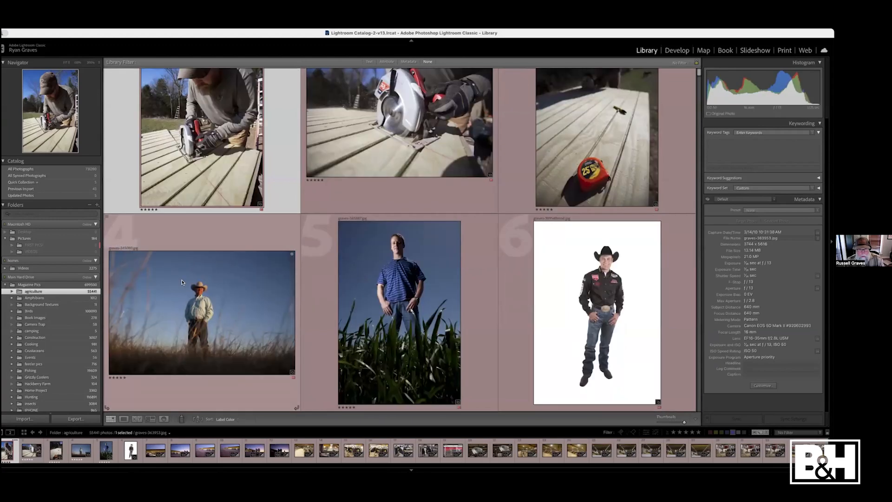
{"action": "scroll", "coordinate": [181, 282], "scroll_direction": "down", "scroll_amount": 3}
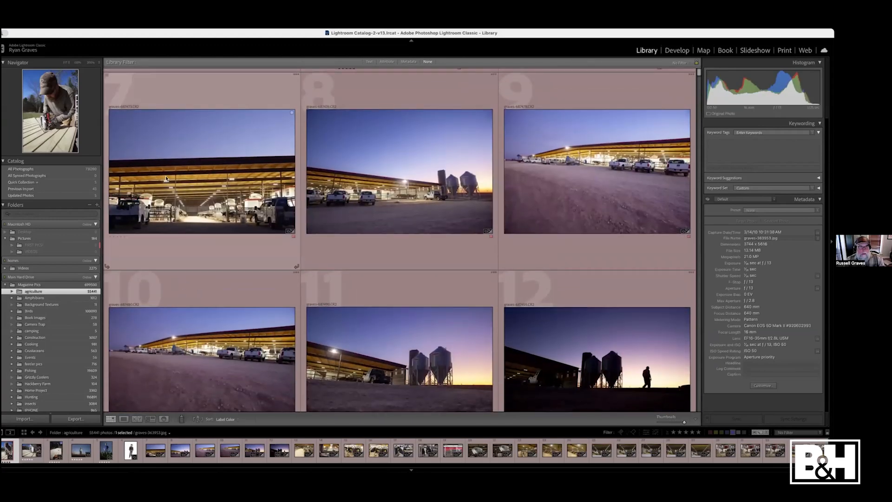
- Select grid photos 7 through 15 together, from the lit barn to the cows at the feed rail
{"action": "left_click", "coordinate": [169, 188]}
{"action": "left_click", "coordinate": [365, 193], "text": "super"}
{"action": "left_click", "coordinate": [519, 195], "text": "super"}
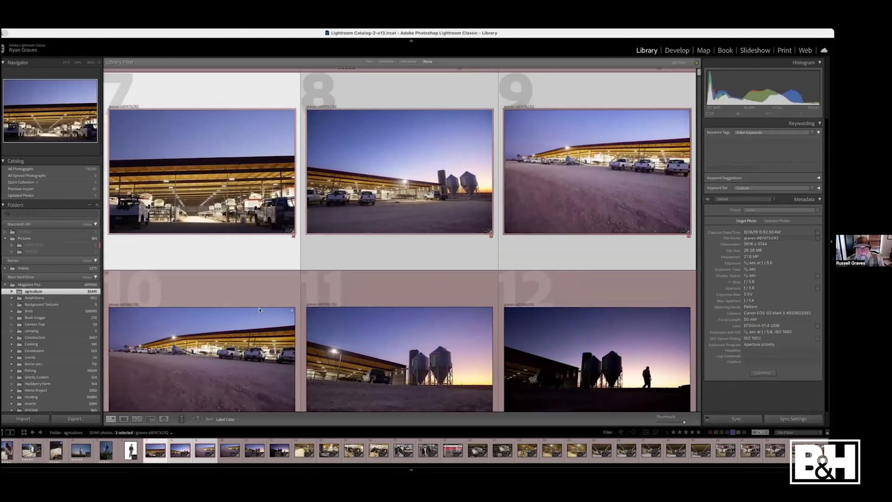
{"action": "left_click", "coordinate": [268, 315], "text": "super"}
{"action": "left_click", "coordinate": [346, 319], "text": "super"}
{"action": "left_click", "coordinate": [523, 327], "text": "super"}
{"action": "scroll", "coordinate": [456, 322], "scroll_direction": "down", "scroll_amount": 3}
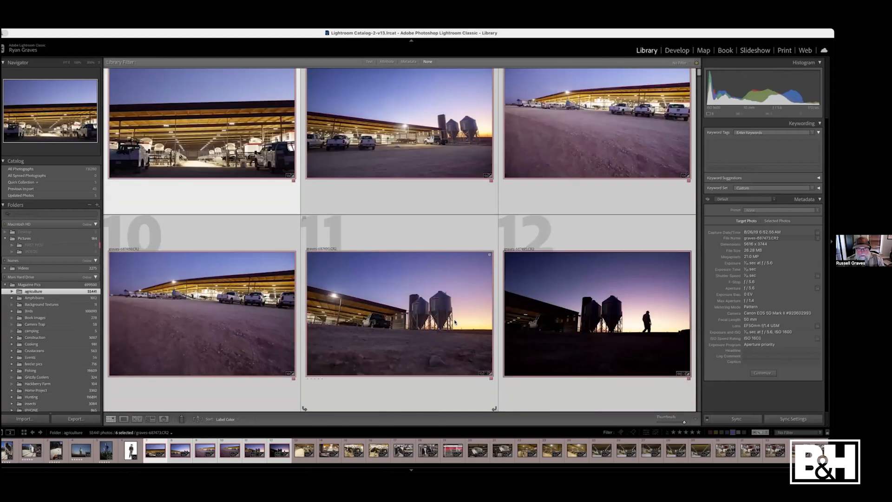
{"action": "left_click", "coordinate": [200, 307], "text": "super"}
{"action": "left_click", "coordinate": [442, 309], "text": "super"}
{"action": "left_click", "coordinate": [529, 303], "text": "super"}
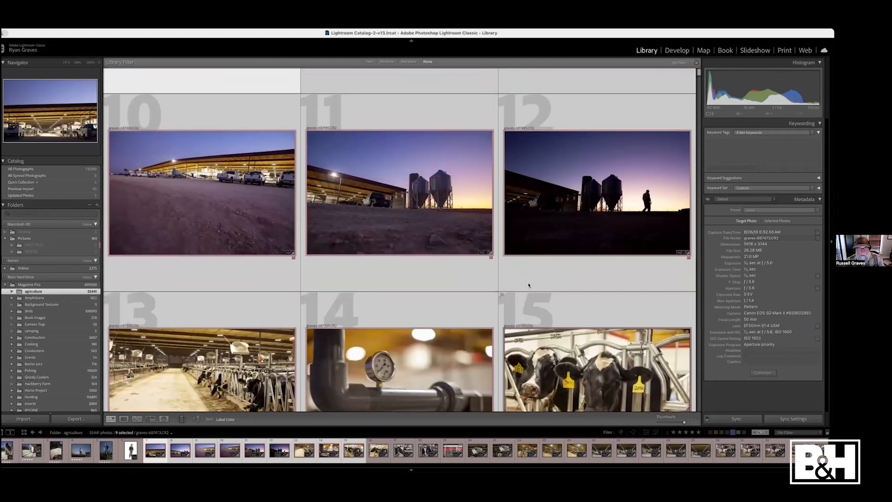
- Make photo 11, the dusk shot with the silos, the active photo and reduce the selection to it alone
{"action": "left_click_drag", "start_coordinate": [418, 188], "coordinate": [403, 213]}
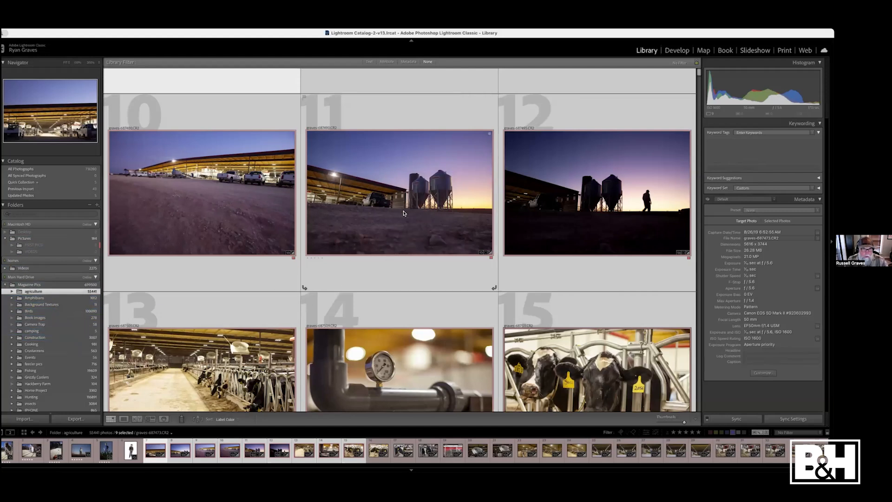
{"action": "left_click", "coordinate": [414, 177]}
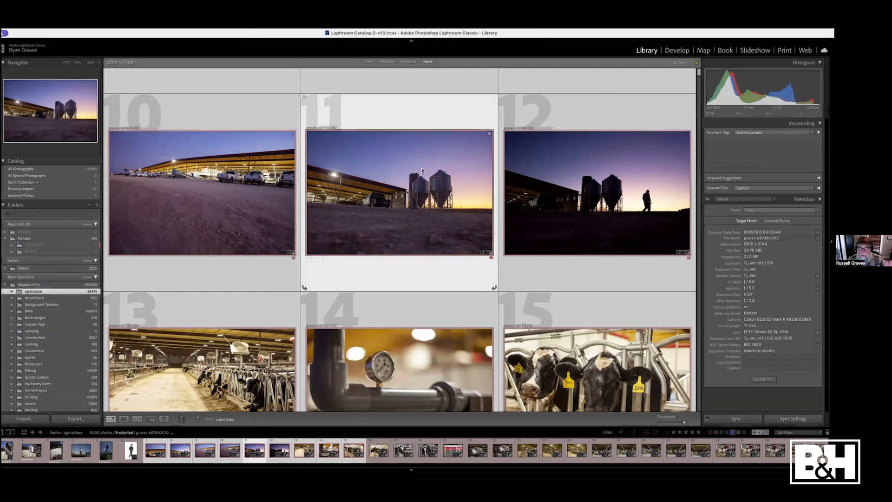
{"action": "left_click", "coordinate": [396, 160]}
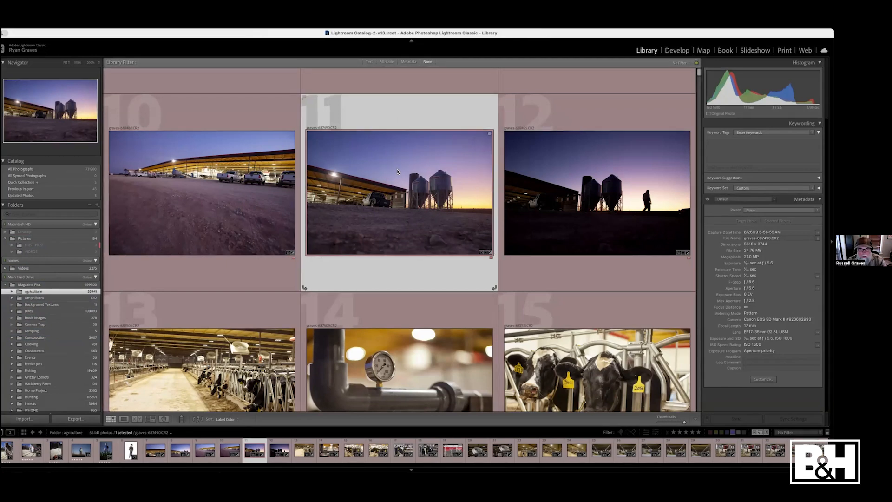
- Add photos 7 to 10 and 12 to 15 to the selection, keeping silo photo 11 as the active one
{"action": "scroll", "coordinate": [398, 170], "scroll_direction": "up", "scroll_amount": 1}
{"action": "scroll", "coordinate": [398, 171], "scroll_direction": "up", "scroll_amount": 3}
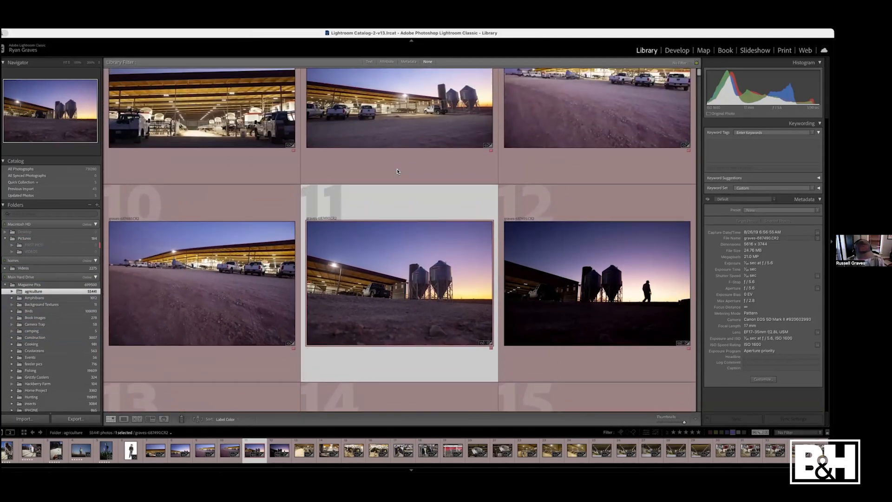
{"action": "scroll", "coordinate": [397, 171], "scroll_direction": "down", "scroll_amount": 1}
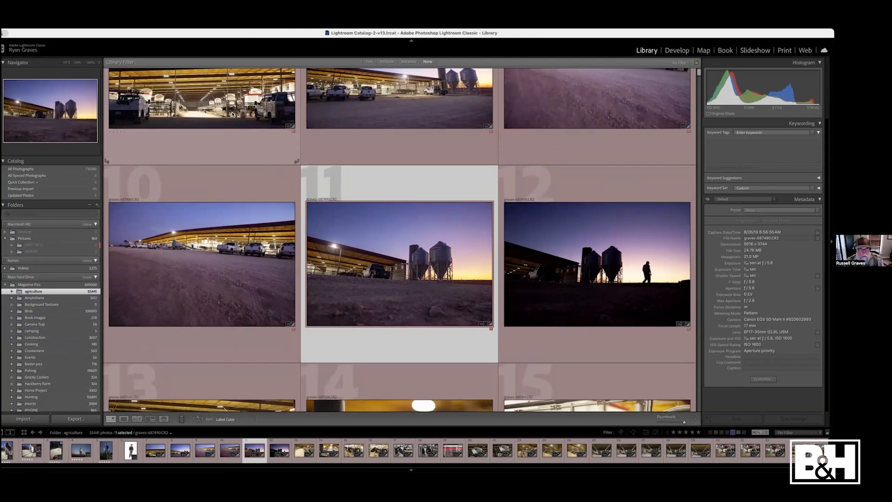
{"action": "left_click", "coordinate": [232, 114], "text": "super"}
{"action": "left_click", "coordinate": [399, 102], "text": "super"}
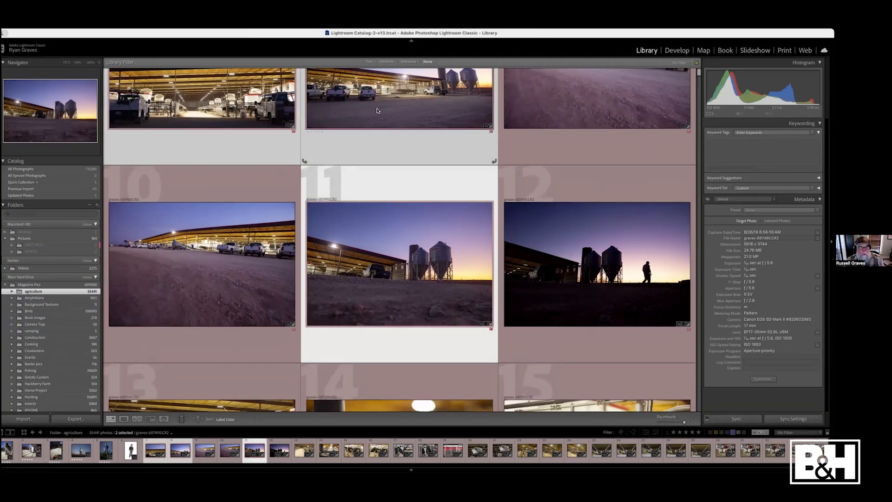
{"action": "left_click", "coordinate": [597, 103], "text": "super"}
{"action": "left_click", "coordinate": [251, 249], "text": "super"}
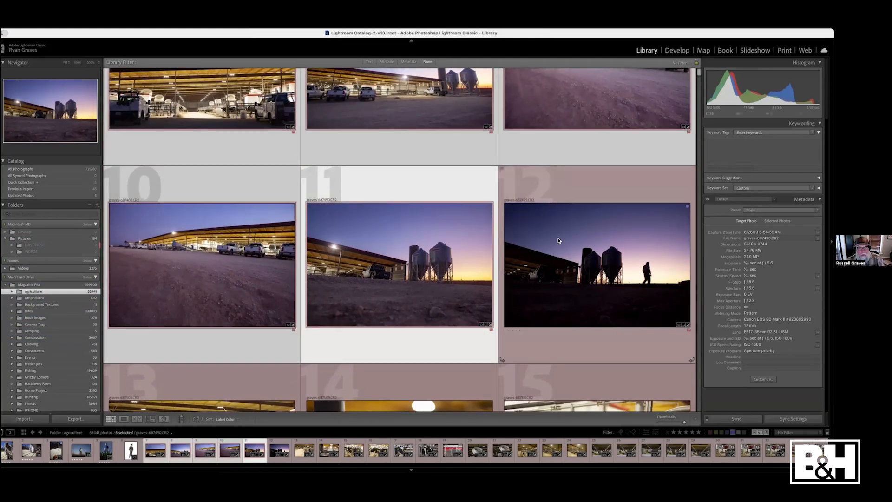
{"action": "left_click", "coordinate": [583, 239], "text": "super"}
{"action": "left_click", "coordinate": [233, 383], "text": "super"}
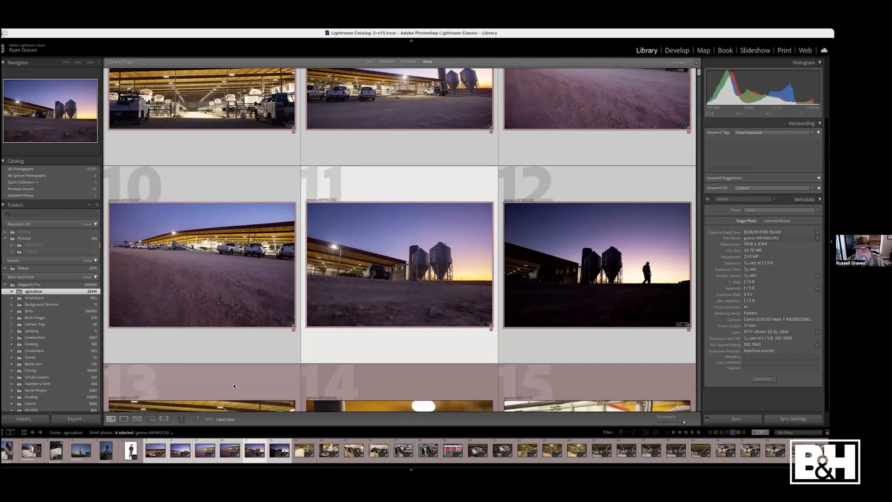
{"action": "left_click", "coordinate": [393, 385], "text": "super"}
{"action": "left_click", "coordinate": [566, 389], "text": "super"}
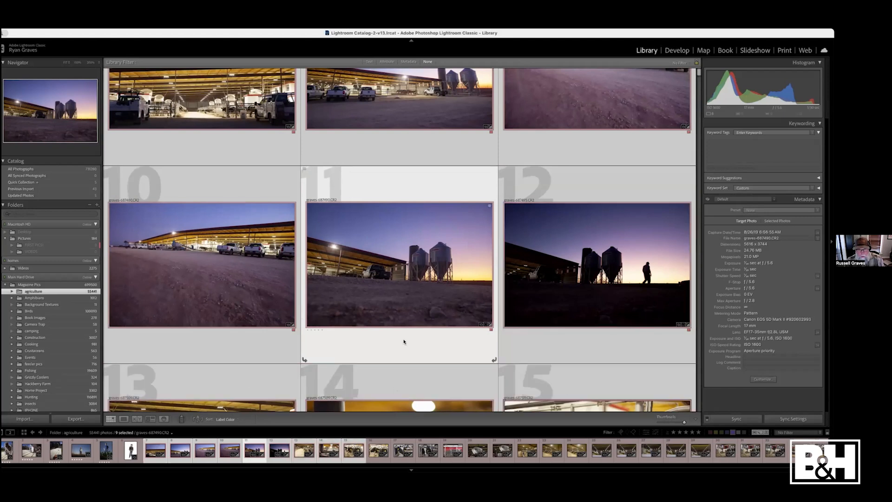
- Select grid photos 7 through 18 together, from the lit barn with the trucks to the cows at the feed rail
{"action": "scroll", "coordinate": [405, 341], "scroll_direction": "up", "scroll_amount": 4}
{"action": "left_click", "coordinate": [186, 153]}
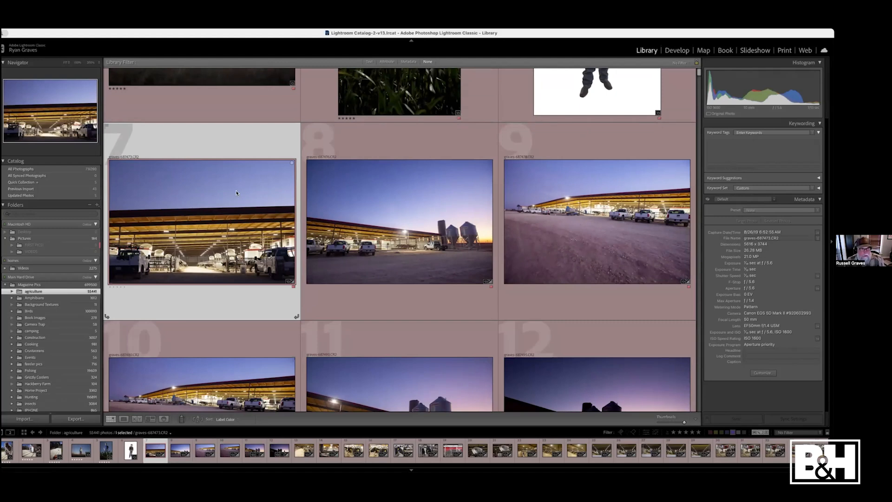
{"action": "scroll", "coordinate": [239, 207], "scroll_direction": "down", "scroll_amount": 10}
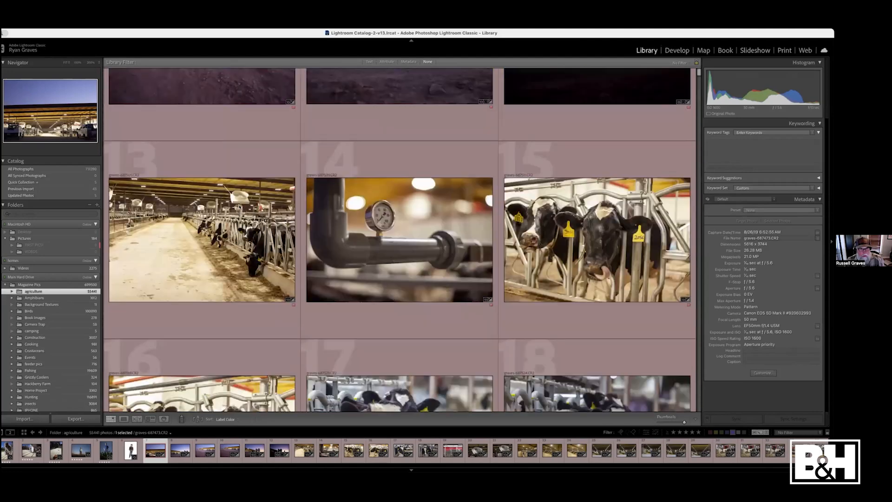
{"action": "scroll", "coordinate": [239, 207], "scroll_direction": "down", "scroll_amount": 10}
{"action": "scroll", "coordinate": [372, 214], "scroll_direction": "up", "scroll_amount": 8}
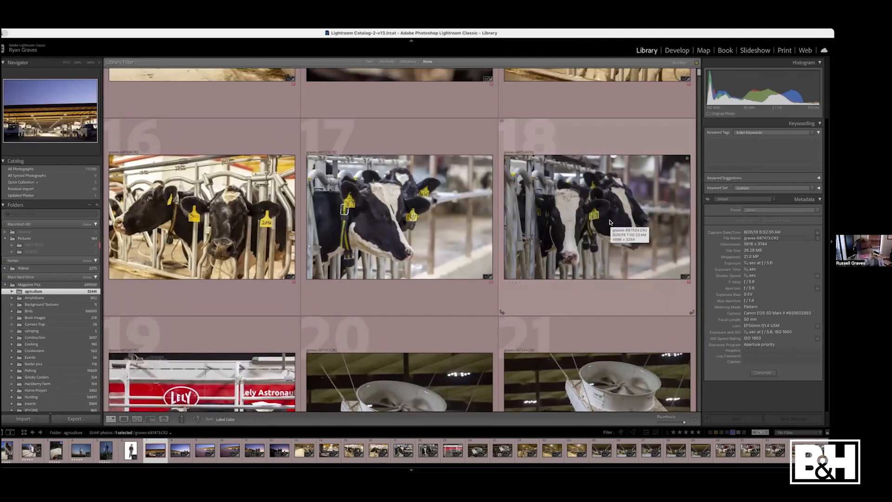
{"action": "left_click", "coordinate": [610, 222], "text": "shift"}
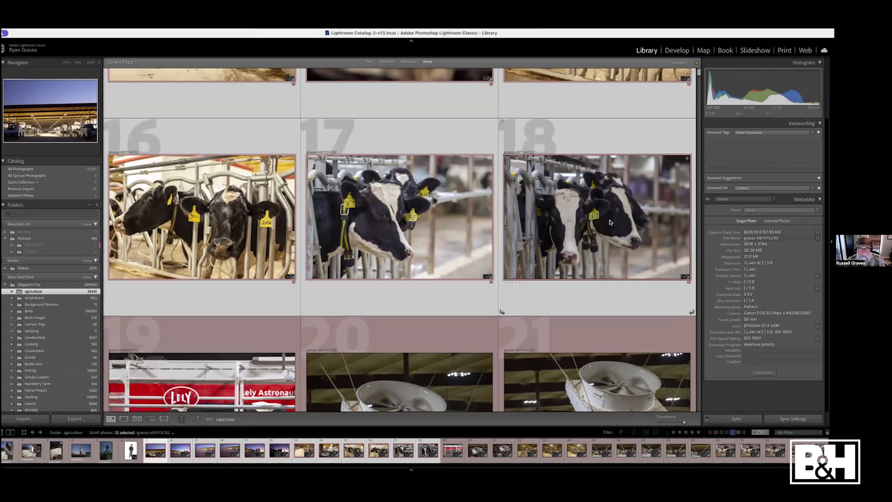
{"action": "scroll", "coordinate": [610, 222], "scroll_direction": "up", "scroll_amount": 10}
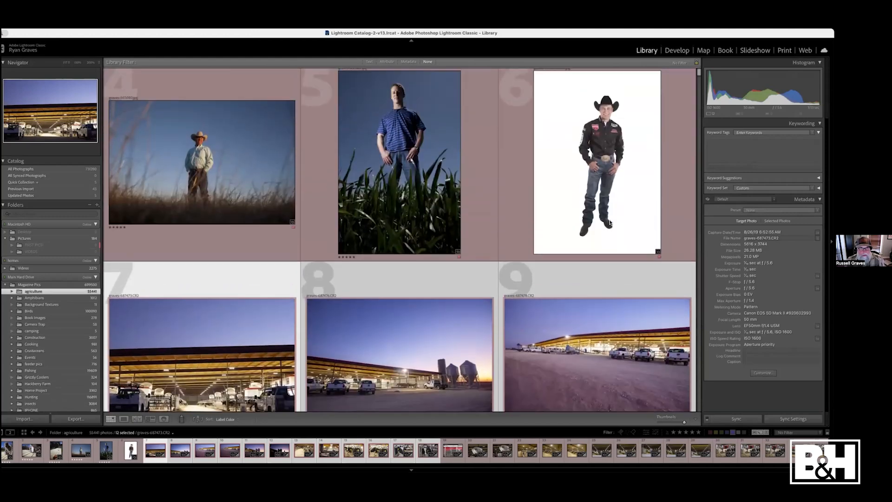
{"action": "scroll", "coordinate": [610, 222], "scroll_direction": "down", "scroll_amount": 3}
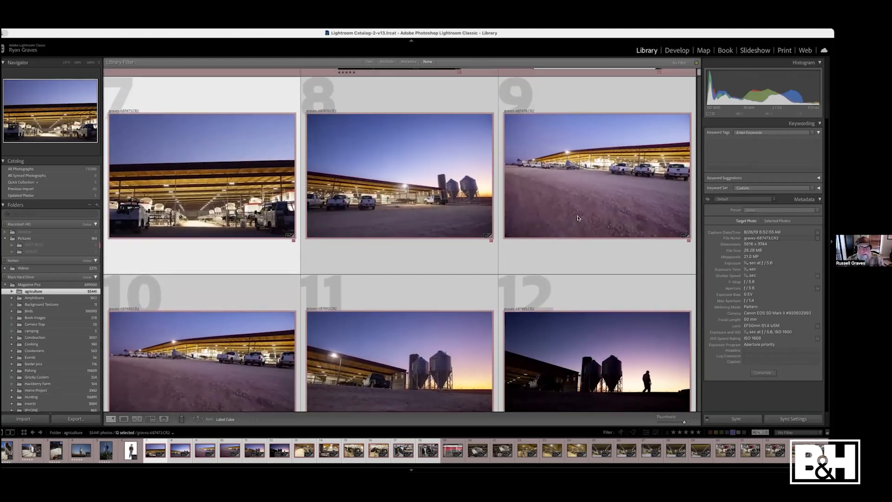
- Select all photos in the agriculture folder, with photo 4, the man standing in dry grass, as the active one
{"action": "left_click", "coordinate": [198, 109]}
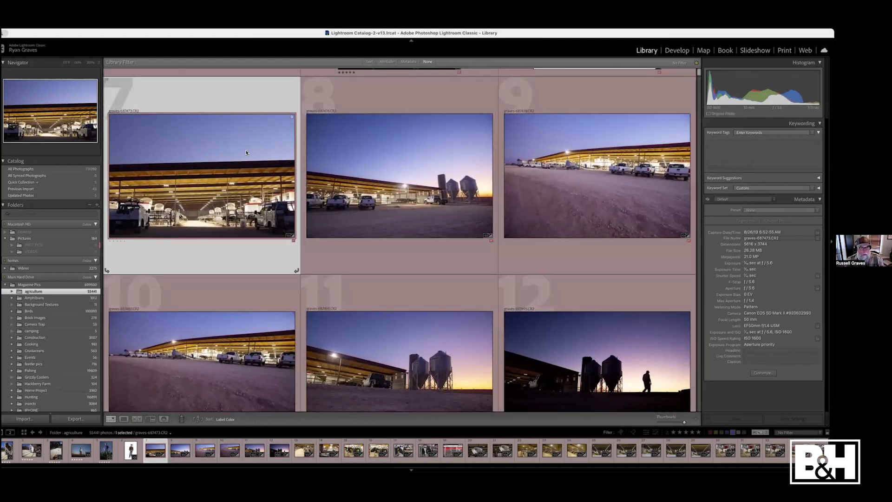
{"action": "scroll", "coordinate": [246, 153], "scroll_direction": "up", "scroll_amount": 4}
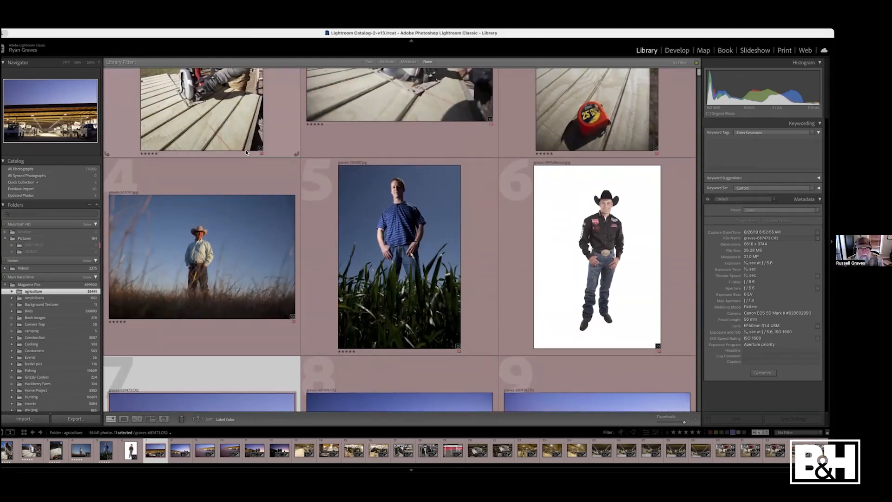
{"action": "left_click", "coordinate": [244, 170]}
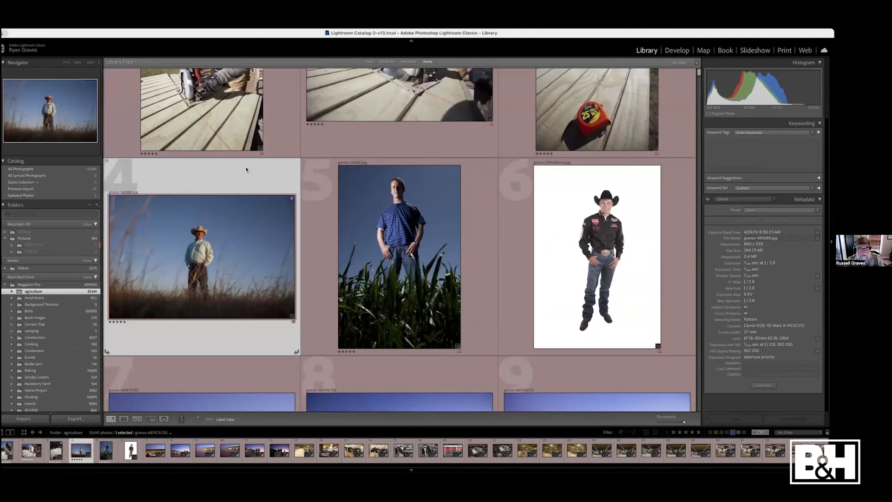
{"action": "key", "text": "super+a"}
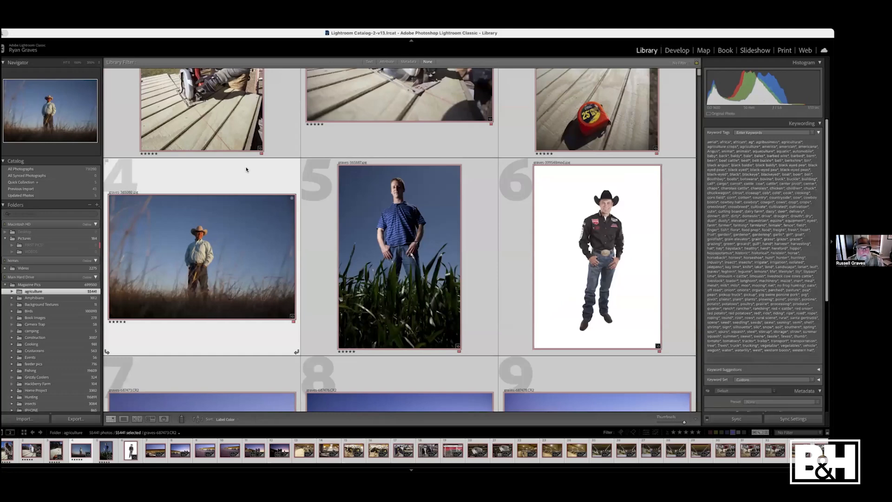
- Replace the selection with grid photos 7 through 24, keeping the lit barn photo 7 as the active one
{"action": "scroll", "coordinate": [246, 169], "scroll_direction": "down", "scroll_amount": 3}
{"action": "left_click", "coordinate": [243, 177]}
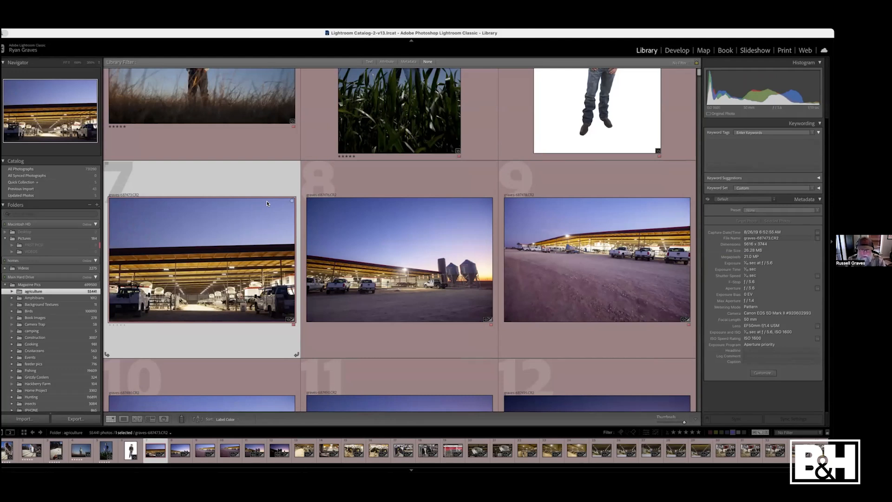
{"action": "scroll", "coordinate": [267, 203], "scroll_direction": "down", "scroll_amount": 2}
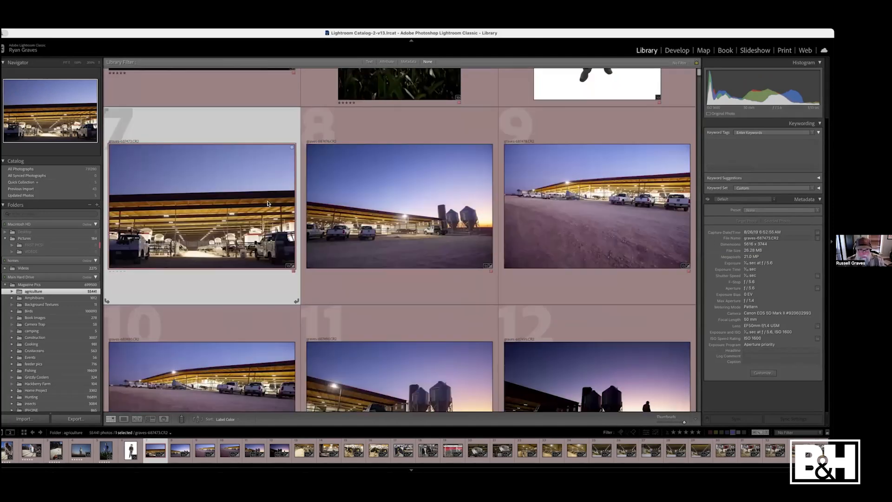
{"action": "scroll", "coordinate": [267, 203], "scroll_direction": "down", "scroll_amount": 15}
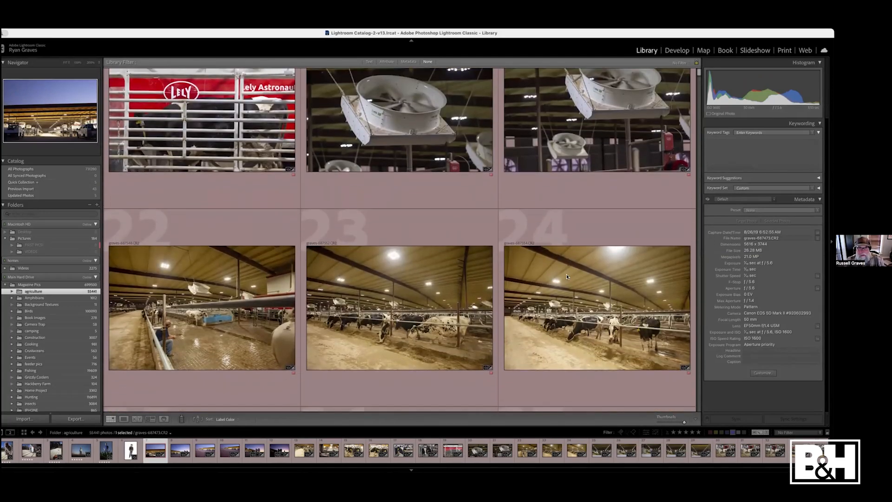
{"action": "left_click", "coordinate": [567, 277], "text": "shift"}
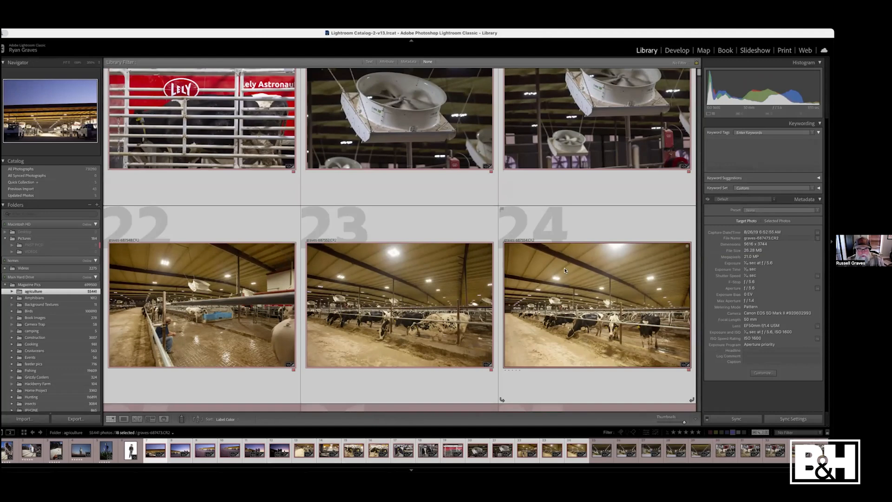
{"action": "scroll", "coordinate": [565, 271], "scroll_direction": "down", "scroll_amount": 3}
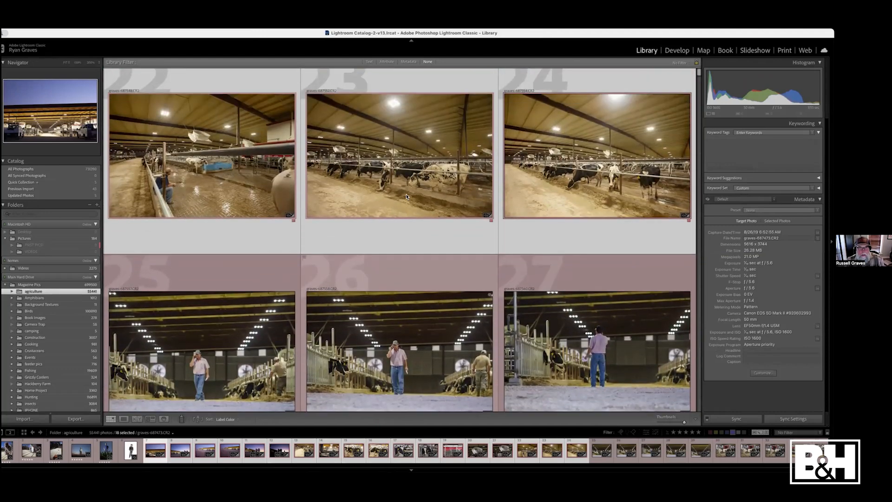
{"action": "left_click_drag", "start_coordinate": [407, 196], "coordinate": [380, 194]}
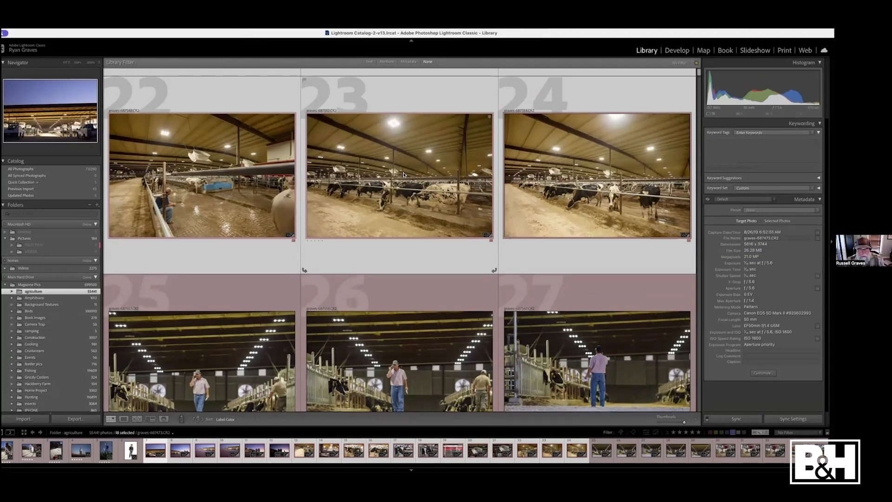
{"action": "mouse_move", "coordinate": [399, 178]}
{"action": "left_mouse_down"}
{"action": "mouse_move", "coordinate": [246, 179]}
{"action": "mouse_move", "coordinate": [190, 195]}
{"action": "mouse_move", "coordinate": [164, 217]}
{"action": "mouse_move", "coordinate": [204, 203]}
{"action": "mouse_move", "coordinate": [60, 275]}
{"action": "mouse_move", "coordinate": [108, 272]}
{"action": "mouse_move", "coordinate": [431, 170]}
{"action": "left_mouse_up"}
{"action": "scroll", "coordinate": [431, 170], "scroll_direction": "up", "scroll_amount": 3}
{"action": "scroll", "coordinate": [431, 170], "scroll_direction": "up", "scroll_amount": 5}
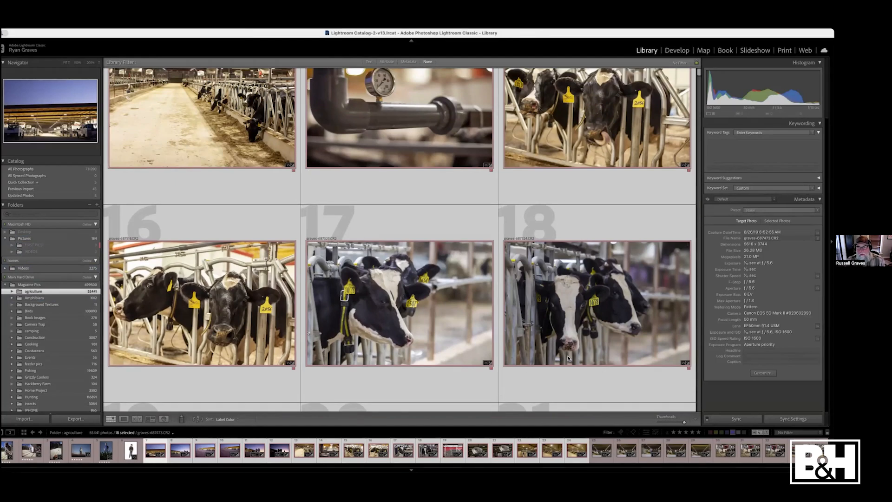
{"action": "key", "text": "super+Tab"}
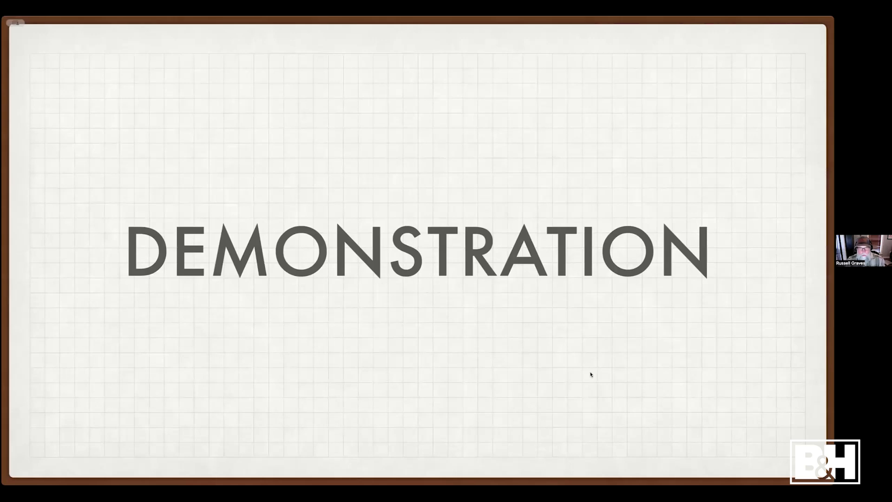
{"action": "key", "text": "Right"}
{"action": "key", "text": "Left"}
{"action": "key", "text": "Left"}
{"action": "key", "text": "Left"}
{"action": "key", "text": "Left"}
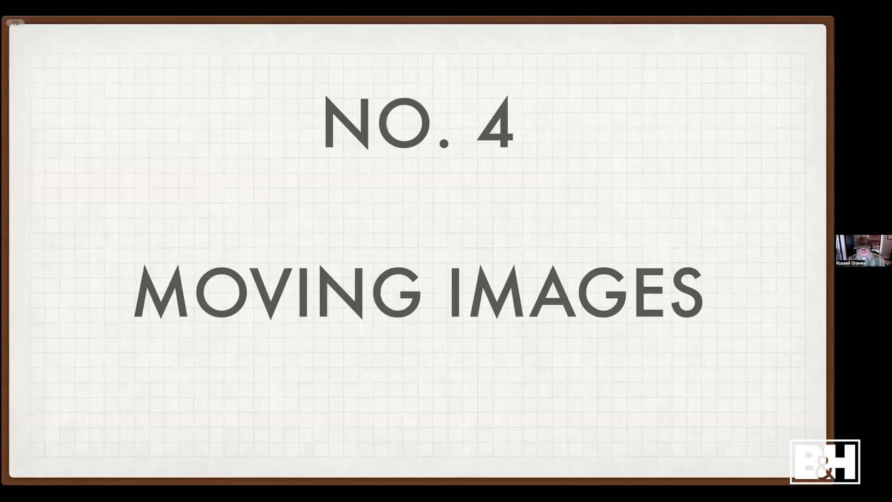
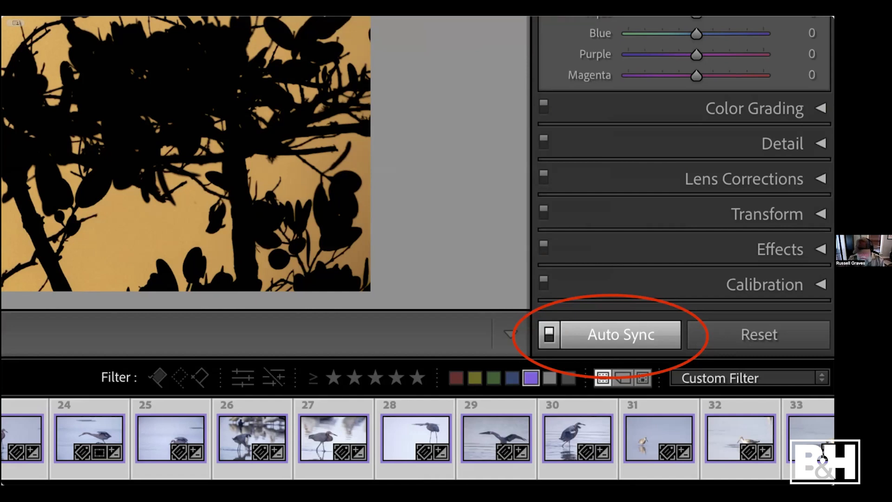
{"action": "key", "text": "Right"}
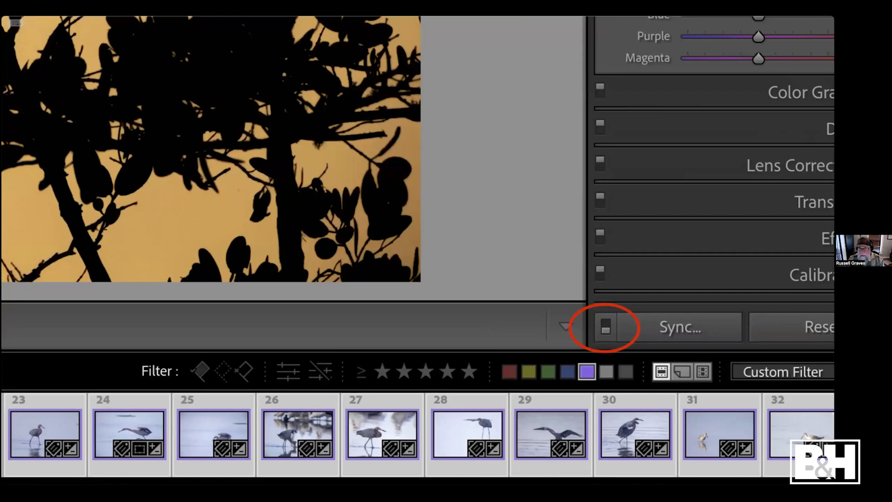
{"action": "key", "text": "Right"}
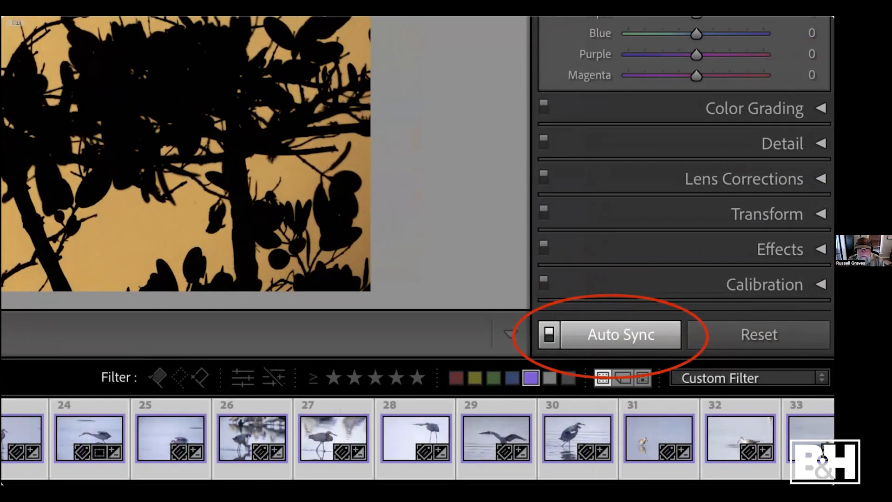
{"action": "key", "text": "Right"}
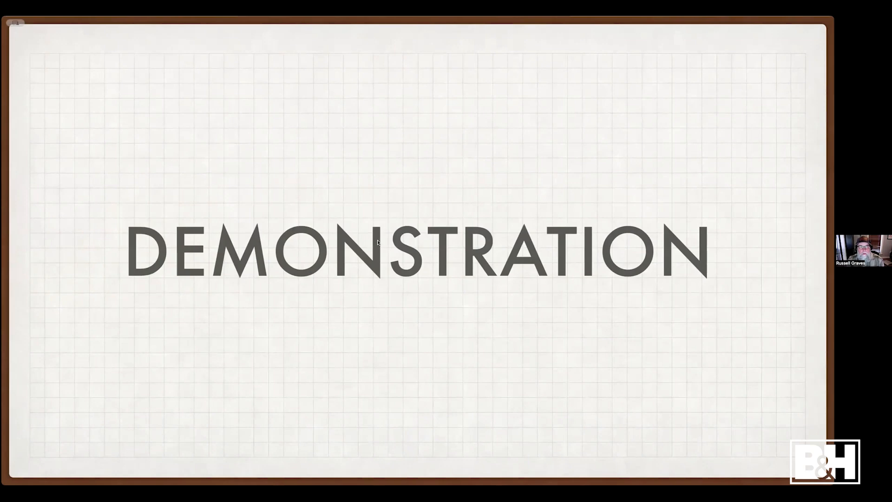
- Switch back to Lightroom Classic and extend the selection from photo 7 through photo 45, the cows behind the rails
{"action": "key", "text": "super+Tab"}
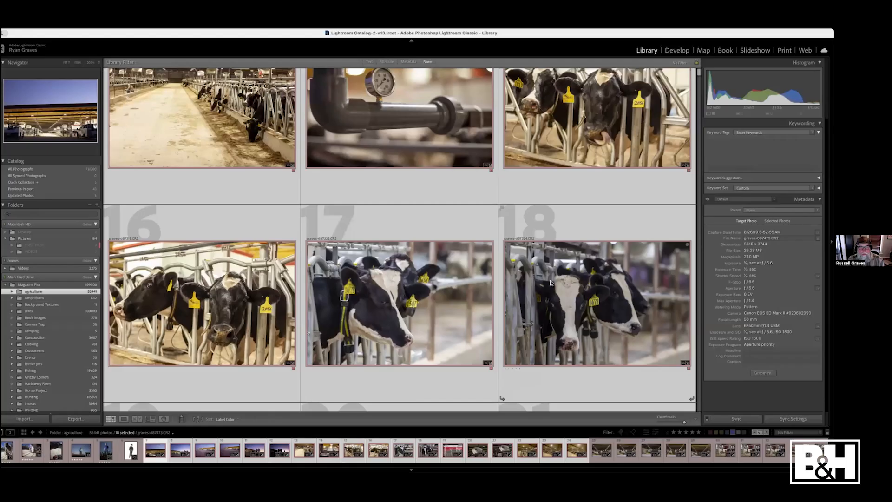
{"action": "scroll", "coordinate": [366, 296], "scroll_direction": "up", "scroll_amount": 10}
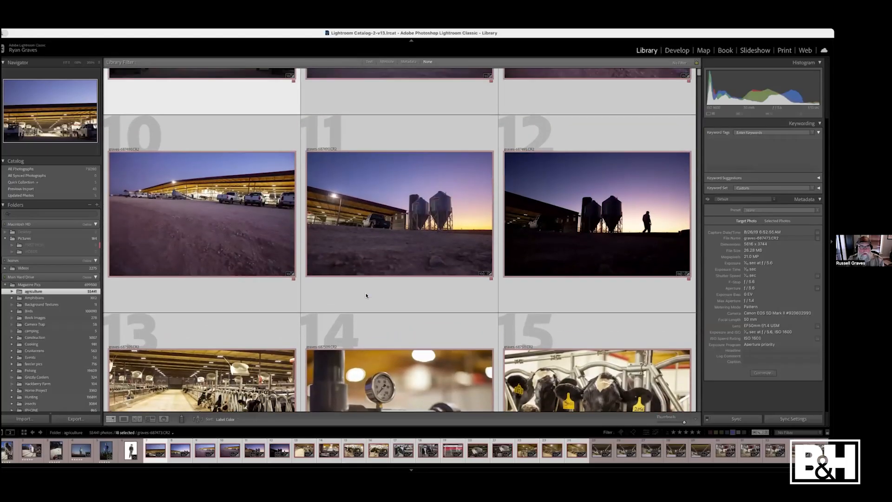
{"action": "scroll", "coordinate": [366, 295], "scroll_direction": "up", "scroll_amount": 2}
{"action": "scroll", "coordinate": [366, 296], "scroll_direction": "down", "scroll_amount": 5}
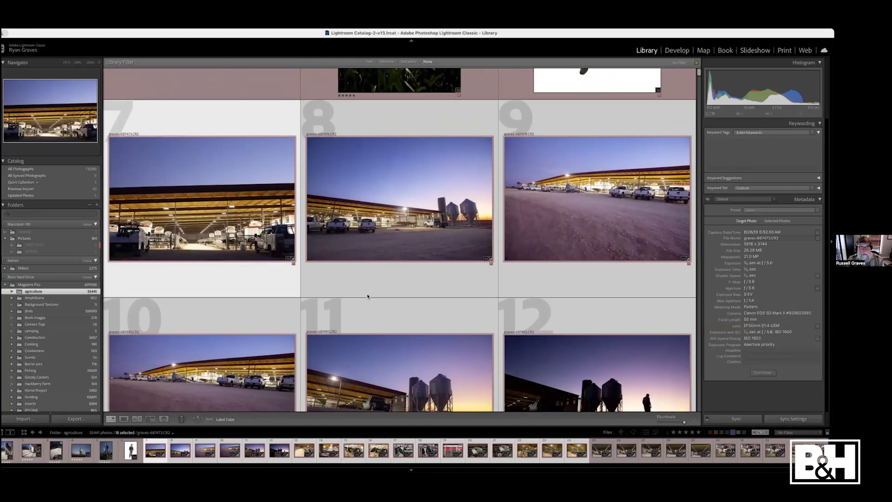
{"action": "scroll", "coordinate": [367, 296], "scroll_direction": "down", "scroll_amount": 10}
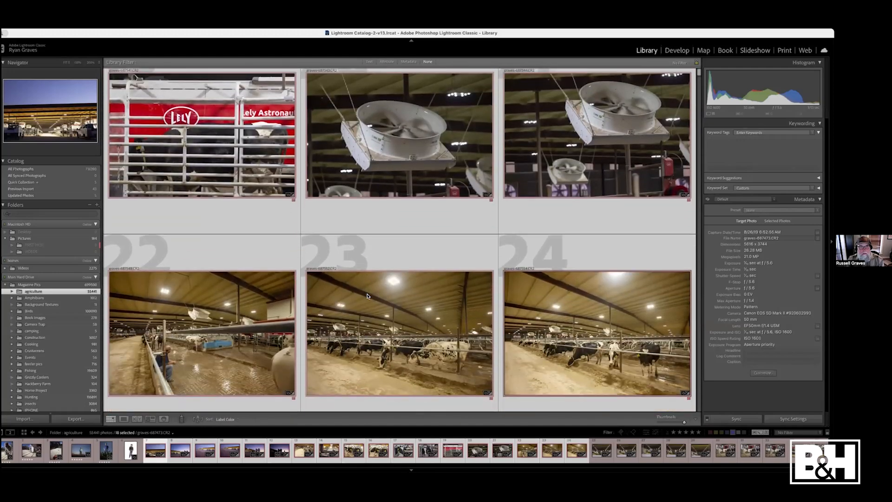
{"action": "scroll", "coordinate": [367, 296], "scroll_direction": "down", "scroll_amount": 3}
{"action": "scroll", "coordinate": [367, 296], "scroll_direction": "up", "scroll_amount": 3}
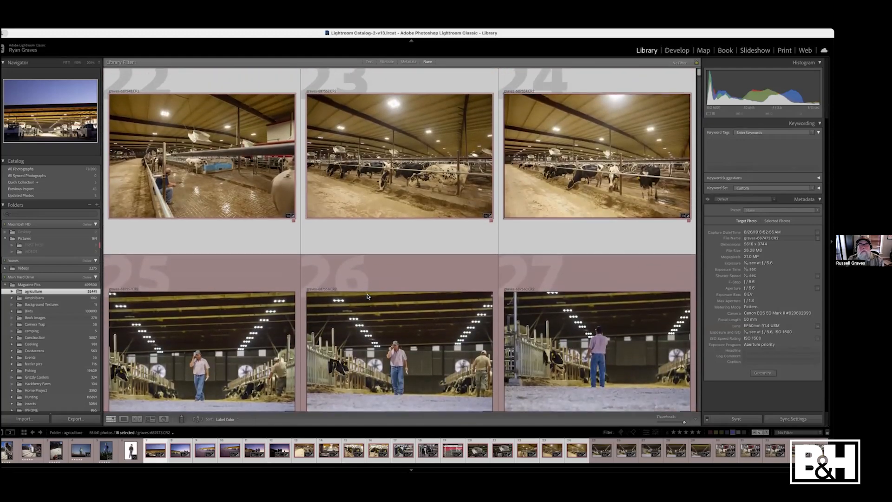
{"action": "scroll", "coordinate": [367, 296], "scroll_direction": "down", "scroll_amount": 3}
{"action": "scroll", "coordinate": [367, 296], "scroll_direction": "down", "scroll_amount": 10}
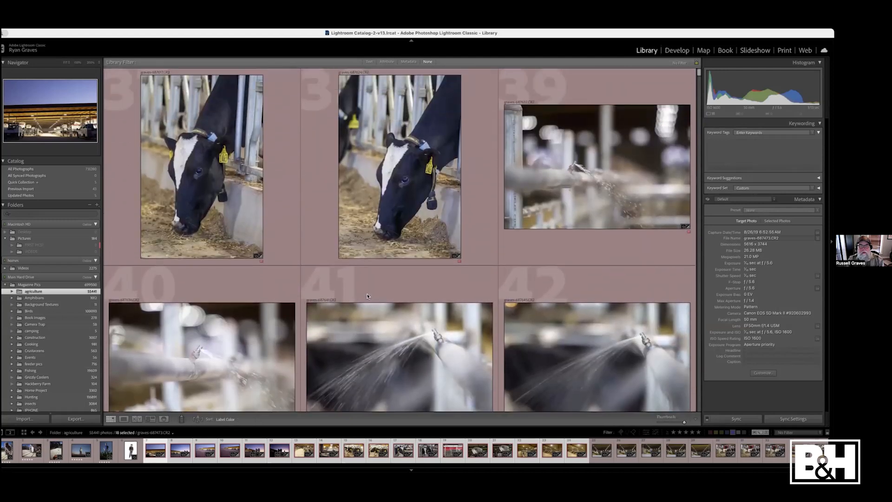
{"action": "scroll", "coordinate": [367, 296], "scroll_direction": "down", "scroll_amount": 3}
{"action": "left_click", "coordinate": [542, 309], "text": "shift"}
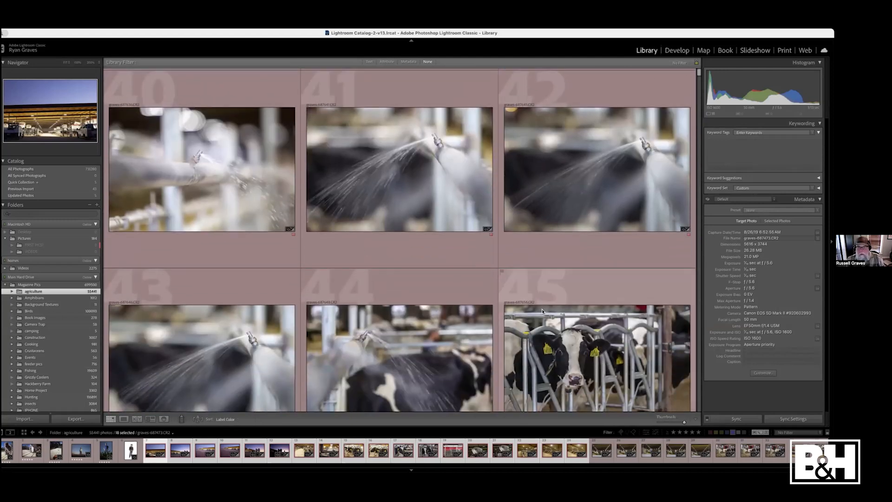
{"action": "scroll", "coordinate": [371, 278], "scroll_direction": "up", "scroll_amount": 1}
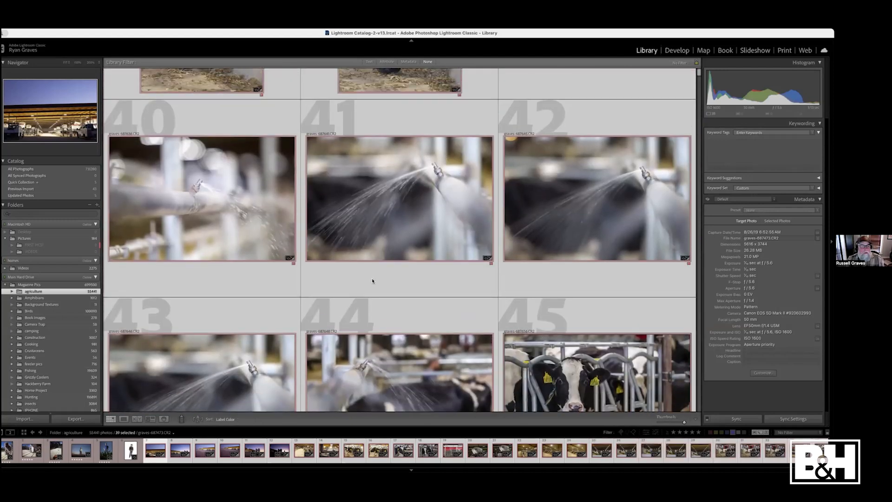
{"action": "scroll", "coordinate": [373, 280], "scroll_direction": "up", "scroll_amount": 10}
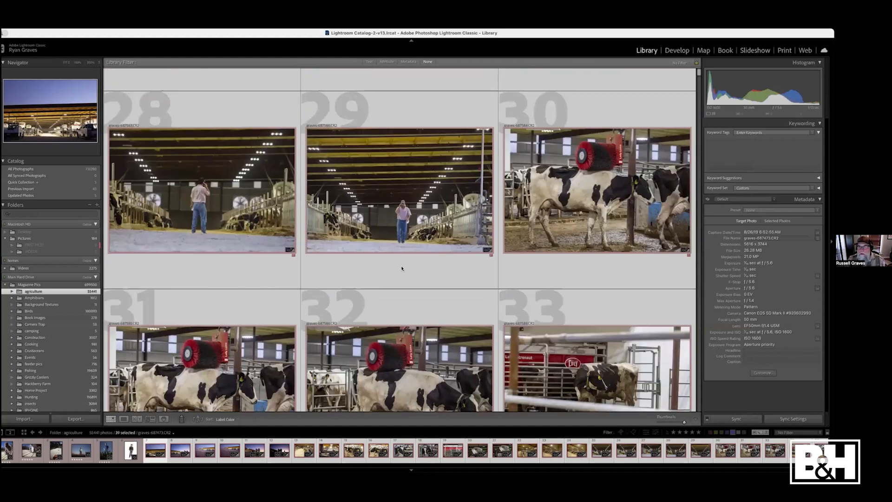
- Open the selected photos in the Develop module, turn Auto Sync on and return it to manual Sync
{"action": "left_click", "coordinate": [677, 50]}
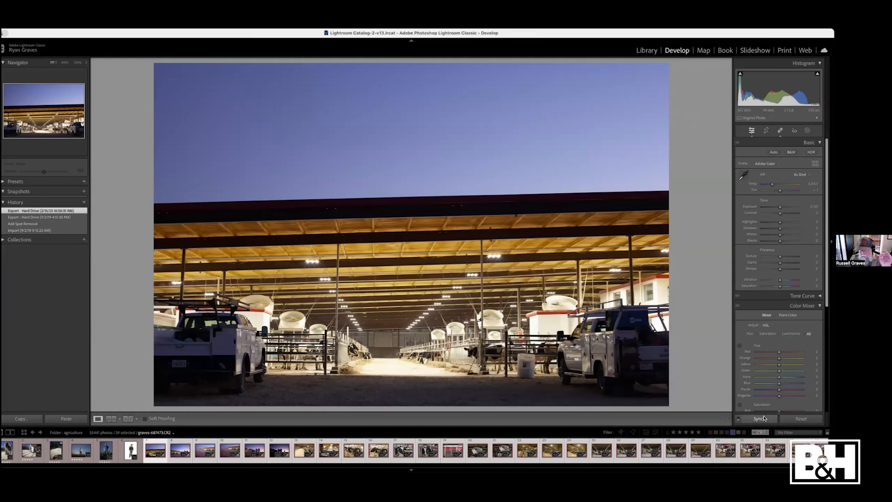
{"action": "left_click", "coordinate": [739, 422]}
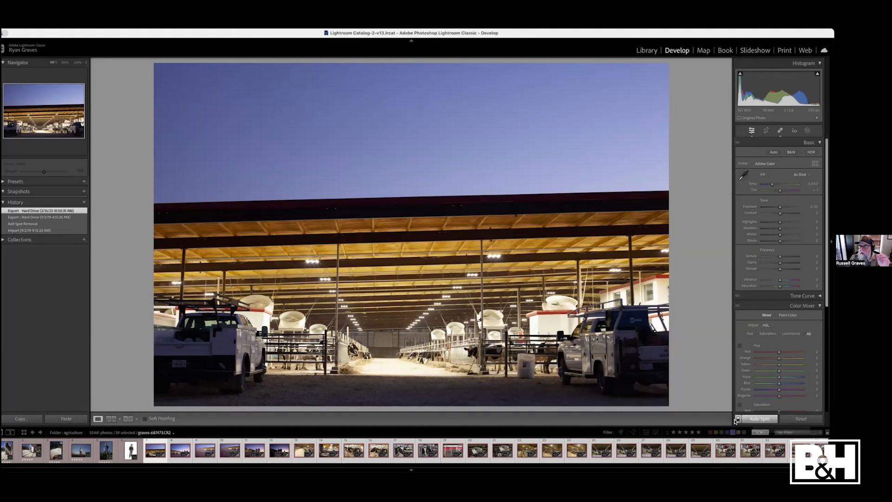
{"action": "left_click", "coordinate": [739, 421]}
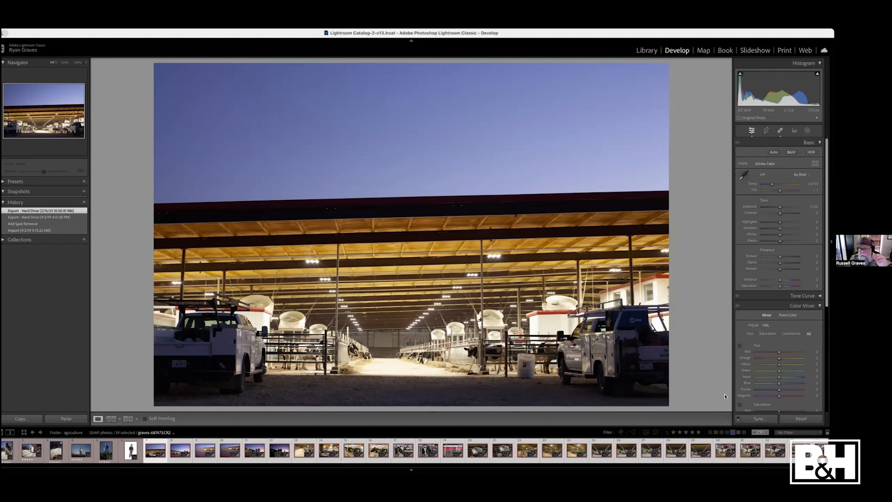
- Turn Auto Sync on for the selected photos, and try automatic tone adjustment on them before undoing it
{"action": "left_click", "coordinate": [738, 420]}
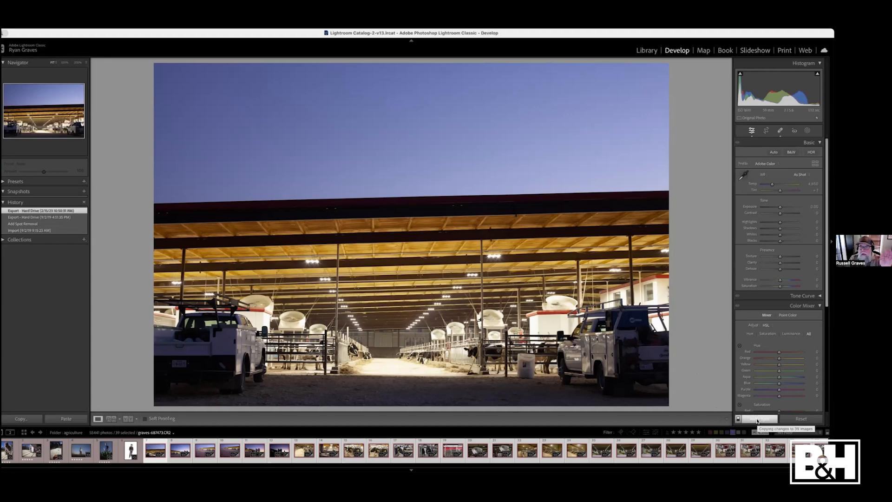
{"action": "left_click", "coordinate": [757, 421]}
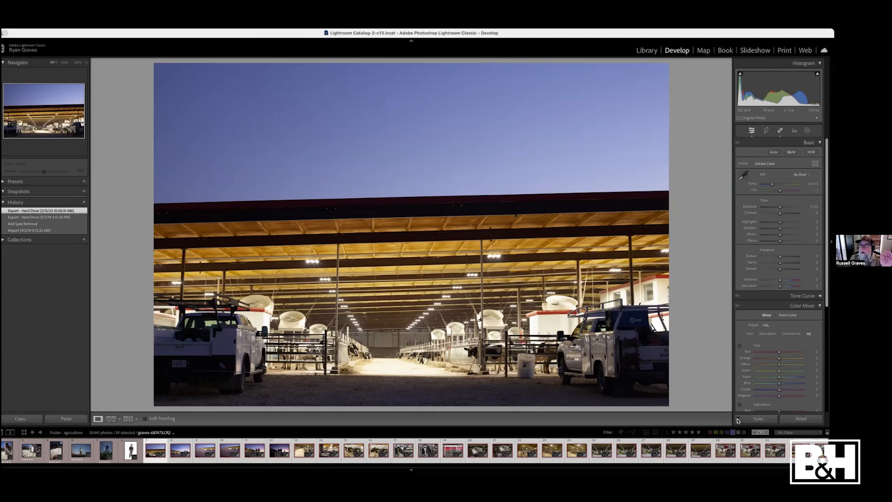
{"action": "left_click", "coordinate": [738, 421]}
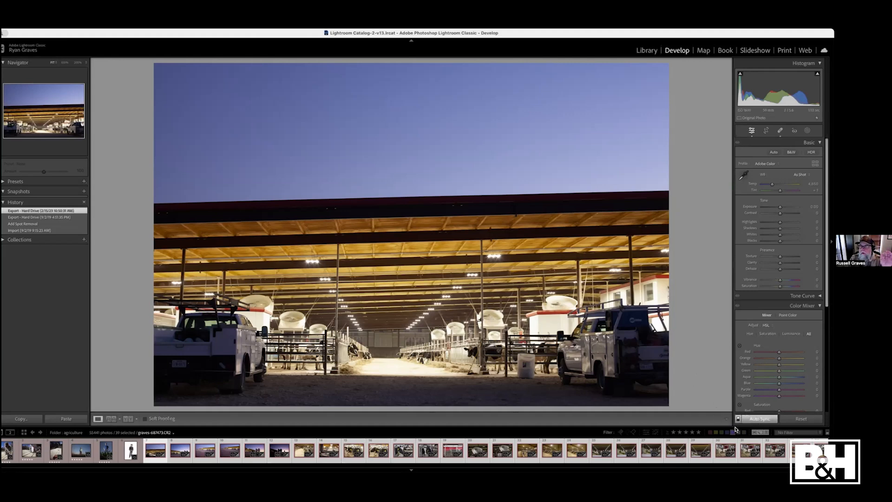
{"action": "left_click", "coordinate": [774, 152]}
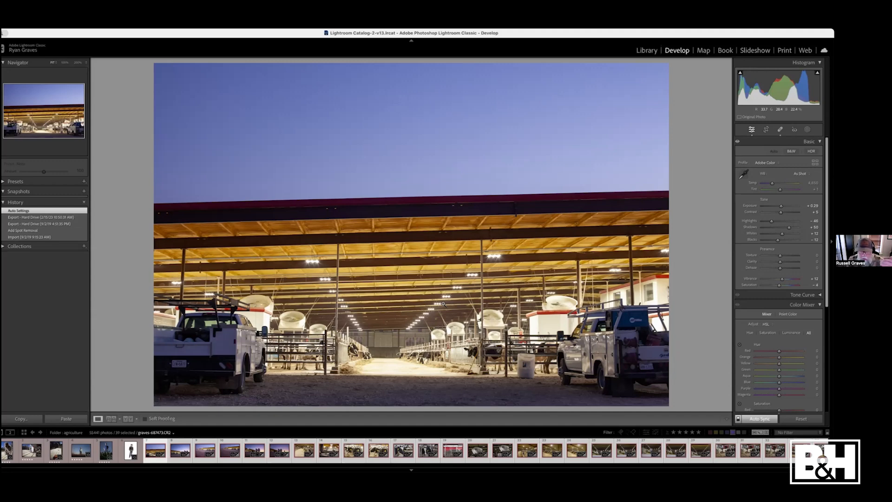
{"action": "key", "text": "super+z"}
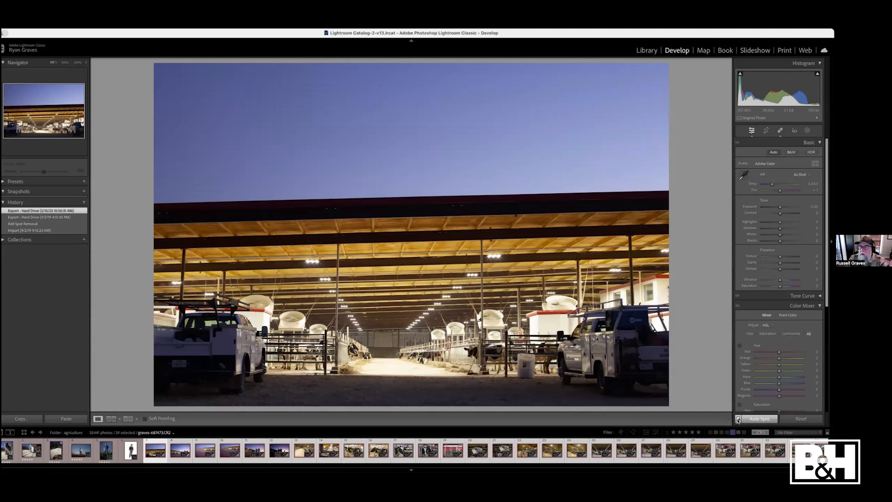
- Apply automatic tone adjustment to the synced selection again and check it photo by photo through photo 12, the walking man
{"action": "left_click", "coordinate": [774, 153]}
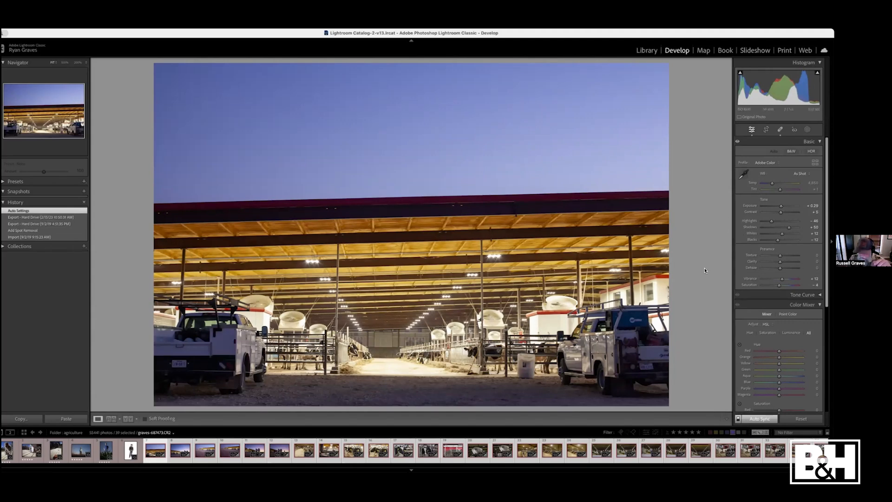
{"action": "key", "text": "Right"}
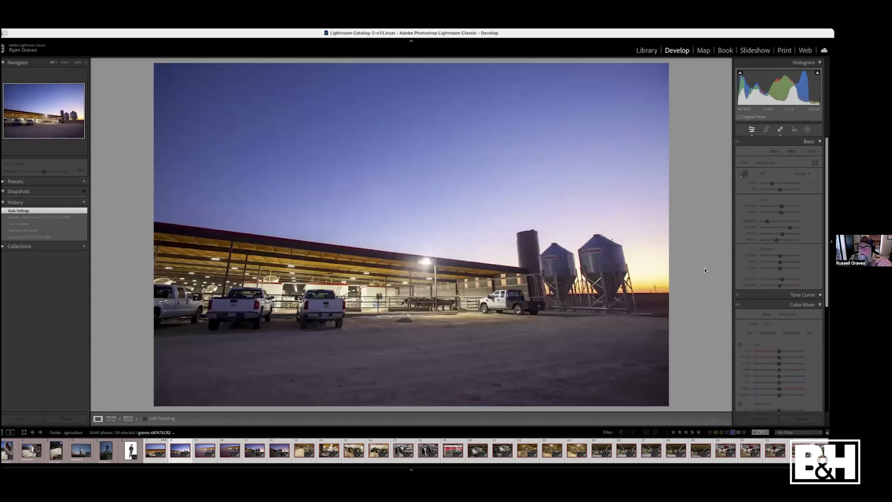
{"action": "key", "text": "Right"}
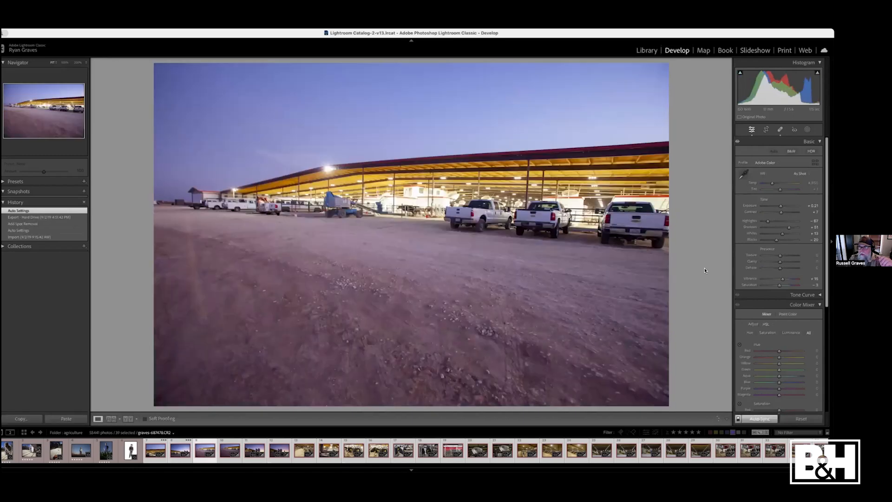
{"action": "key", "text": "Right"}
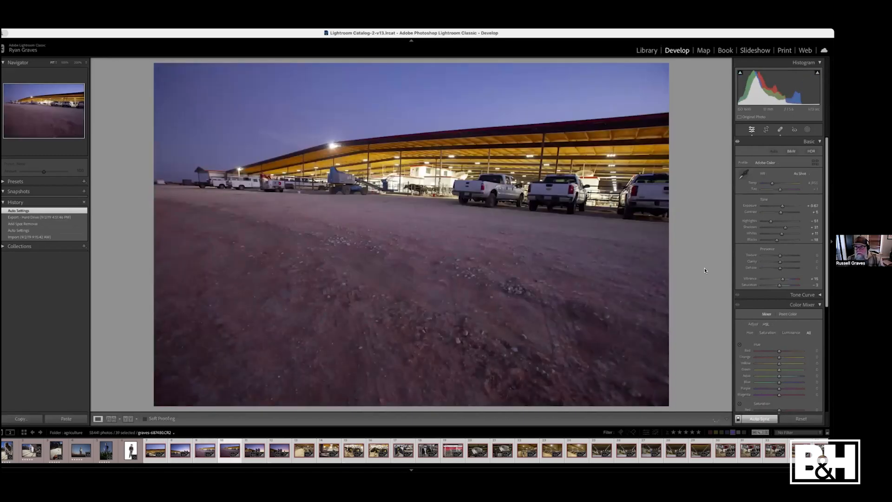
{"action": "key", "text": "Right"}
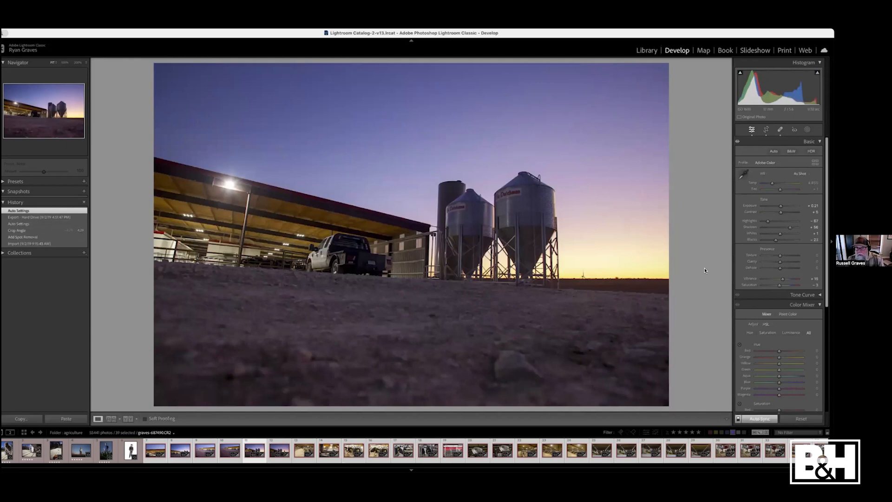
{"action": "key", "text": "Right"}
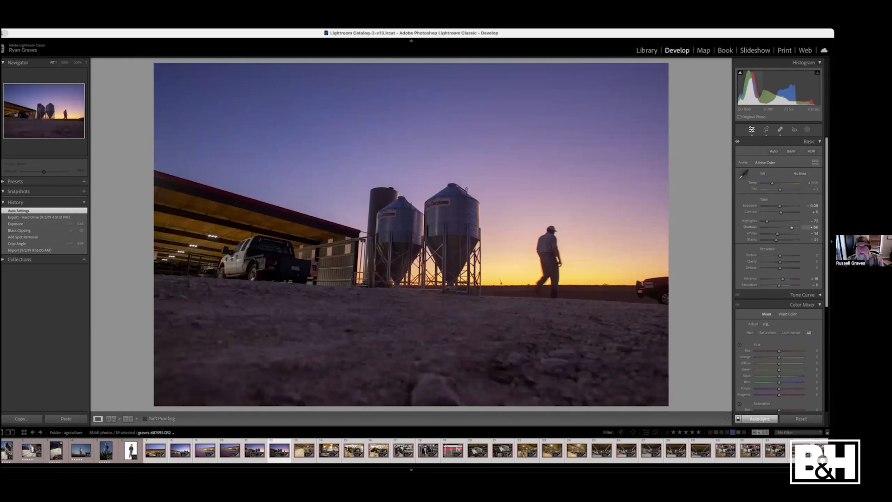
- Undo the photo changes back to barn photo 7 and the automatic adjustments, and switch to the slide presentation
{"action": "key", "text": "super+z"}
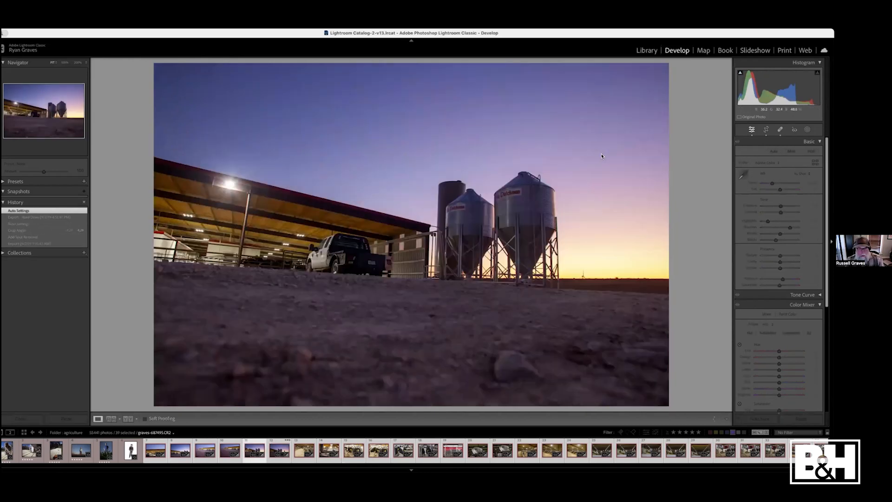
{"action": "key", "text": "super+z"}
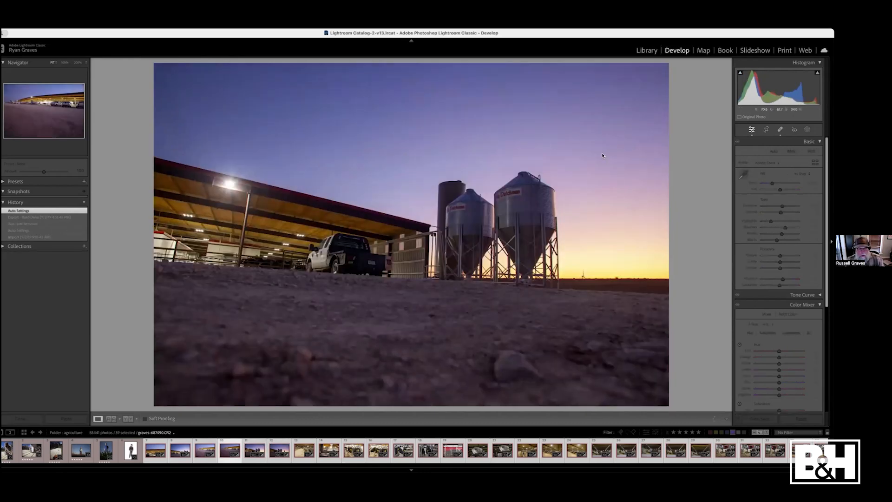
{"action": "key", "text": "super+z"}
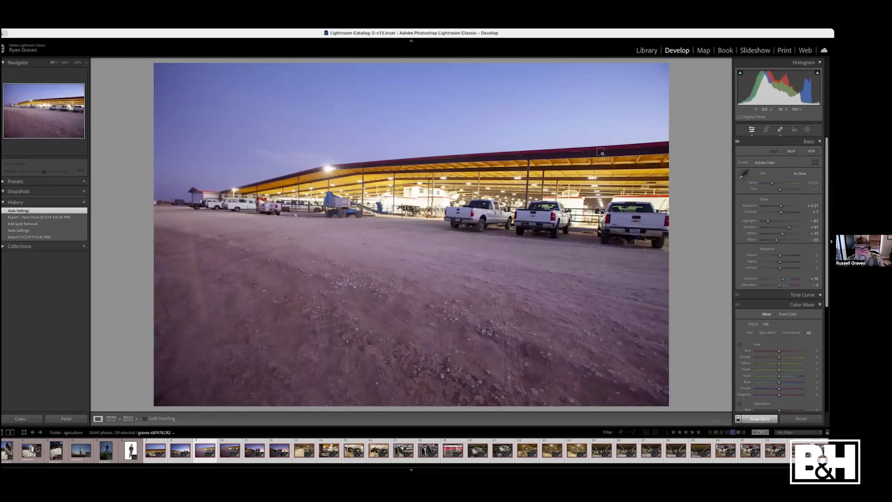
{"action": "key", "text": "super+z"}
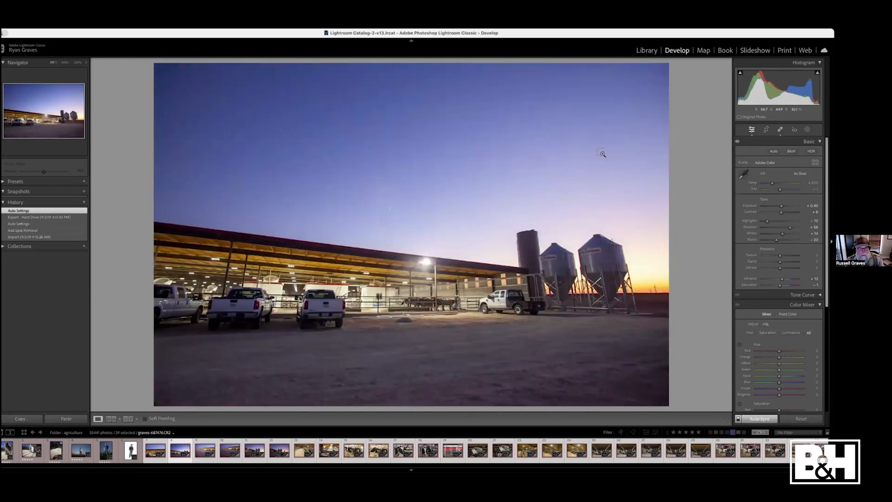
{"action": "key", "text": "super+z"}
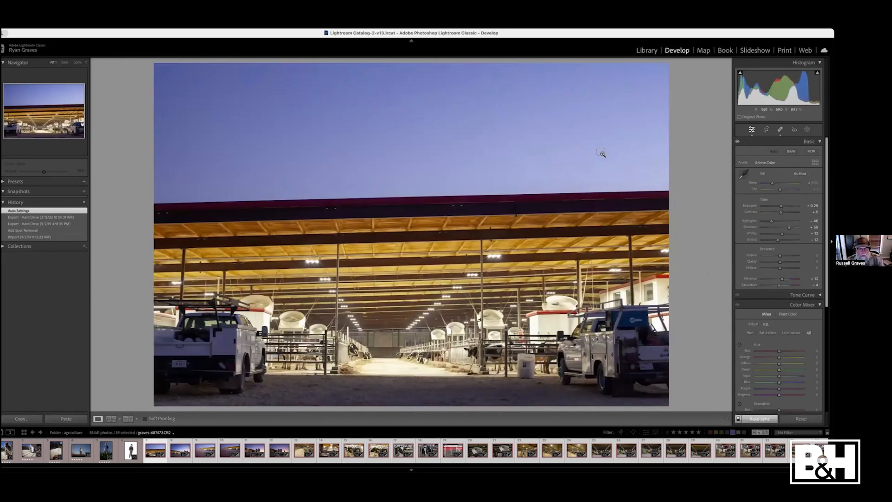
{"action": "key", "text": "super+z"}
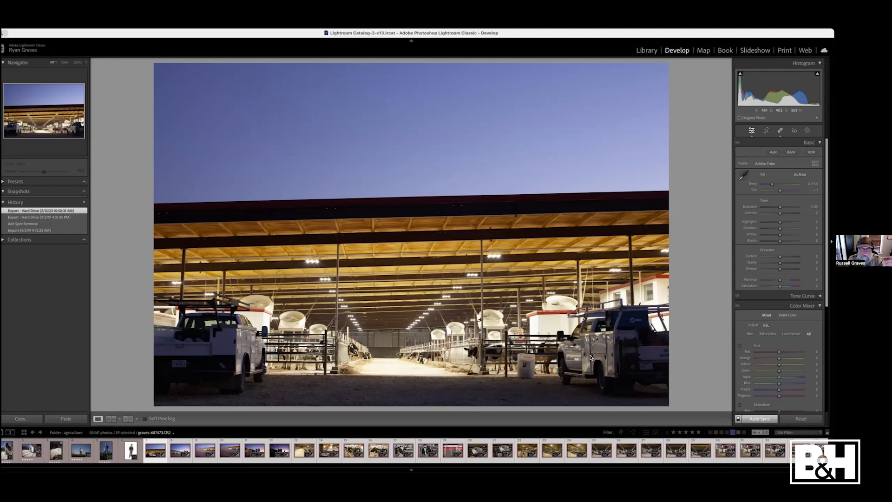
{"action": "key", "text": "super+Tab"}
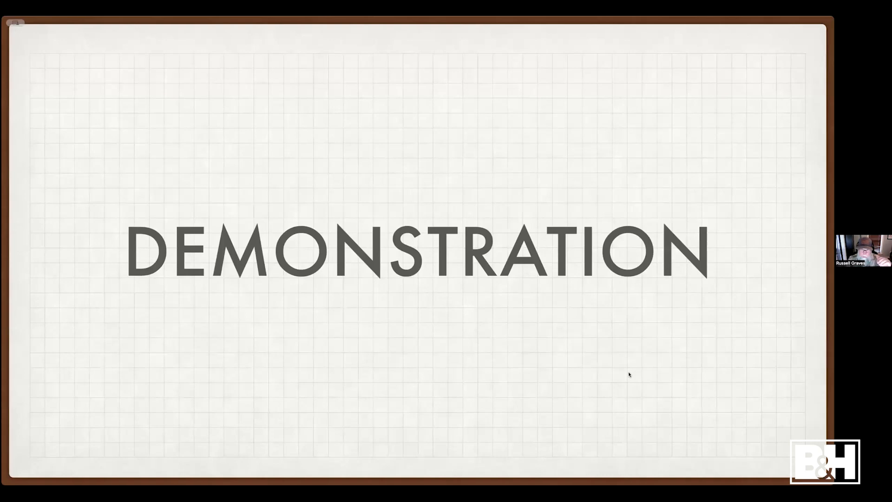
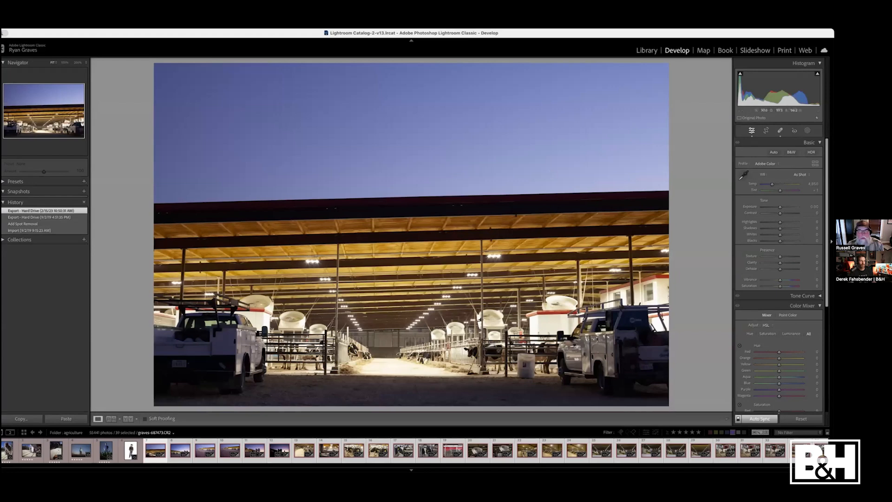
- Show the photos in the Library grid and examine the selected barn and cattle shots from photo 7 through 24
{"action": "left_click", "coordinate": [647, 50]}
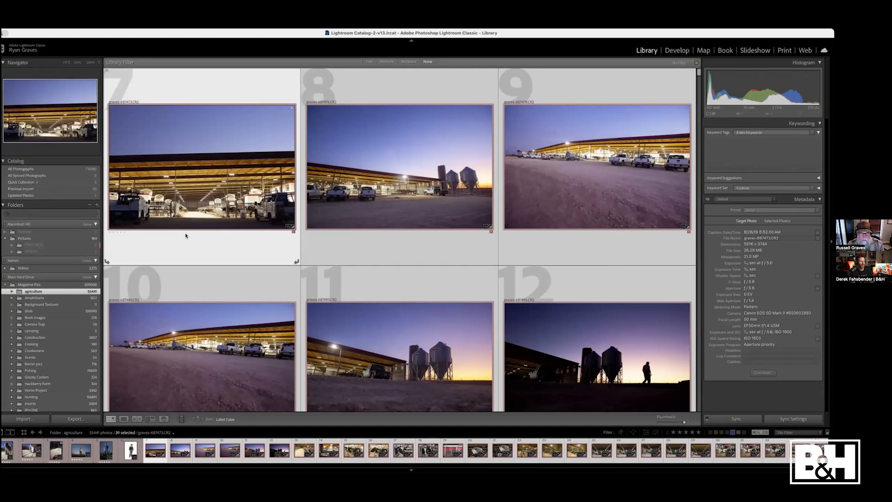
{"action": "scroll", "coordinate": [185, 236], "scroll_direction": "down", "scroll_amount": 6}
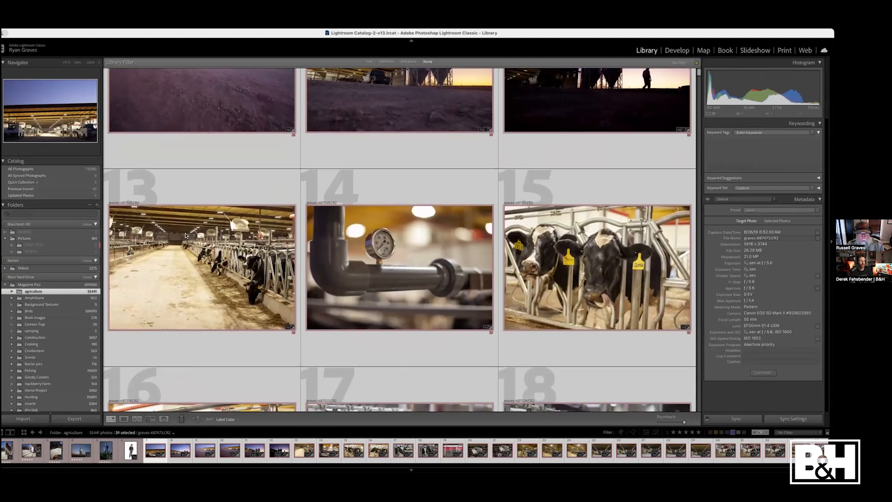
{"action": "scroll", "coordinate": [186, 236], "scroll_direction": "up", "scroll_amount": 3}
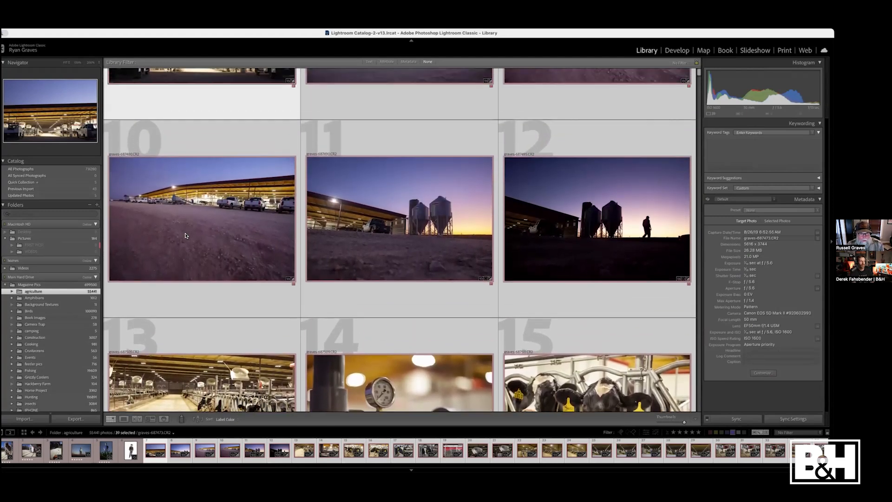
{"action": "scroll", "coordinate": [185, 235], "scroll_direction": "up", "scroll_amount": 3}
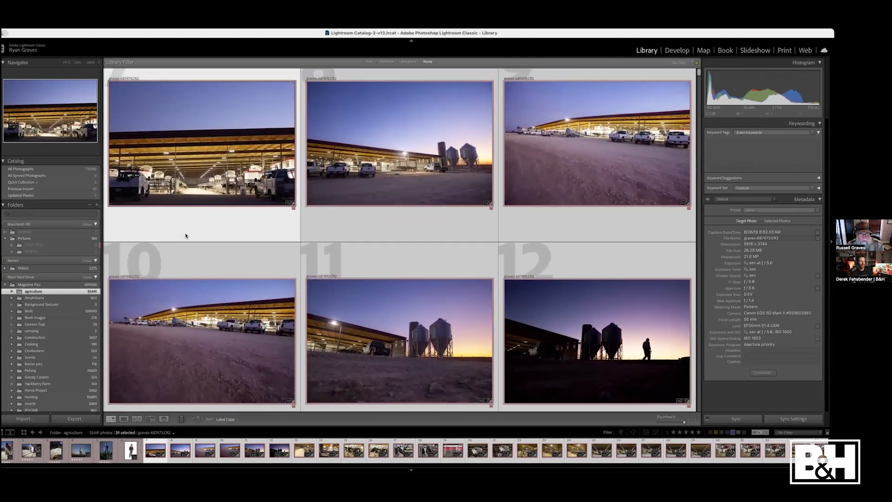
{"action": "scroll", "coordinate": [186, 236], "scroll_direction": "down", "scroll_amount": 6}
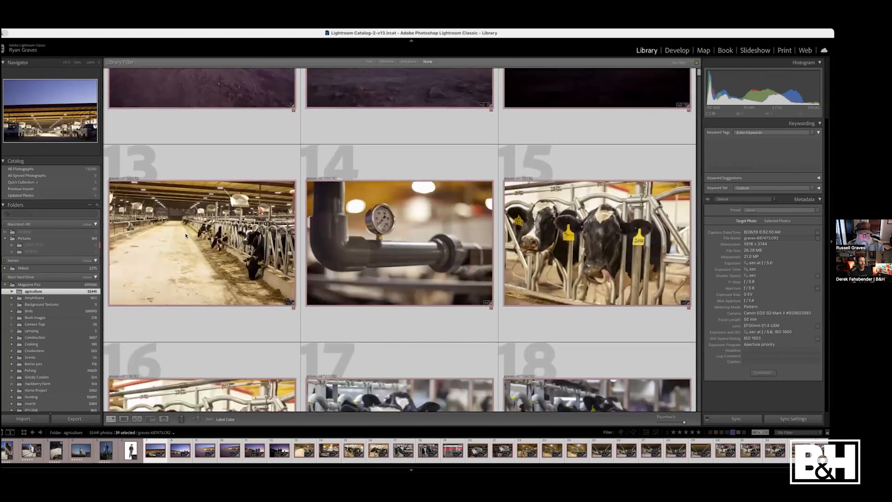
{"action": "scroll", "coordinate": [186, 235], "scroll_direction": "down", "scroll_amount": 5}
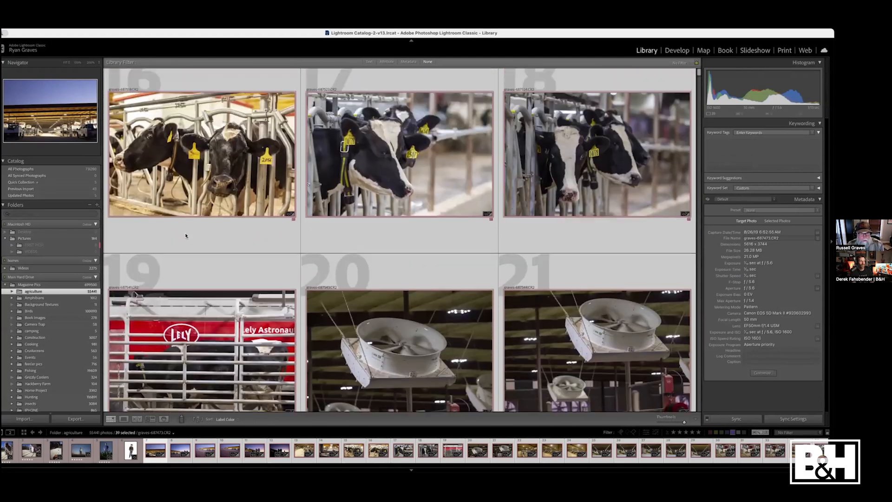
{"action": "scroll", "coordinate": [185, 236], "scroll_direction": "up", "scroll_amount": 2}
{"action": "scroll", "coordinate": [185, 235], "scroll_direction": "down", "scroll_amount": 8}
{"action": "scroll", "coordinate": [185, 235], "scroll_direction": "up", "scroll_amount": 2}
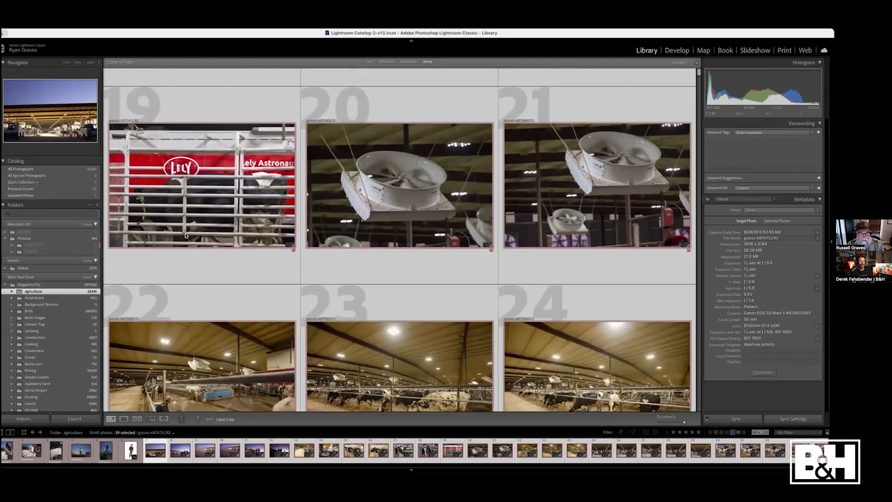
{"action": "scroll", "coordinate": [186, 235], "scroll_direction": "up", "scroll_amount": 12}
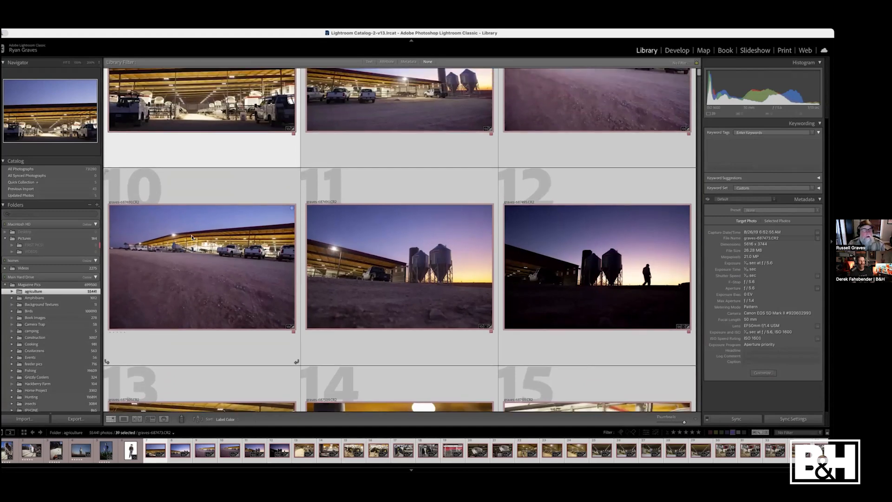
{"action": "scroll", "coordinate": [198, 230], "scroll_direction": "up", "scroll_amount": 4}
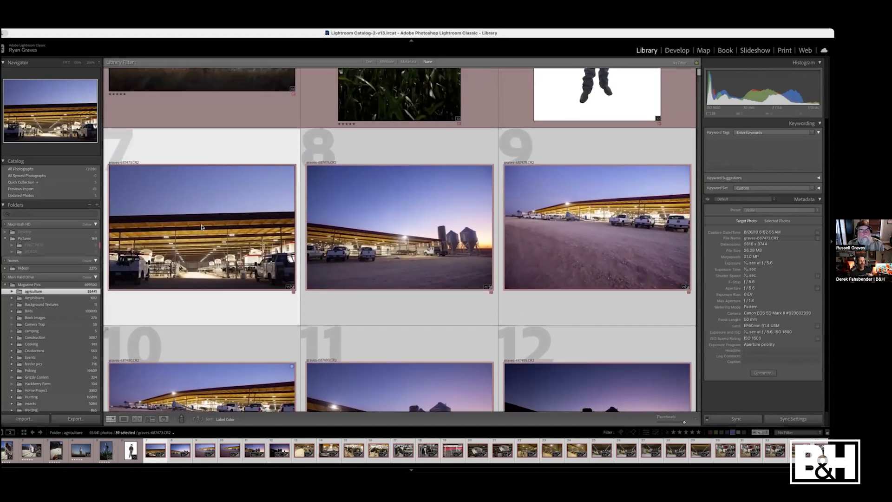
{"action": "scroll", "coordinate": [202, 227], "scroll_direction": "down", "scroll_amount": 1}
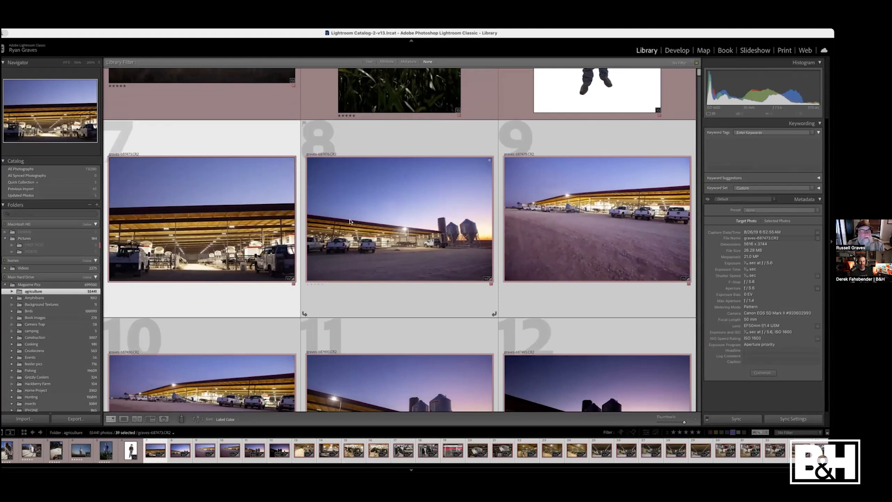
{"action": "scroll", "coordinate": [400, 217], "scroll_direction": "down", "scroll_amount": 1}
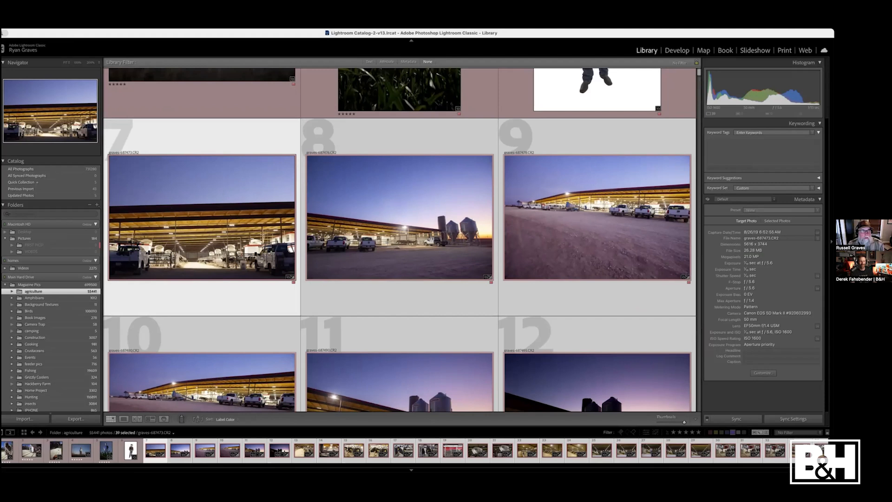
- Open the MyKeyworder plug-in for the selected photos, look at its keyword search, and close it without saving keywords
{"action": "left_click", "coordinate": [71, 23]}
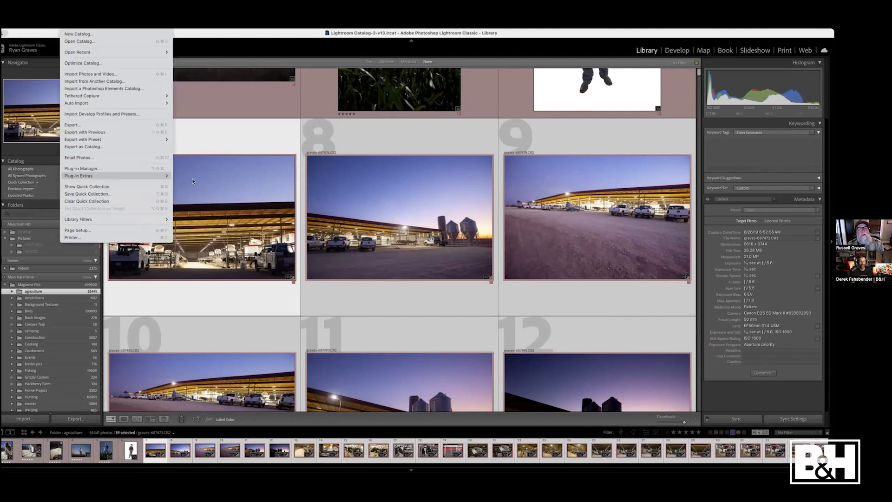
{"action": "left_click", "coordinate": [205, 228]}
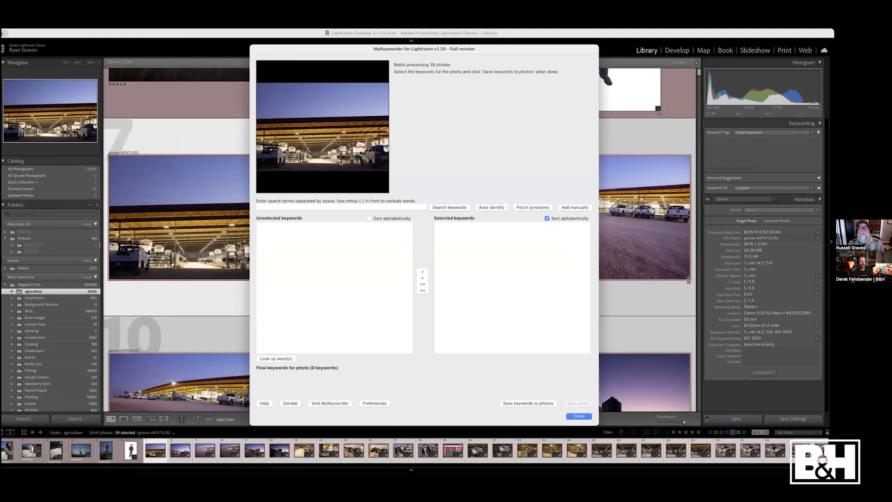
{"action": "left_click", "coordinate": [324, 206]}
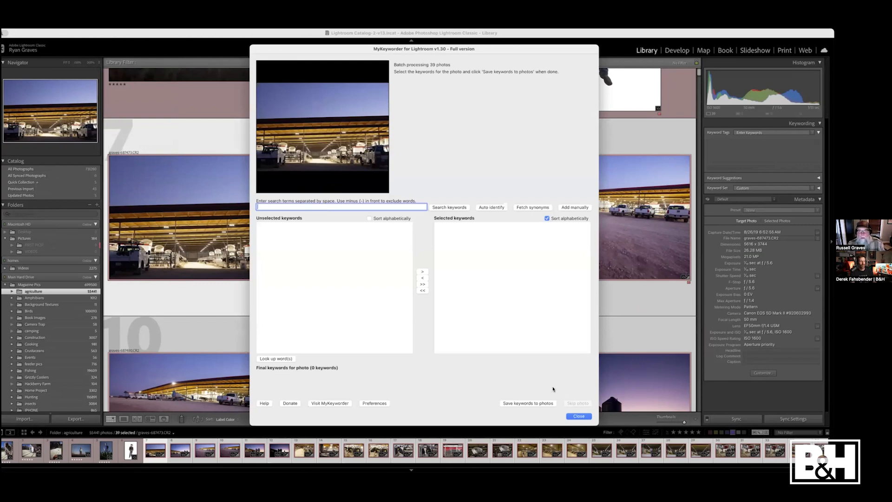
{"action": "left_click", "coordinate": [587, 417]}
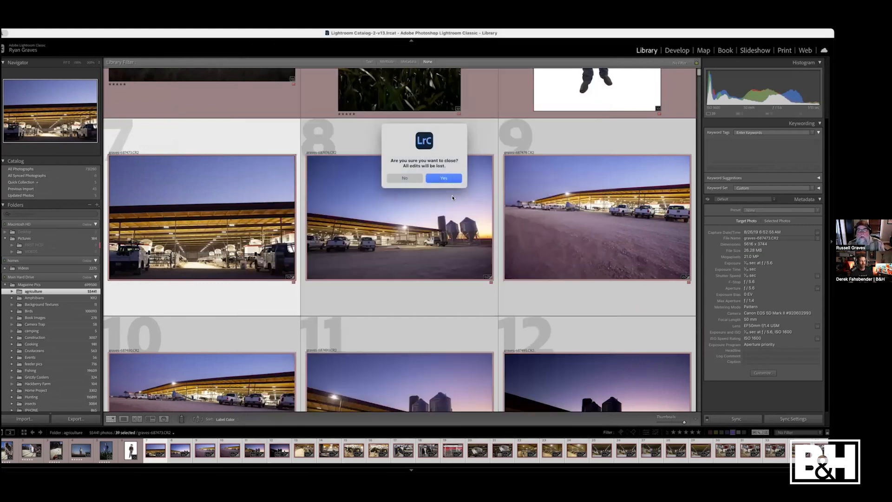
{"action": "left_click", "coordinate": [446, 178]}
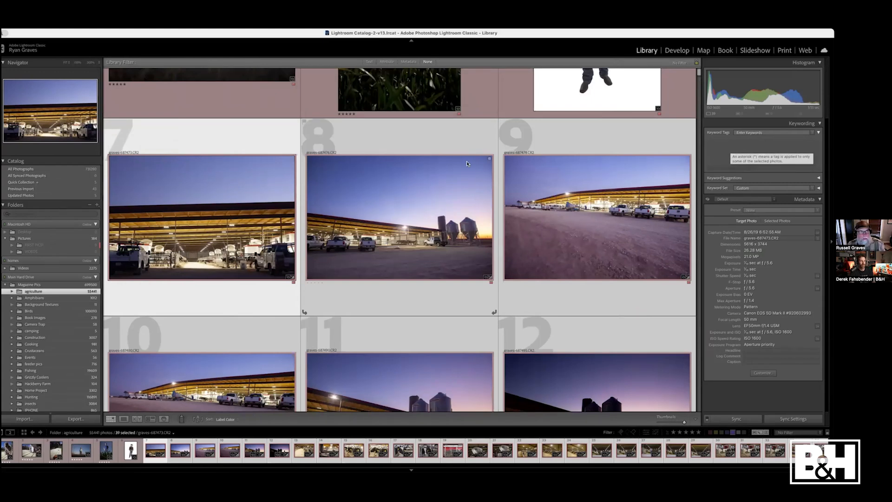
- Reopen the MyKeyworder plug-in for the selected photos and search its keywords for "dairy farm"
{"action": "left_click", "coordinate": [65, 32]}
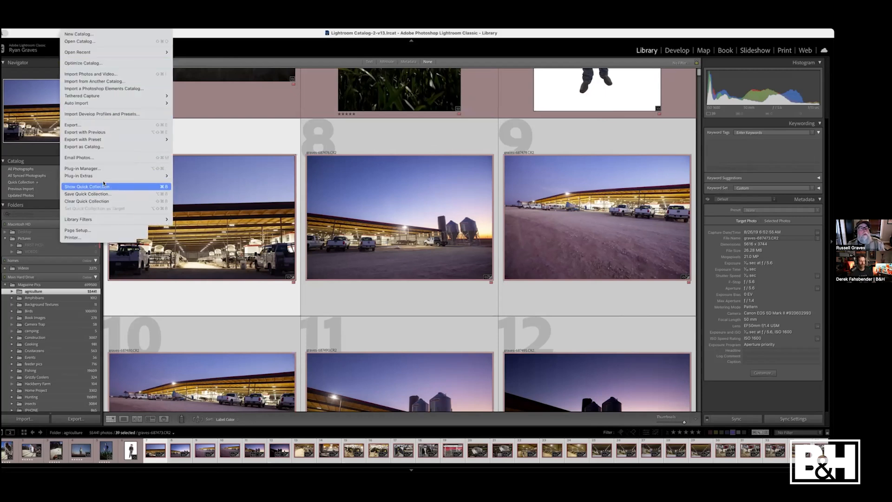
{"action": "left_click", "coordinate": [205, 223]}
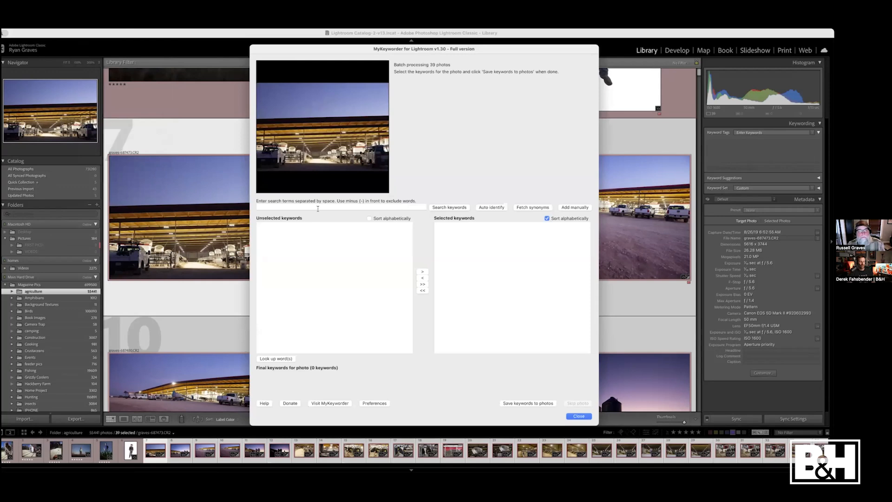
{"action": "left_click", "coordinate": [317, 208]}
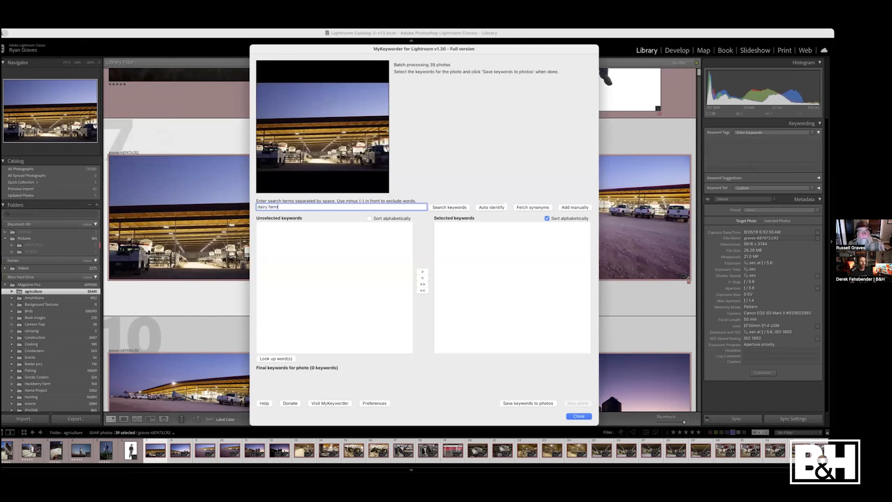
{"action": "left_click", "coordinate": [442, 208]}
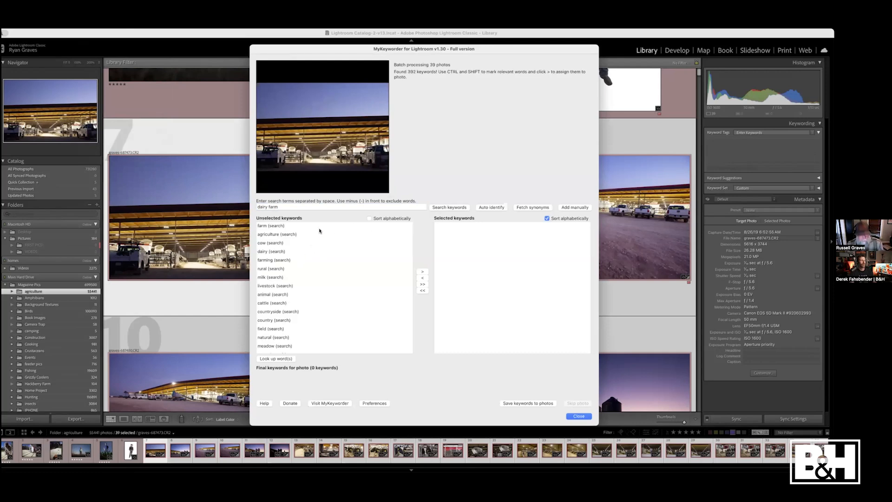
- Mark the suggested keywords farm, agriculture, cow, dairy, farming, rural, milk, livestock, animal and cattle
{"action": "left_click", "coordinate": [260, 227]}
{"action": "left_click", "coordinate": [263, 235], "text": "shift"}
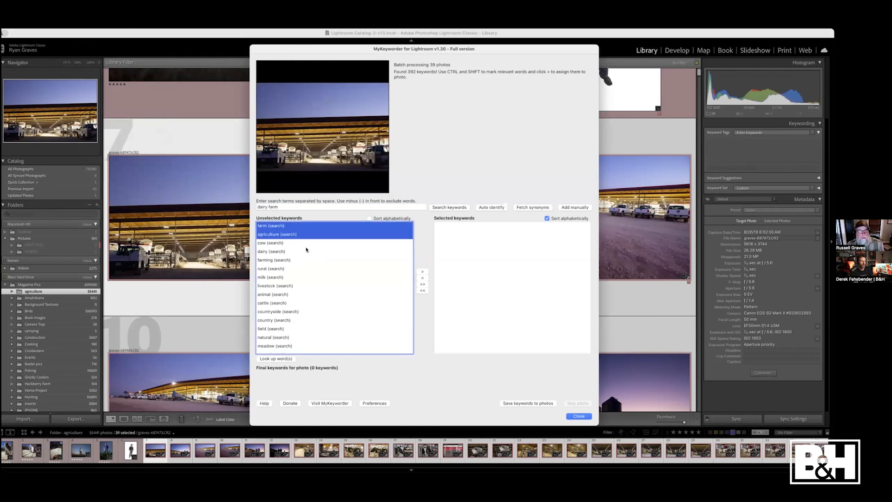
{"action": "scroll", "coordinate": [307, 250], "scroll_direction": "down", "scroll_amount": 2}
{"action": "left_click", "coordinate": [264, 233], "text": "shift"}
{"action": "left_click", "coordinate": [265, 241], "text": "shift"}
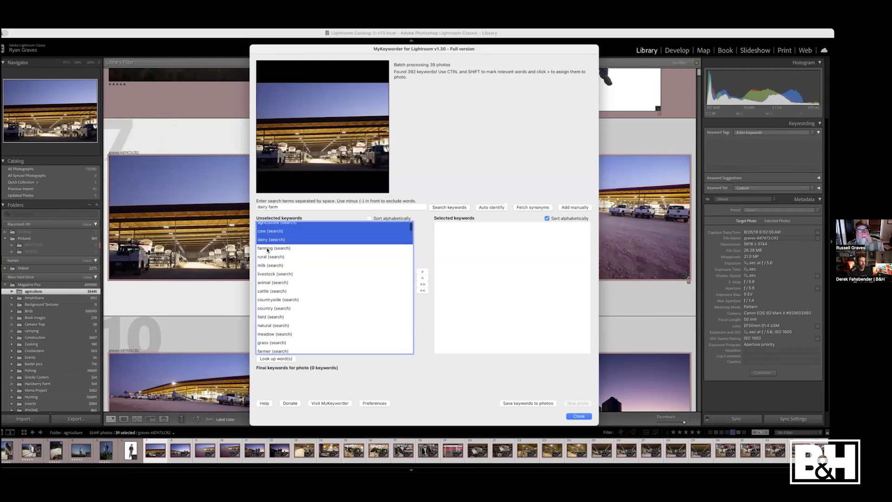
{"action": "left_click", "coordinate": [268, 249], "text": "shift"}
{"action": "left_click", "coordinate": [266, 257], "text": "shift"}
{"action": "left_click", "coordinate": [267, 265], "text": "shift"}
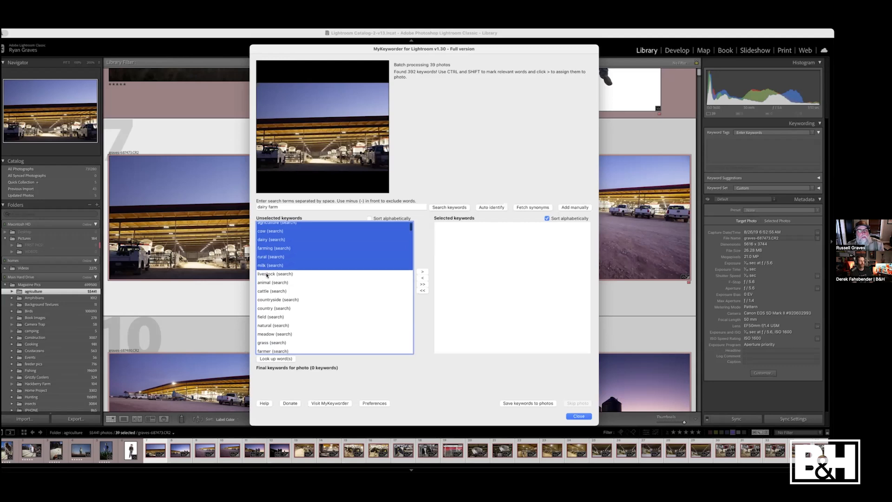
{"action": "left_click", "coordinate": [267, 275], "text": "shift"}
{"action": "scroll", "coordinate": [264, 268], "scroll_direction": "down", "scroll_amount": 3}
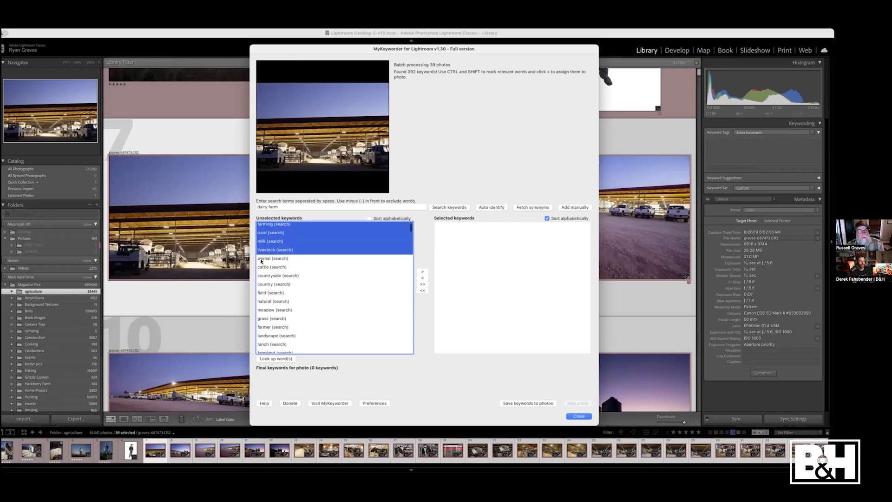
{"action": "left_click", "coordinate": [262, 259], "text": "shift"}
{"action": "left_click", "coordinate": [268, 267], "text": "shift"}
{"action": "scroll", "coordinate": [279, 276], "scroll_direction": "up", "scroll_amount": 1}
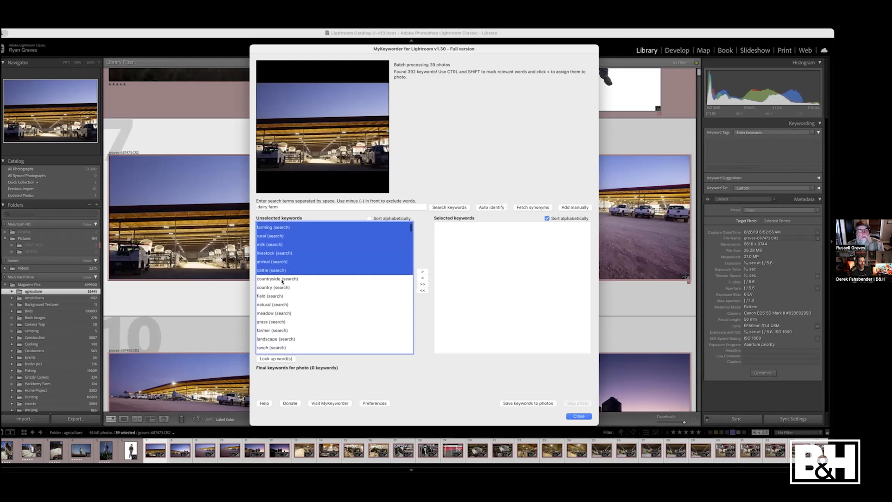
- Mark the keyword barn as well and assign all the marked keywords to the selected keywords list
{"action": "scroll", "coordinate": [282, 281], "scroll_direction": "down", "scroll_amount": 3}
{"action": "scroll", "coordinate": [301, 277], "scroll_direction": "down", "scroll_amount": 1}
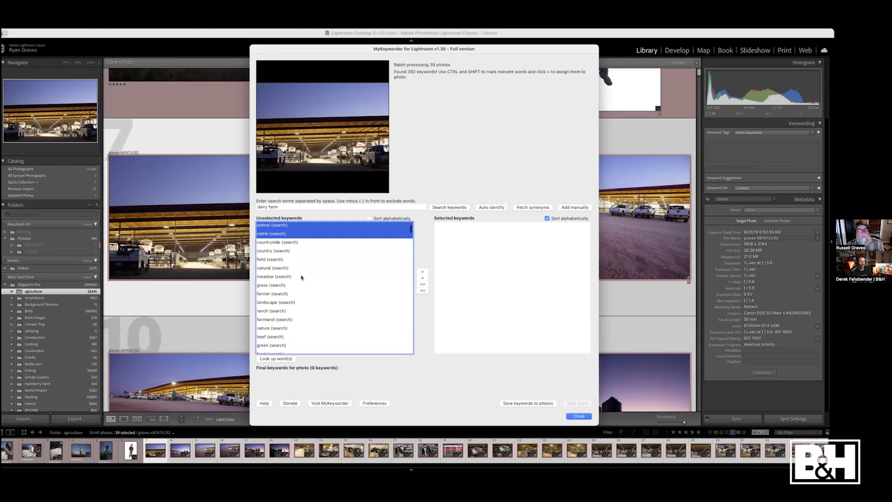
{"action": "scroll", "coordinate": [298, 277], "scroll_direction": "down", "scroll_amount": 3}
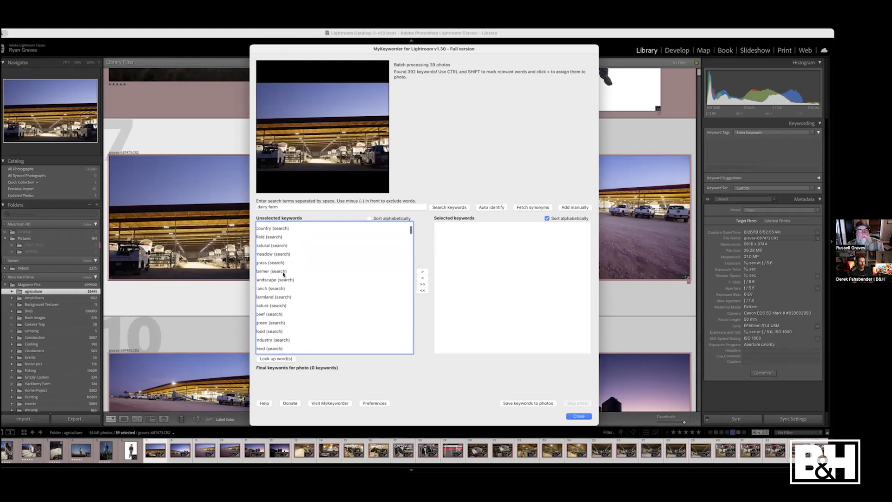
{"action": "scroll", "coordinate": [284, 275], "scroll_direction": "down", "scroll_amount": 2}
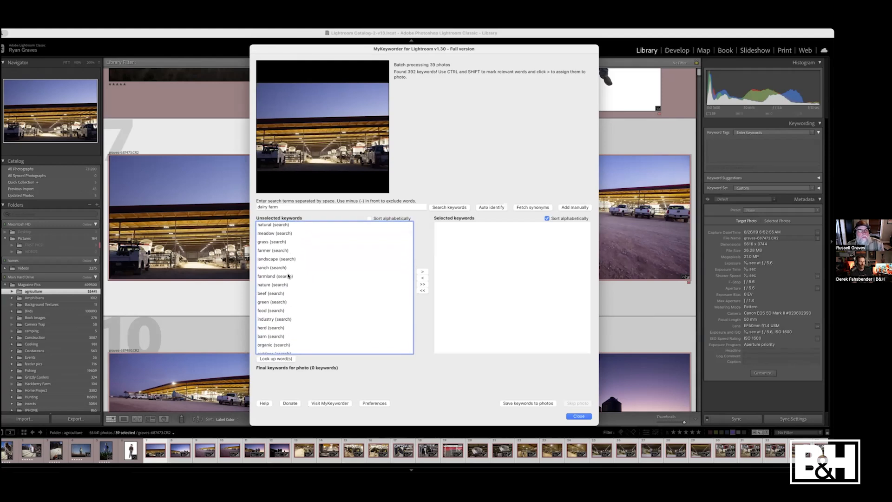
{"action": "scroll", "coordinate": [282, 285], "scroll_direction": "down", "scroll_amount": 5}
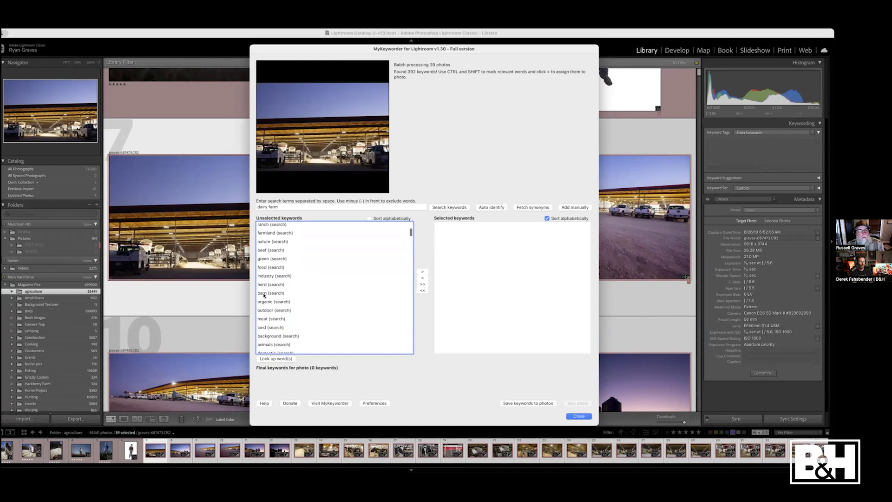
{"action": "left_click", "coordinate": [263, 294]}
{"action": "scroll", "coordinate": [397, 266], "scroll_direction": "up", "scroll_amount": 2}
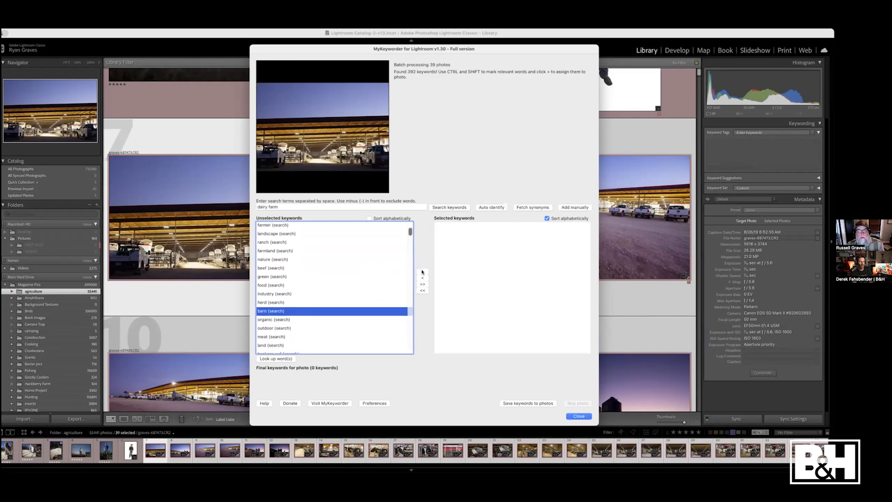
{"action": "left_click", "coordinate": [423, 272]}
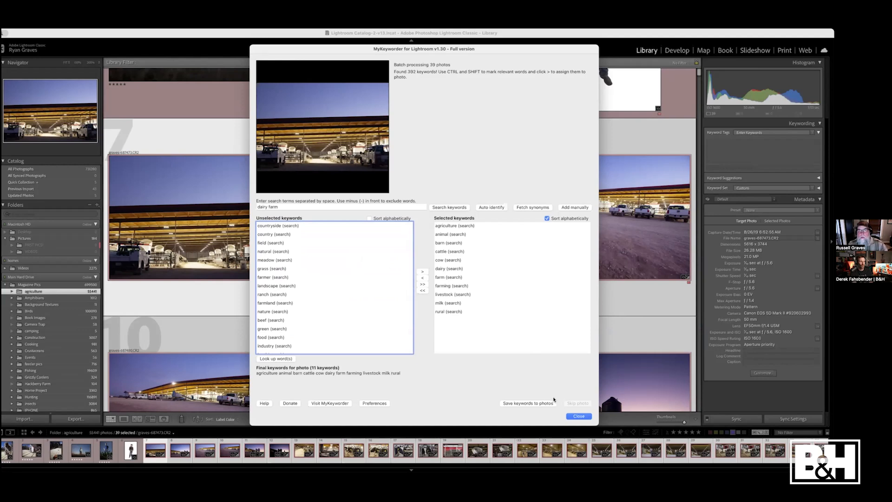
- Save the keywords to the selected photos and check the keyword tags on individual barn photos 9, 11 and 10
{"action": "left_click", "coordinate": [535, 404]}
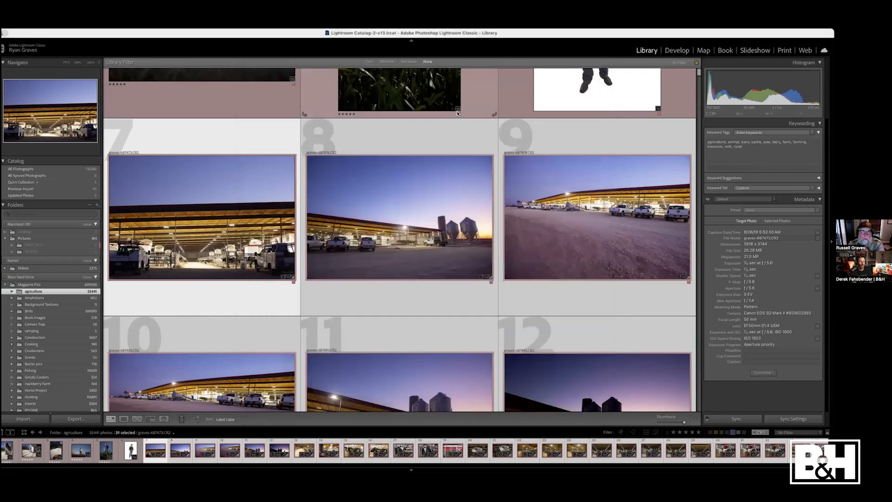
{"action": "left_click", "coordinate": [616, 142]}
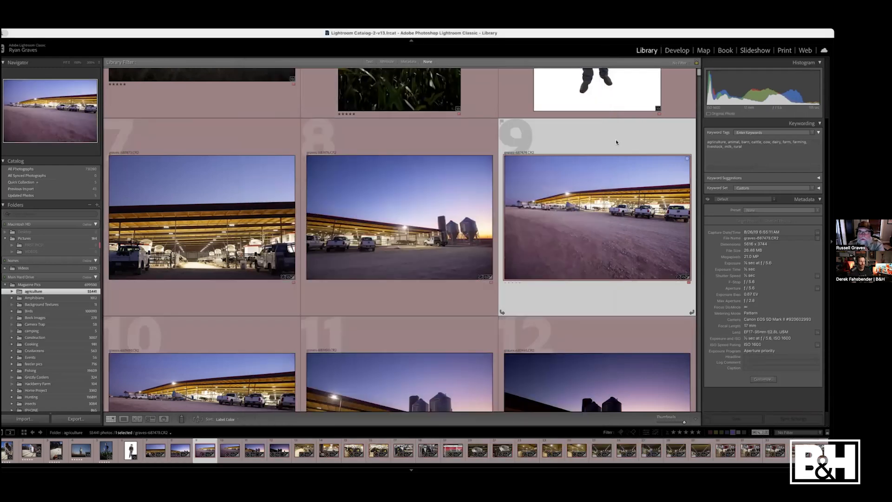
{"action": "key", "text": "Left"}
{"action": "key", "text": "Down"}
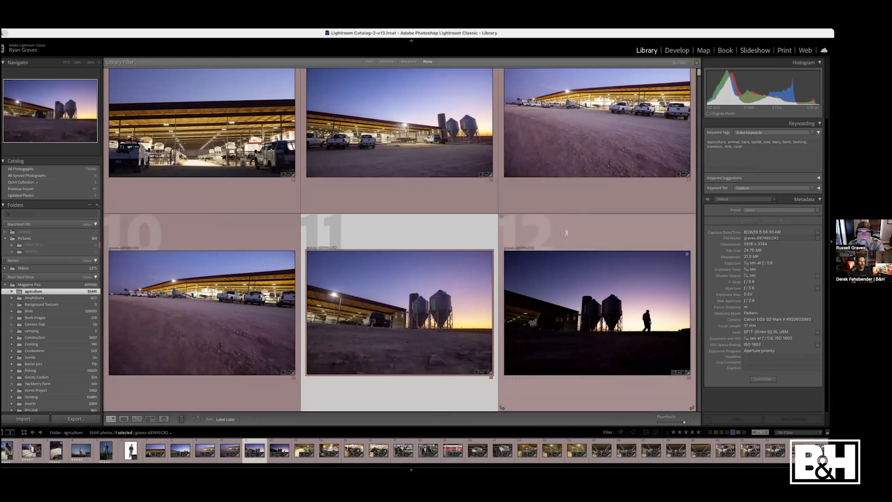
{"action": "left_click", "coordinate": [160, 221]}
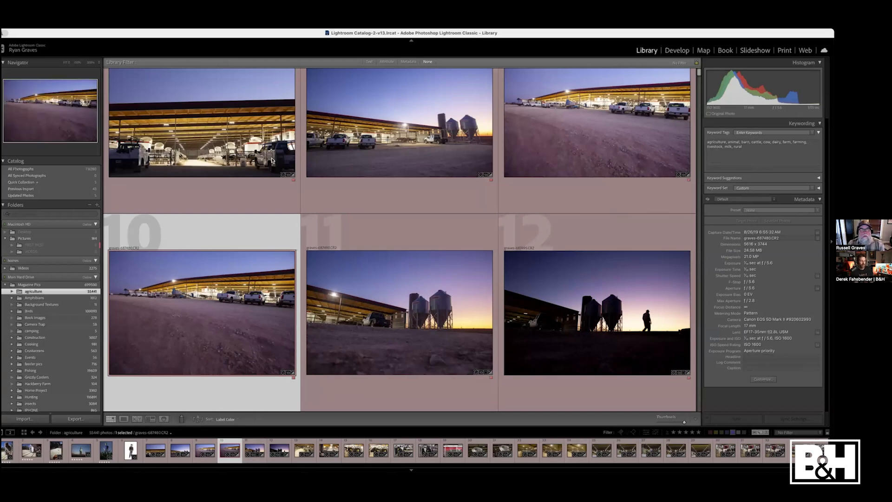
- Examine the photos one by one in Loupe view, from photo 1 to the cow under the red brush, comparing their keyword tags, and return to the grid
{"action": "scroll", "coordinate": [272, 161], "scroll_direction": "up", "scroll_amount": 3}
{"action": "scroll", "coordinate": [273, 160], "scroll_direction": "up", "scroll_amount": 3}
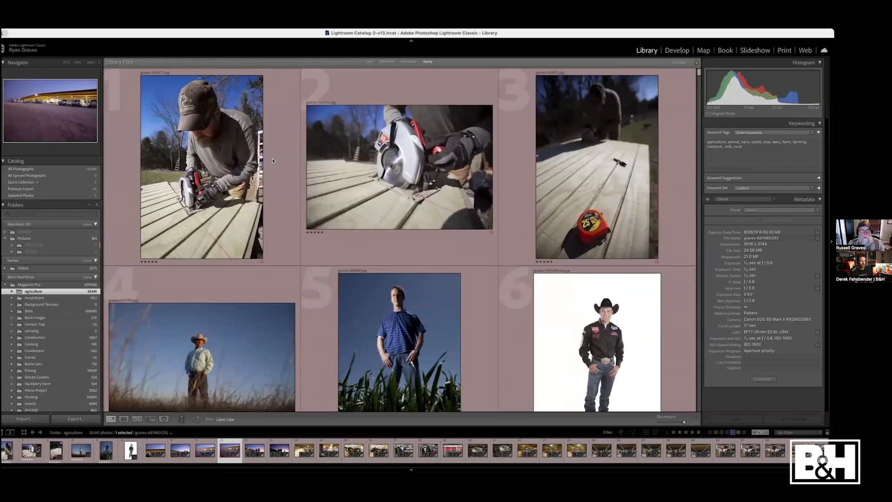
{"action": "double_click", "coordinate": [234, 155]}
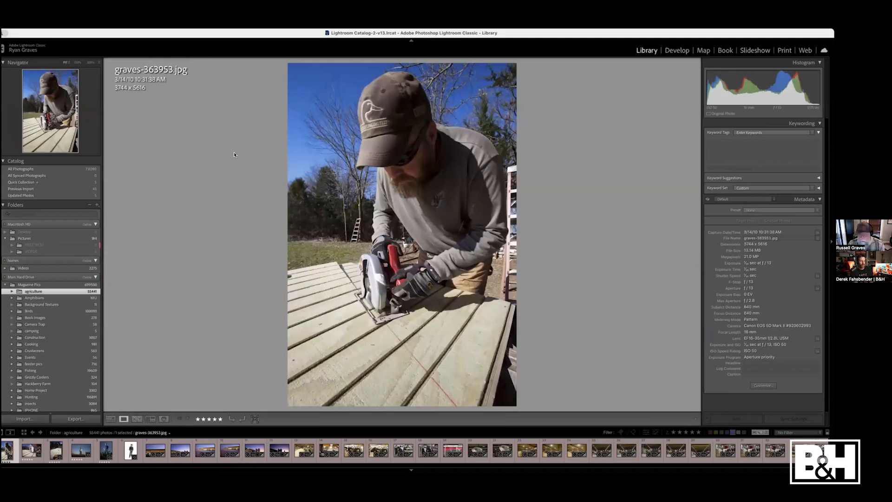
{"action": "key", "text": "Right"}
{"action": "key", "text": "Right"}
{"action": "key", "text": "Right"}
{"action": "key", "text": "Right"}
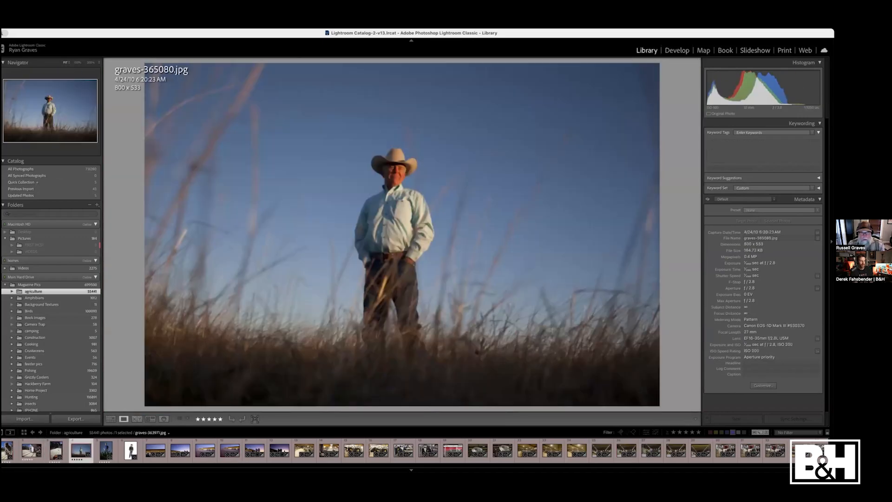
{"action": "key", "text": "Right"}
{"action": "key", "text": "Right"}
{"action": "key", "text": "Right"}
{"action": "key", "text": "Right"}
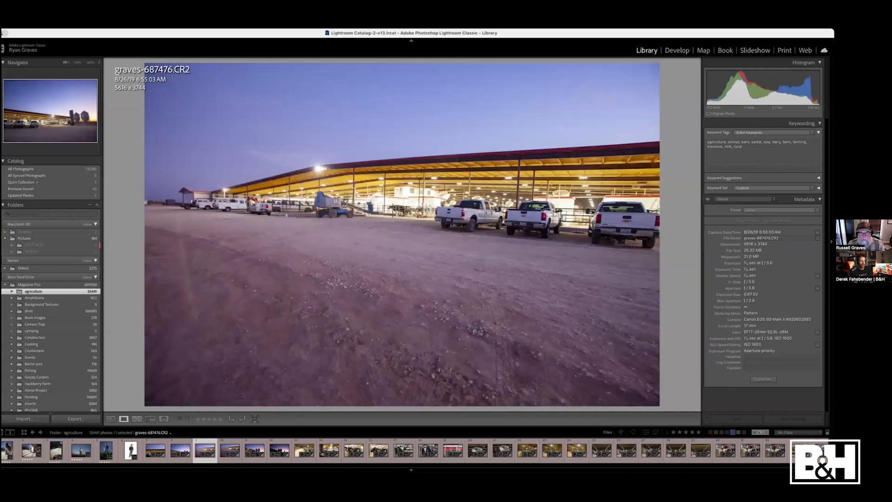
{"action": "key", "text": "Right"}
{"action": "key", "text": "Right"}
{"action": "key", "text": "Right"}
{"action": "key", "text": "Right"}
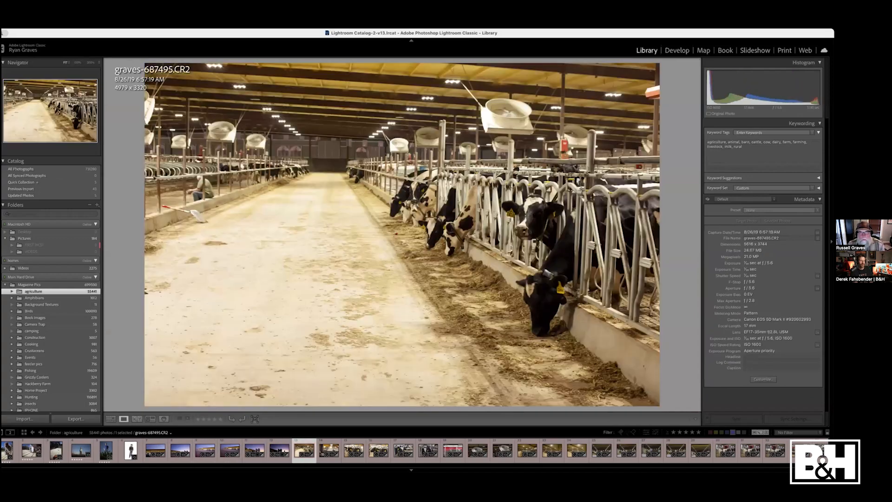
{"action": "key", "text": "Right"}
{"action": "key", "text": "Right"}
{"action": "key", "text": "Right"}
{"action": "key", "text": "Right"}
{"action": "key", "text": "Right"}
{"action": "key", "text": "Right"}
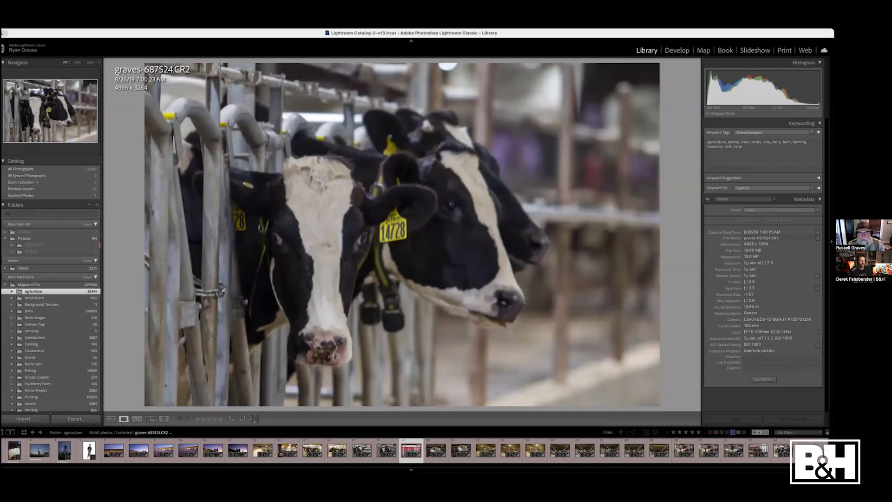
{"action": "key", "text": "Right"}
{"action": "key", "text": "Right"}
{"action": "key", "text": "Right"}
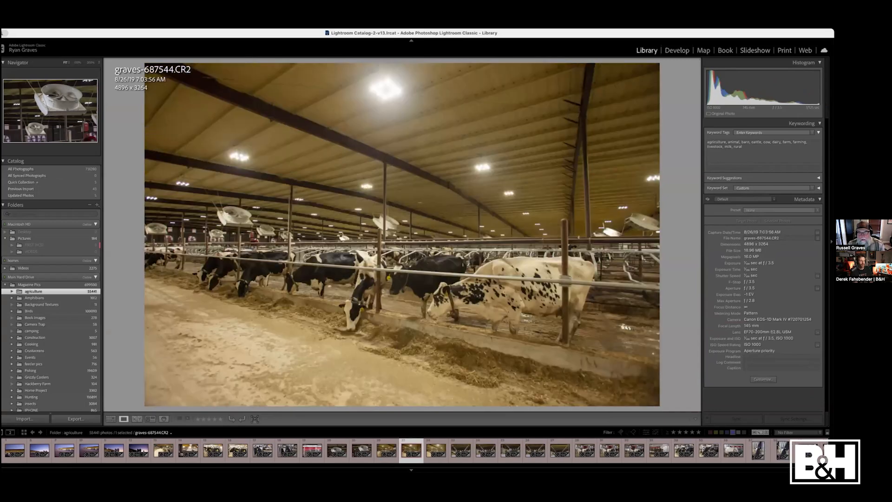
{"action": "key", "text": "Right"}
{"action": "key", "text": "Right"}
{"action": "key", "text": "Right"}
{"action": "key", "text": "Right"}
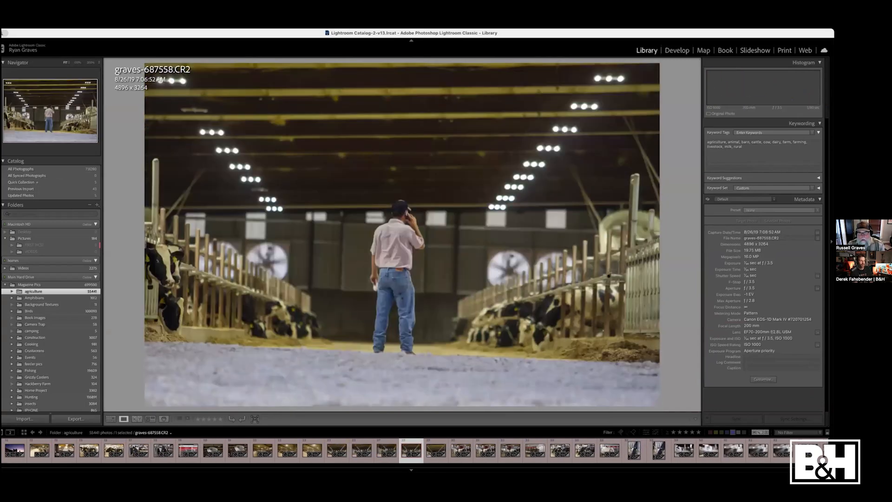
{"action": "key", "text": "Right"}
{"action": "key", "text": "Right"}
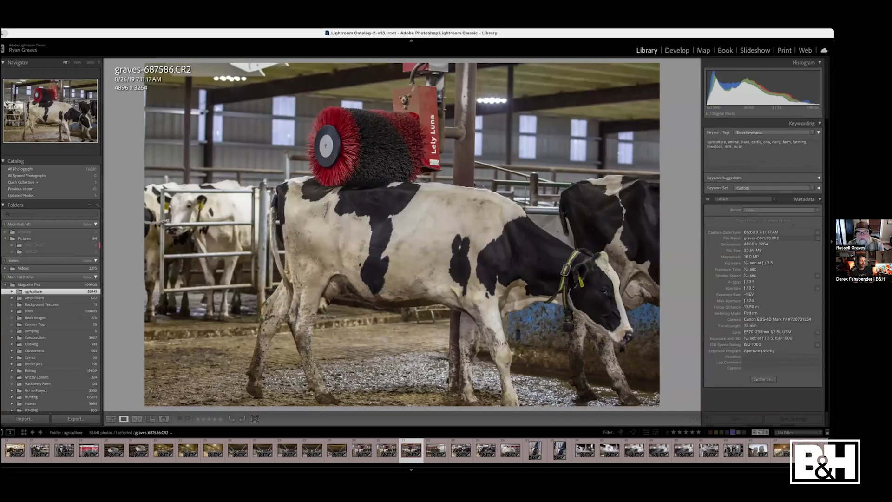
{"action": "key", "text": "g"}
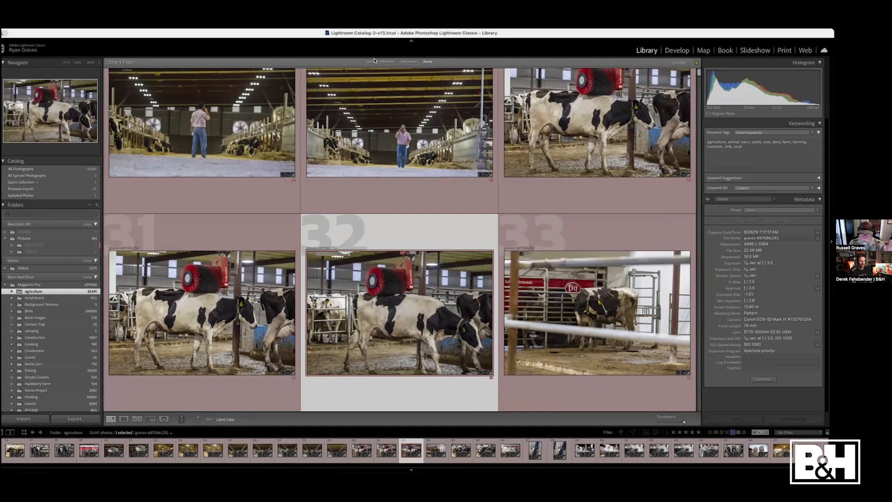
{"action": "double_click", "coordinate": [418, 287]}
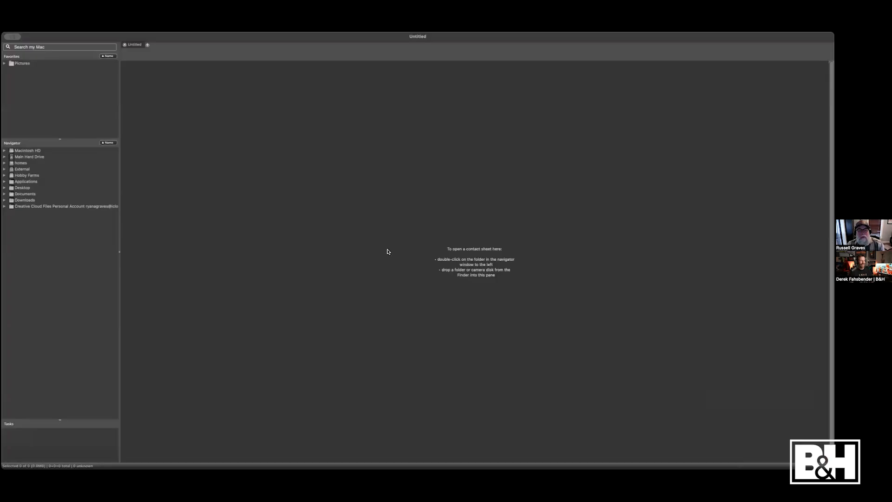
- Switch to Photo Mechanic, expand Main Hard Drive, Magazine Pics and agriculture in the folder tree, and select the Dairy Farm folder
{"action": "key", "text": "super+Tab"}
{"action": "left_click", "coordinate": [5, 157]}
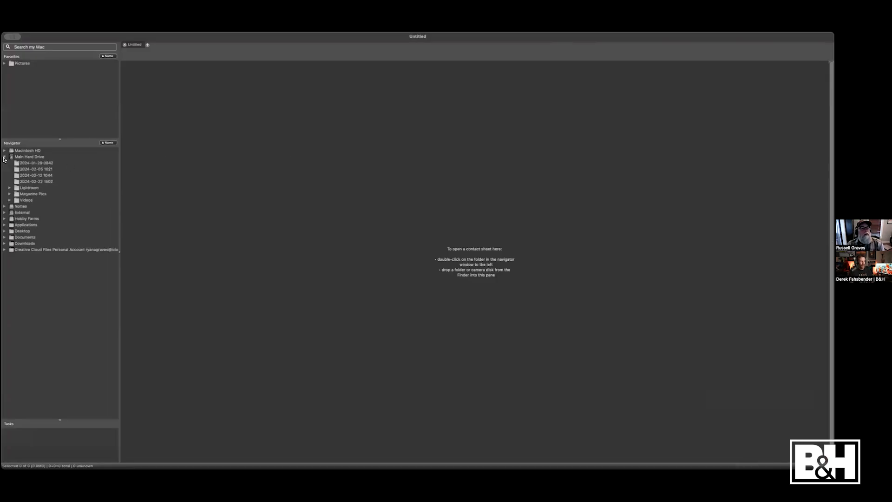
{"action": "left_click", "coordinate": [10, 194]}
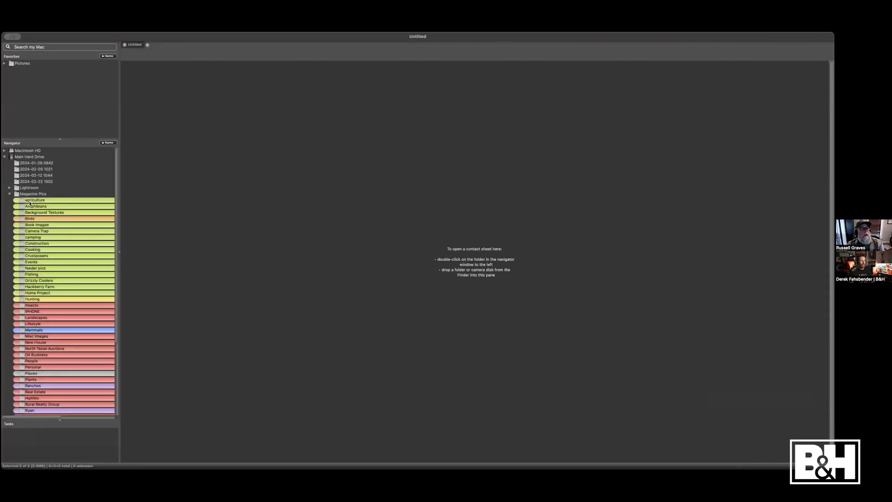
{"action": "left_click", "coordinate": [39, 201]}
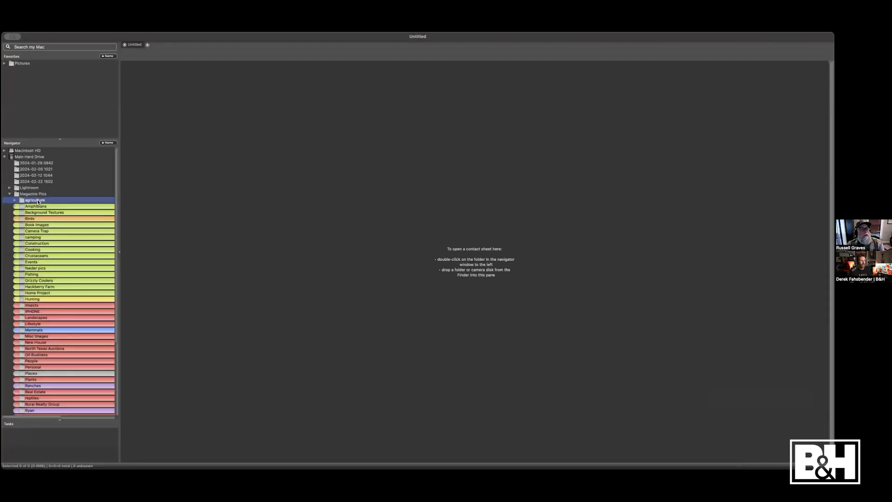
{"action": "left_click", "coordinate": [15, 200]}
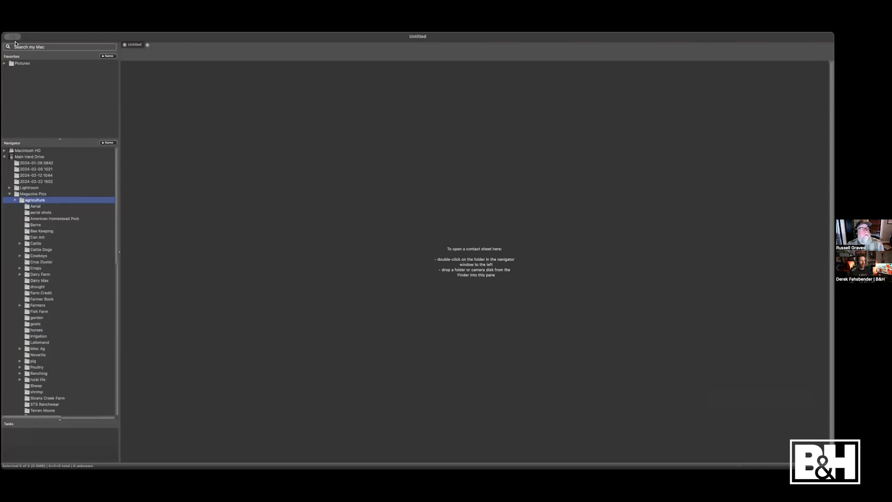
{"action": "left_click", "coordinate": [37, 275]}
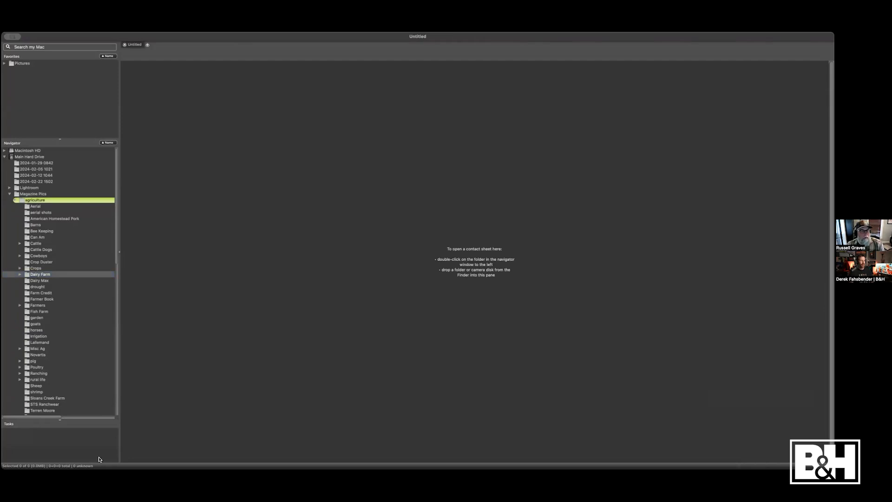
- Open the Dairy Farm folder as a contact sheet and look through its thumbnails from the first photo to graves-541175.CR2
{"action": "left_click", "coordinate": [40, 274]}
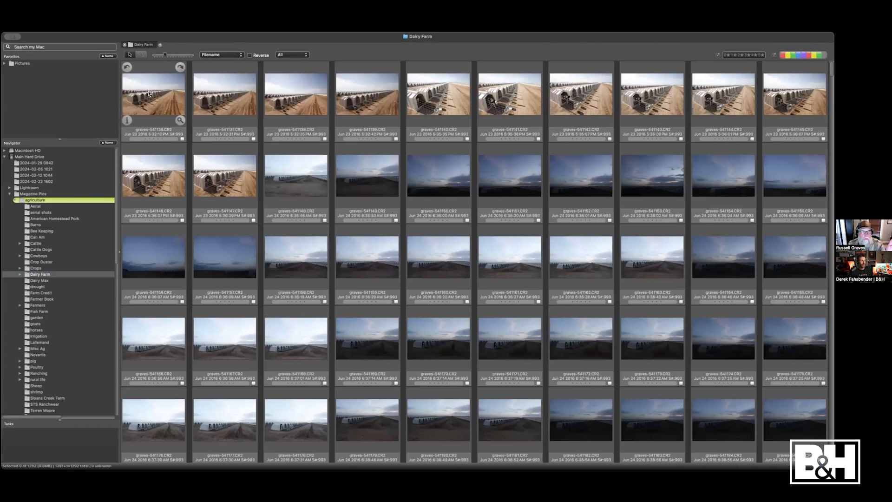
{"action": "left_click", "coordinate": [152, 94]}
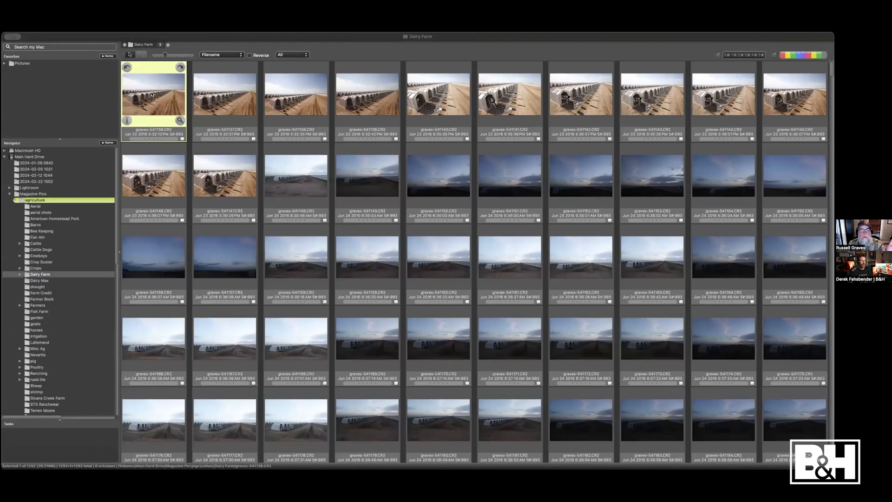
{"action": "key", "text": "Right"}
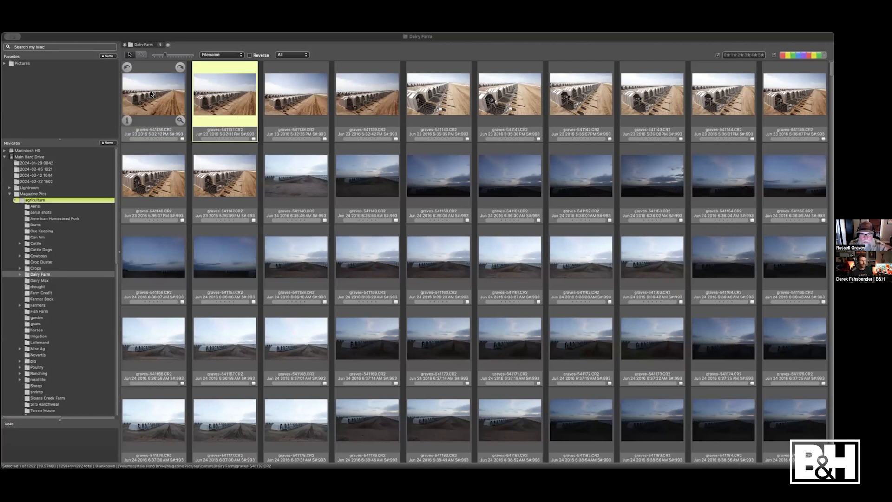
{"action": "key", "text": "Right"}
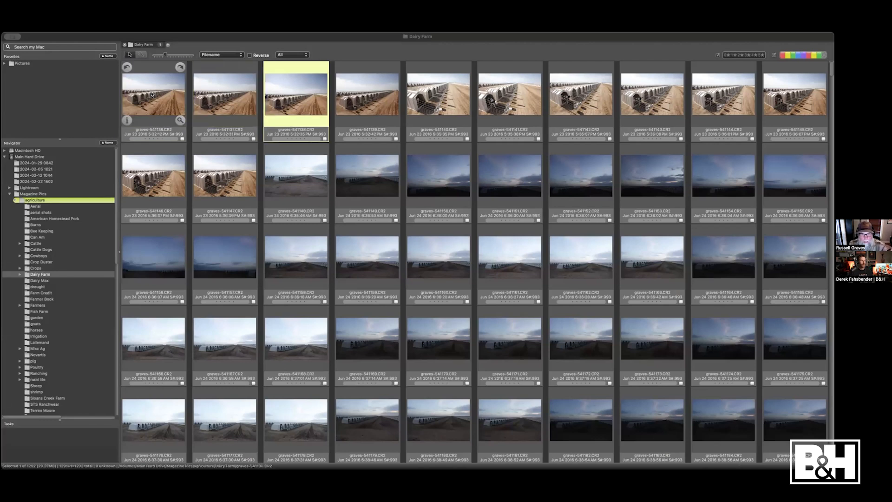
{"action": "key", "text": "Right"}
{"action": "key", "text": "Right"}
{"action": "key", "text": "Right"}
{"action": "key", "text": "Right"}
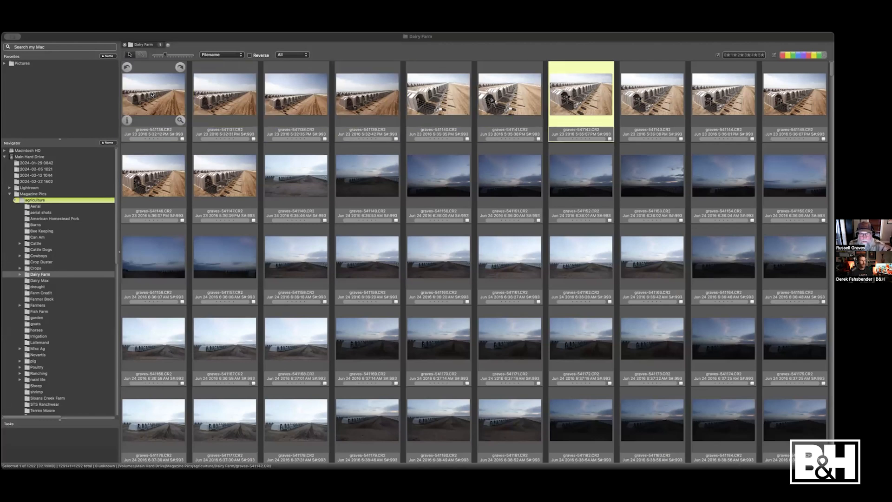
{"action": "key", "text": "Right"}
{"action": "key", "text": "Right"}
{"action": "key", "text": "Right"}
{"action": "key", "text": "Right"}
{"action": "key", "text": "Right"}
{"action": "key", "text": "Right"}
{"action": "key", "text": "Right"}
{"action": "key", "text": "Right"}
{"action": "key", "text": "Right"}
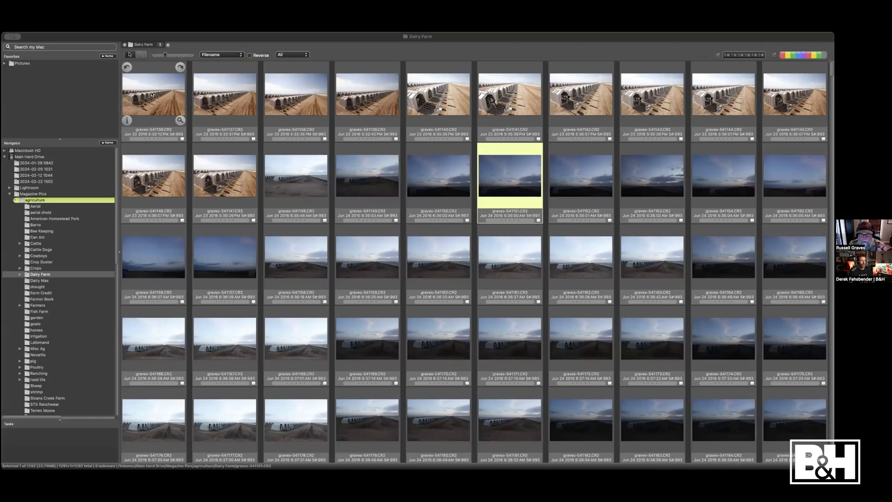
{"action": "key", "text": "Right"}
{"action": "key", "text": "Right"}
{"action": "key", "text": "Right"}
{"action": "key", "text": "Right"}
{"action": "key", "text": "Right"}
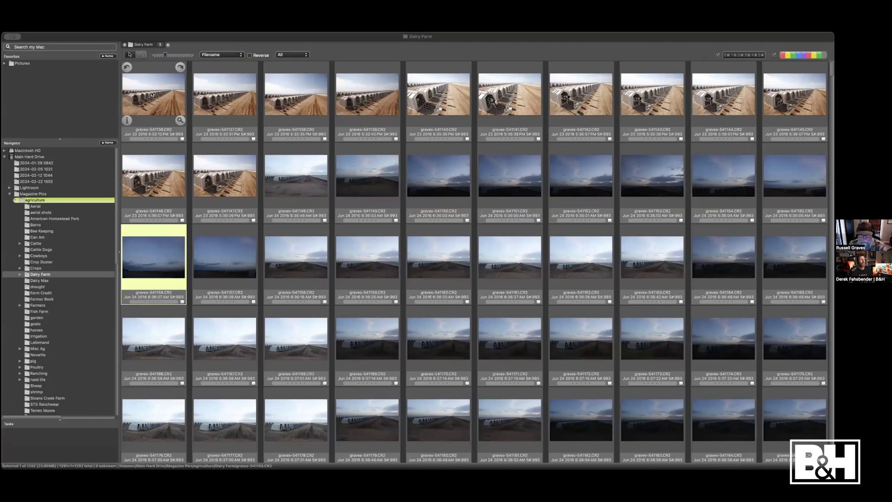
{"action": "key", "text": "Right"}
{"action": "key", "text": "Right"}
{"action": "key", "text": "Right"}
{"action": "key", "text": "Right"}
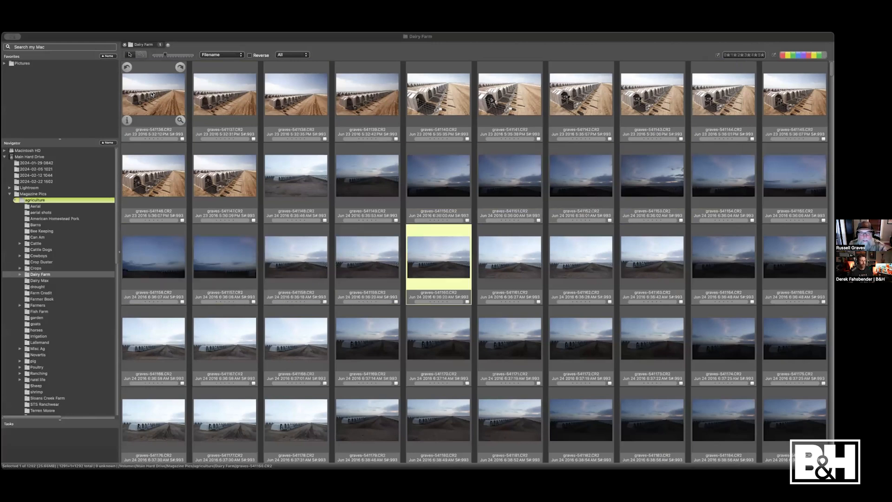
{"action": "key", "text": "Right"}
{"action": "key", "text": "Right"}
{"action": "key", "text": "Right"}
{"action": "key", "text": "Right"}
{"action": "key", "text": "Right"}
{"action": "key", "text": "Right"}
{"action": "key", "text": "Right"}
{"action": "key", "text": "Right"}
{"action": "key", "text": "Right"}
{"action": "key", "text": "Right"}
{"action": "key", "text": "Right"}
{"action": "key", "text": "Right"}
{"action": "key", "text": "Right"}
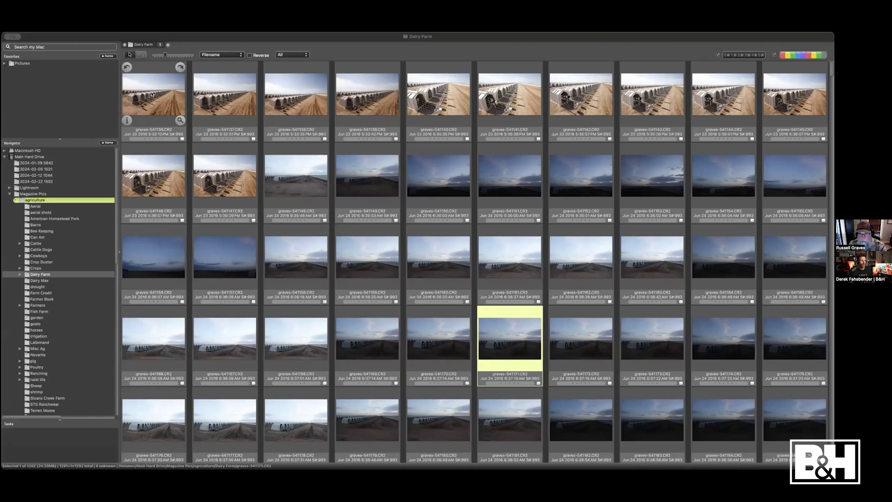
{"action": "key", "text": "Right"}
{"action": "key", "text": "Right"}
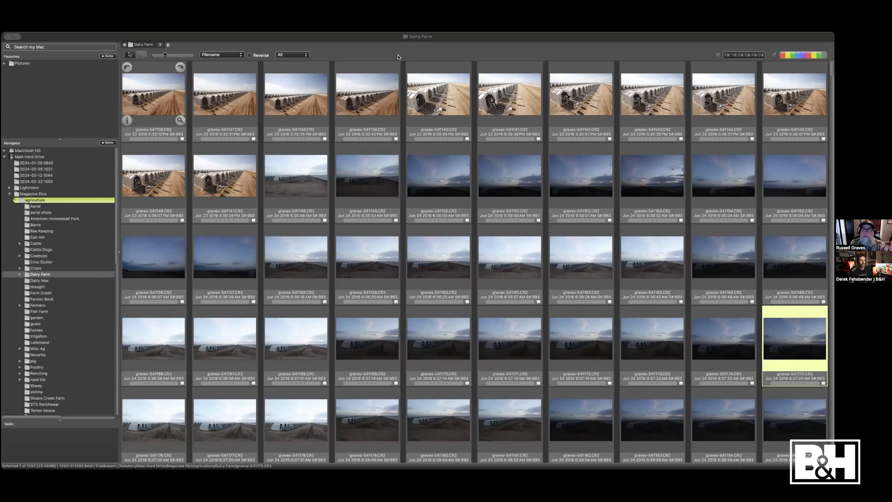
- Examine the Dairy Farm photos one by one in the large preview, from photo 40 to photo 127, and switch to the Any Questions? slide
{"action": "key", "text": "Return"}
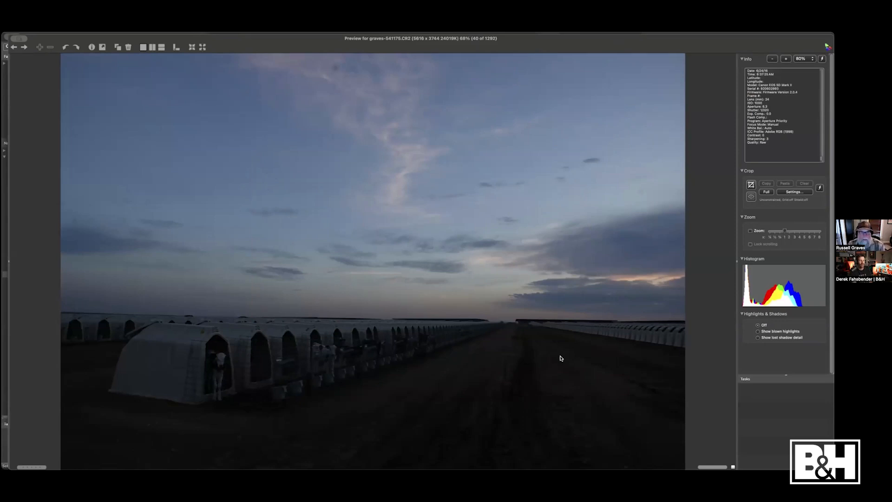
{"action": "key", "text": "Right"}
{"action": "key", "text": "Right"}
{"action": "key", "text": "Right"}
{"action": "key", "text": "Right"}
{"action": "key", "text": "Right"}
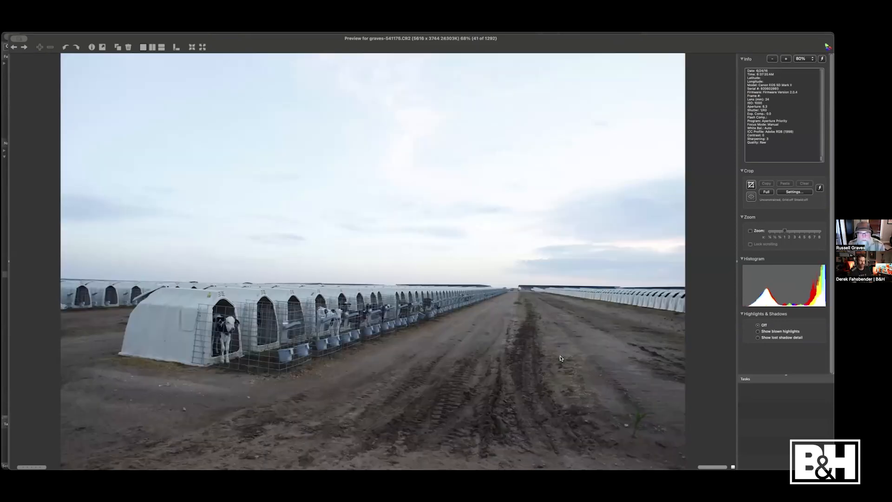
{"action": "key", "text": "Right"}
{"action": "key", "text": "Right"}
{"action": "key", "text": "Right"}
{"action": "key", "text": "Right"}
{"action": "key", "text": "Right"}
{"action": "key", "text": "Right"}
{"action": "key", "text": "Right"}
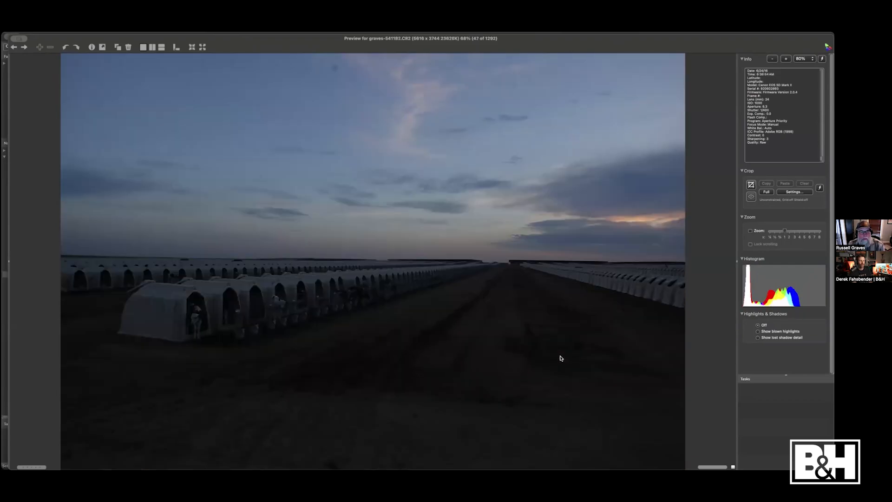
{"action": "key", "text": "Right"}
{"action": "key", "text": "Right"}
{"action": "key", "text": "Right"}
{"action": "key", "text": "Right"}
{"action": "key", "text": "Right"}
{"action": "key", "text": "Right"}
{"action": "key", "text": "Right"}
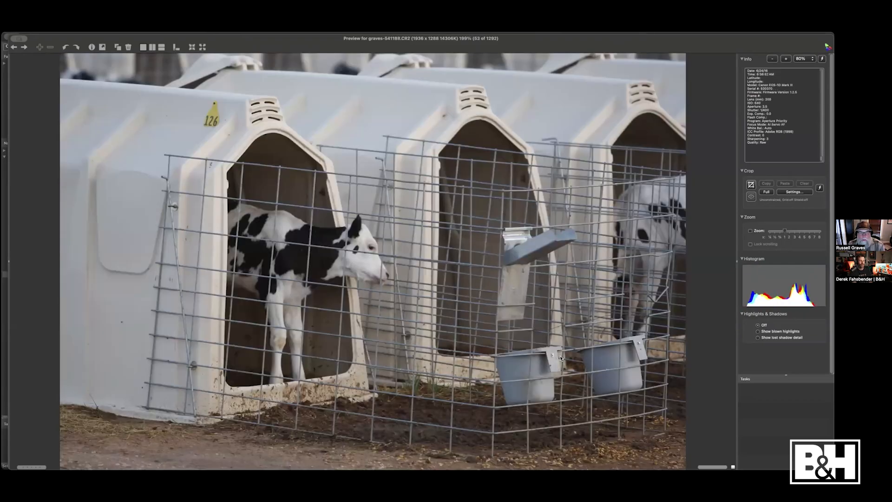
{"action": "key", "text": "Right"}
{"action": "key", "text": "Right"}
{"action": "key", "text": "Right"}
{"action": "key", "text": "Right"}
{"action": "key", "text": "Right"}
{"action": "key", "text": "Right"}
{"action": "key", "text": "Right"}
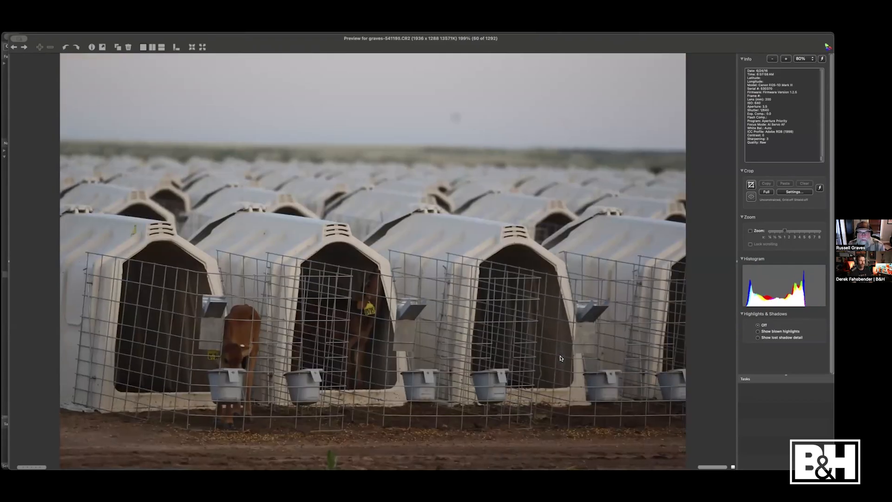
{"action": "key", "text": "Right"}
{"action": "key", "text": "Right"}
{"action": "key", "text": "Right"}
{"action": "key", "text": "Right"}
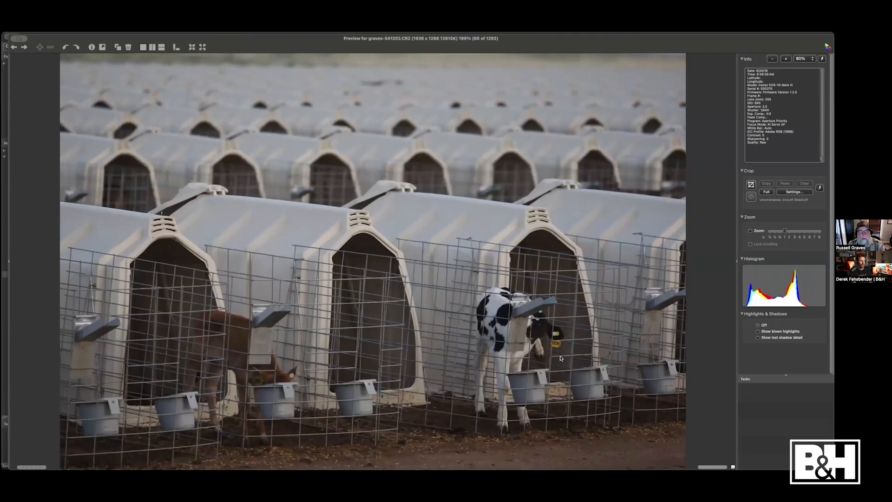
{"action": "key", "text": "Right"}
{"action": "key", "text": "Right"}
{"action": "key", "text": "Right"}
{"action": "key", "text": "Right"}
{"action": "key", "text": "Right"}
{"action": "key", "text": "Right"}
{"action": "key", "text": "Right"}
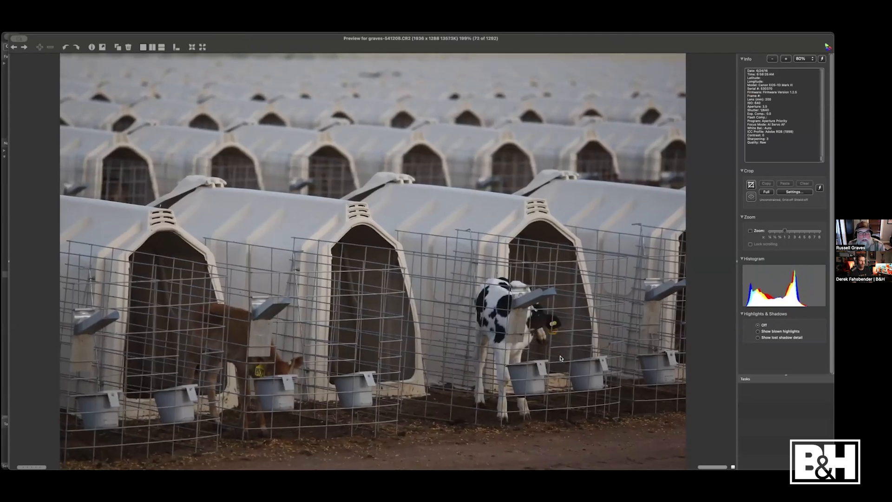
{"action": "key", "text": "Right"}
{"action": "key", "text": "Right"}
{"action": "key", "text": "Right"}
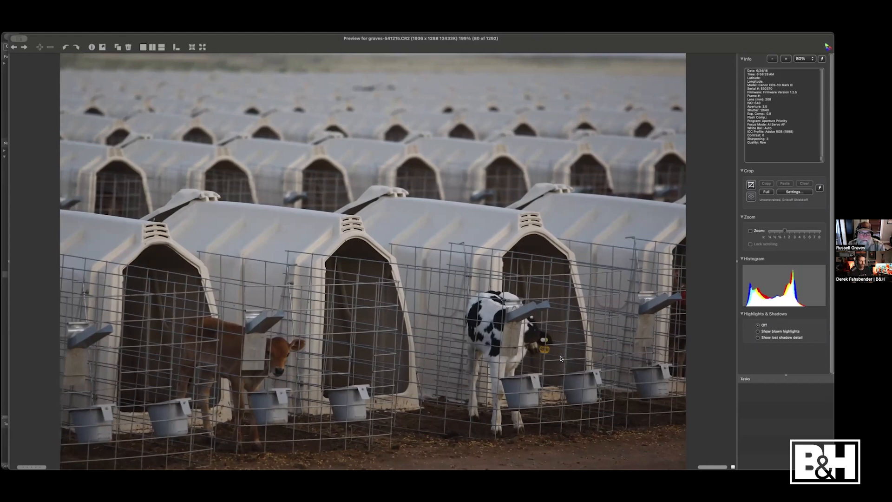
{"action": "key", "text": "Right"}
{"action": "key", "text": "Right"}
{"action": "key", "text": "Right"}
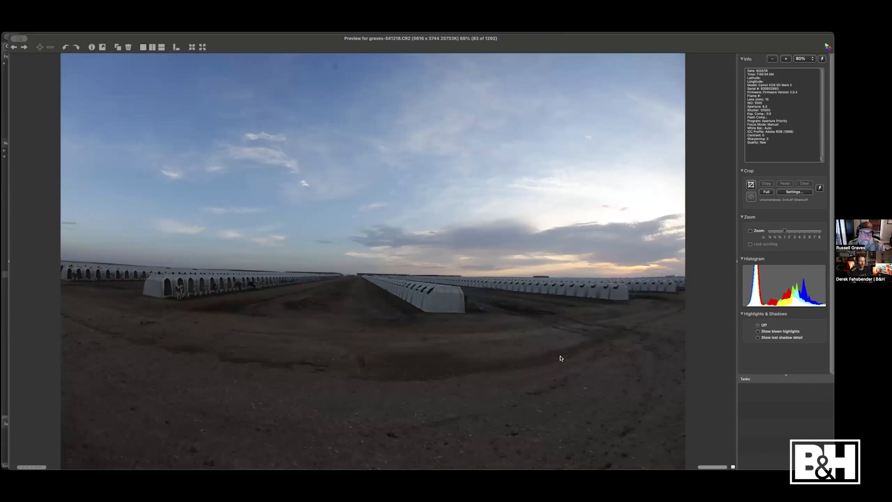
{"action": "key", "text": "Right"}
{"action": "key", "text": "Right"}
{"action": "key", "text": "Right"}
{"action": "key", "text": "Right"}
{"action": "key", "text": "Right"}
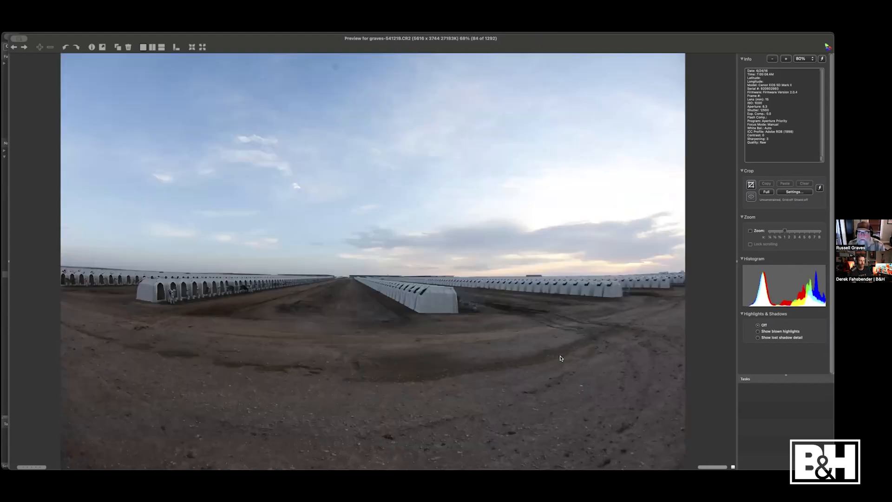
{"action": "key", "text": "Right"}
{"action": "key", "text": "Right"}
{"action": "key", "text": "Right"}
{"action": "key", "text": "Right"}
{"action": "key", "text": "Right"}
{"action": "key", "text": "Right"}
{"action": "key", "text": "Right"}
{"action": "key", "text": "Right"}
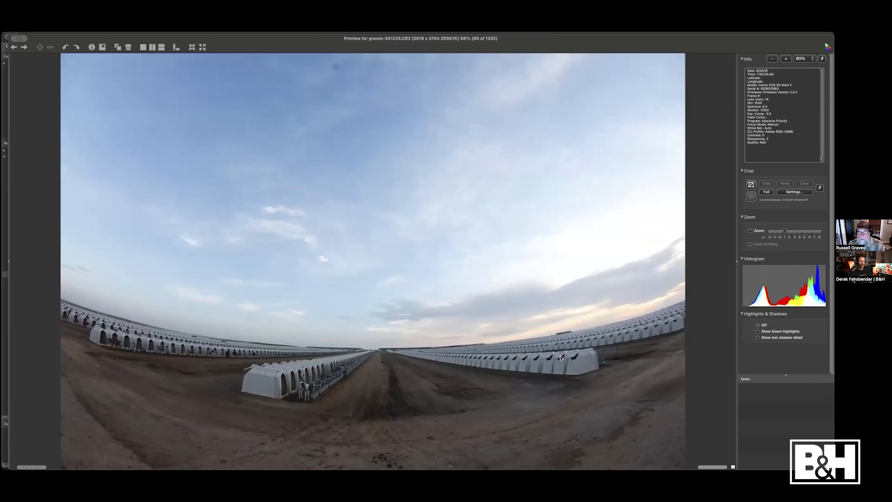
{"action": "key", "text": "Right"}
{"action": "key", "text": "Right"}
{"action": "key", "text": "Right"}
{"action": "key", "text": "Right"}
{"action": "key", "text": "Right"}
{"action": "key", "text": "Right"}
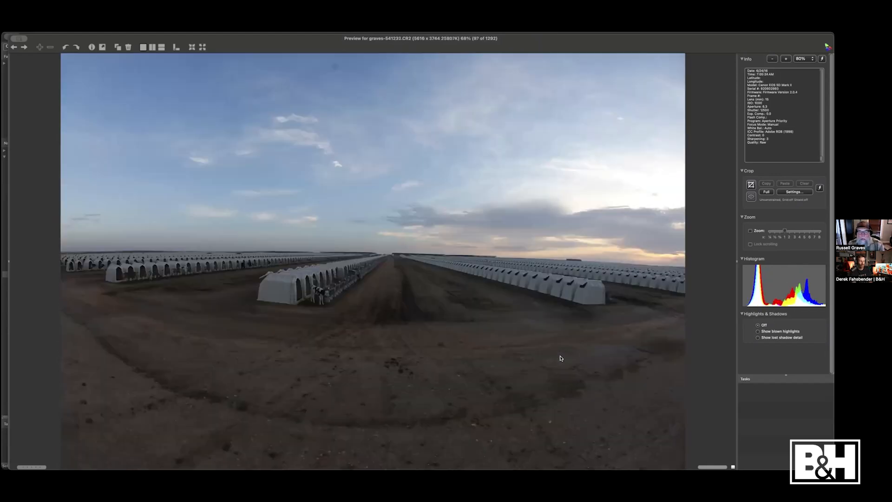
{"action": "key", "text": "Right"}
{"action": "key", "text": "Right"}
{"action": "key", "text": "Right"}
{"action": "key", "text": "Right"}
{"action": "key", "text": "Right"}
{"action": "key", "text": "Right"}
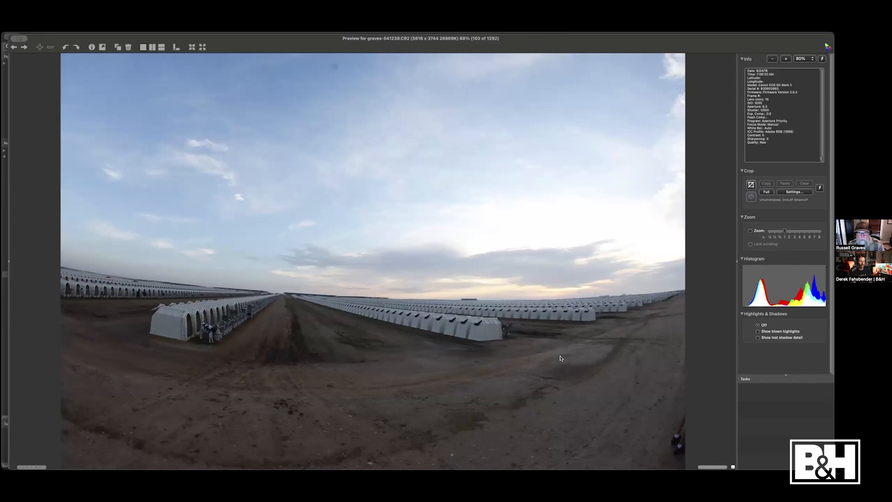
{"action": "key", "text": "Right"}
{"action": "key", "text": "Right"}
{"action": "key", "text": "Right"}
{"action": "key", "text": "Right"}
{"action": "key", "text": "Right"}
{"action": "key", "text": "Right"}
{"action": "key", "text": "Right"}
{"action": "key", "text": "Right"}
{"action": "key", "text": "Right"}
{"action": "key", "text": "Right"}
{"action": "key", "text": "Right"}
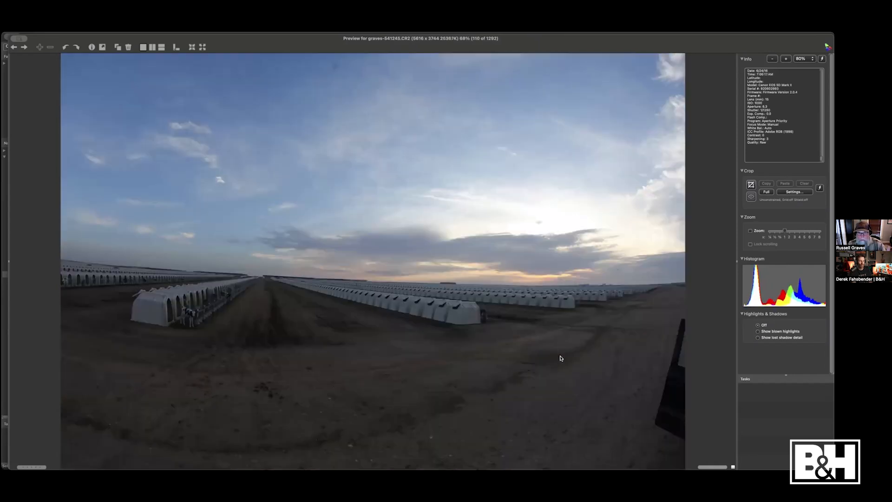
{"action": "key", "text": "Right"}
{"action": "key", "text": "Right"}
{"action": "key", "text": "Right"}
{"action": "key", "text": "Right"}
{"action": "key", "text": "Right"}
{"action": "key", "text": "Right"}
{"action": "key", "text": "Right"}
{"action": "key", "text": "Right"}
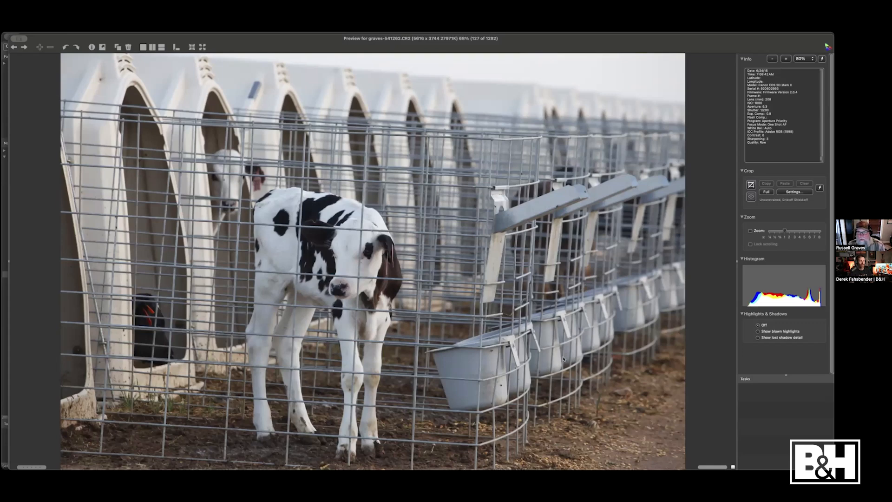
{"action": "key", "text": "super+Tab"}
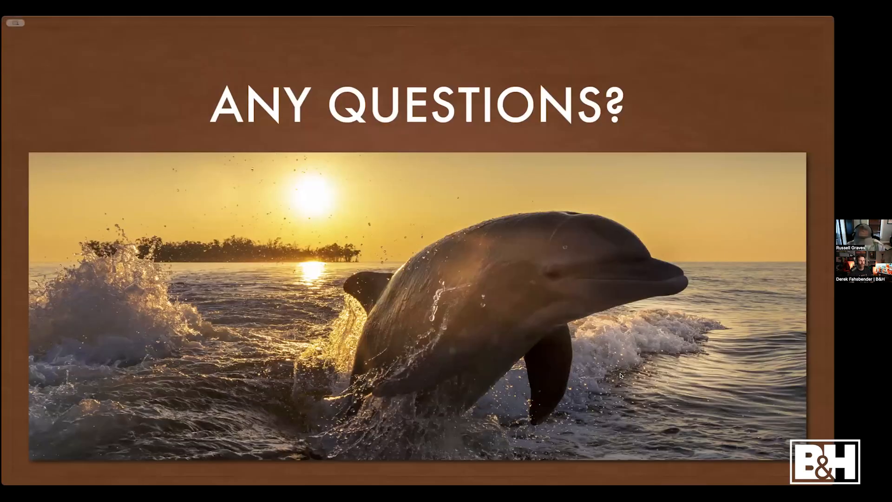
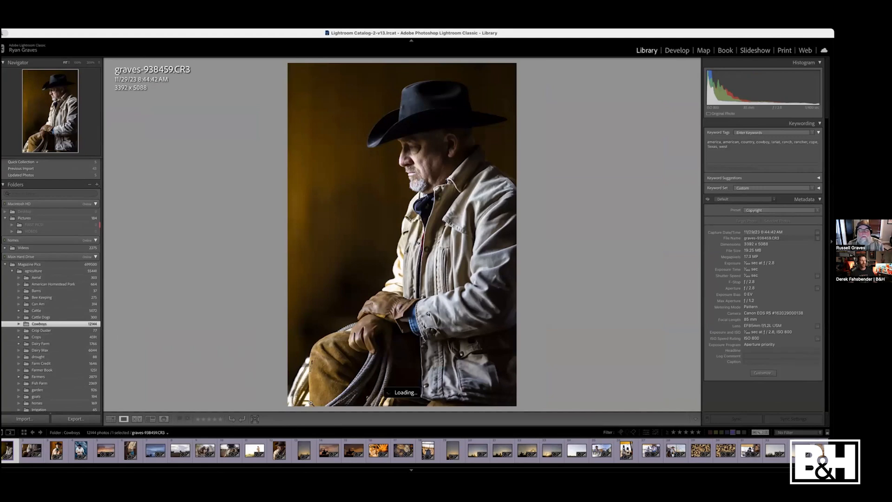
- Open the close-up cowboy portrait graves-938507.CR3 in the Develop module and set its Exposure to -0.25
{"action": "left_click", "coordinate": [279, 446]}
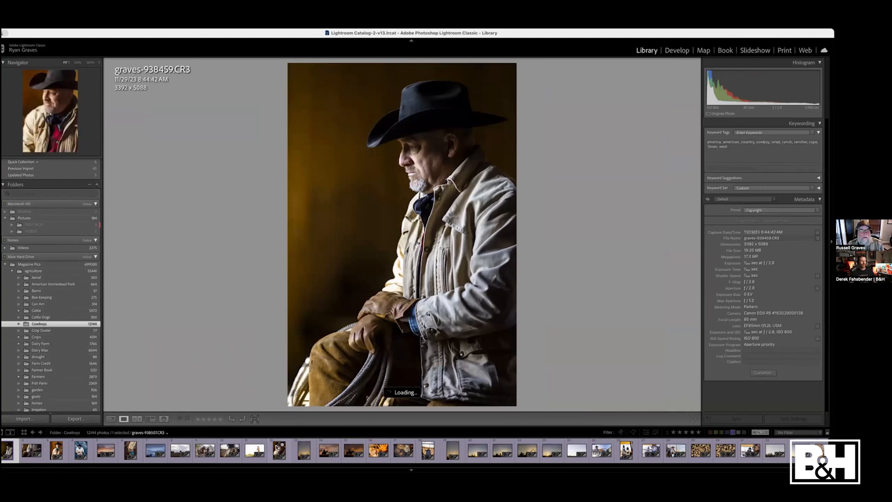
{"action": "left_click", "coordinate": [277, 448]}
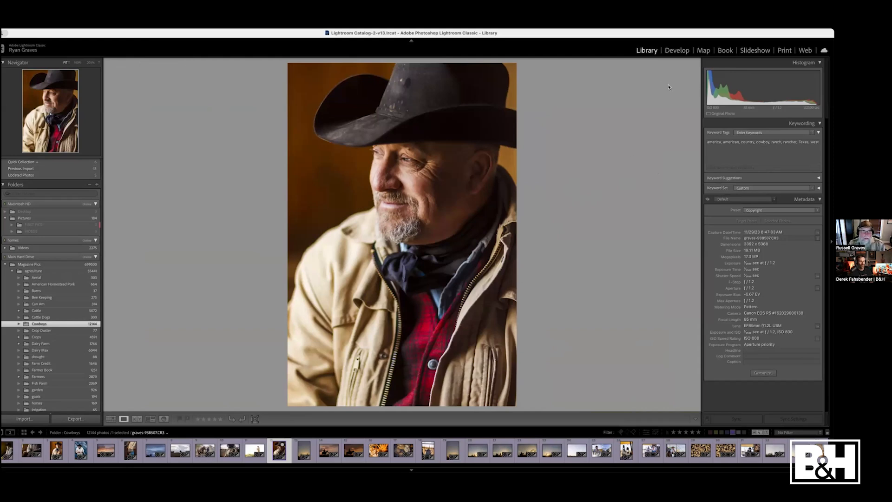
{"action": "key", "text": "d"}
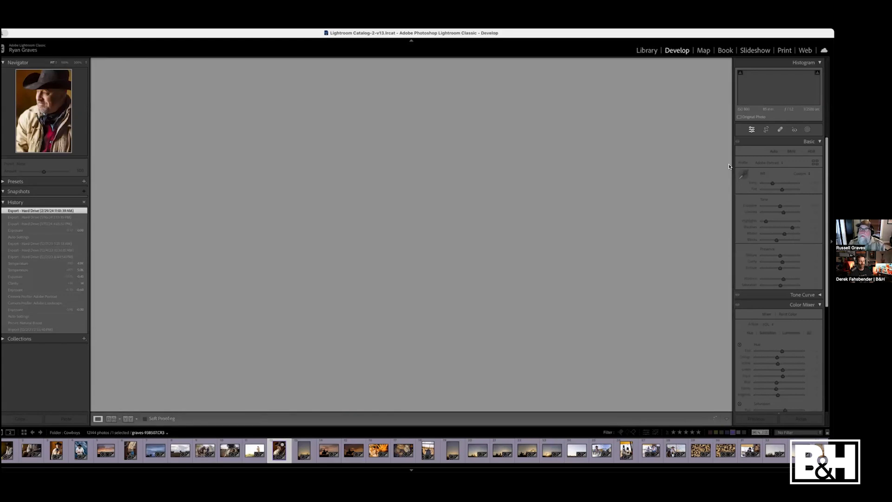
{"action": "left_click_drag", "start_coordinate": [780, 207], "coordinate": [779, 208]}
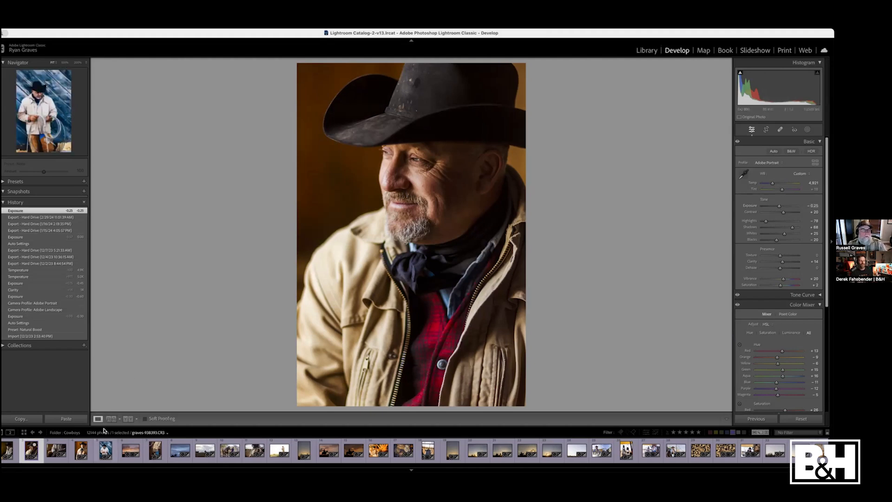
- View the horseback silhouette graves-939399.CR3 in the Library, and open the roping cowboy photo graves-938547.CR3 in the Develop module
{"action": "left_click", "coordinate": [653, 52]}
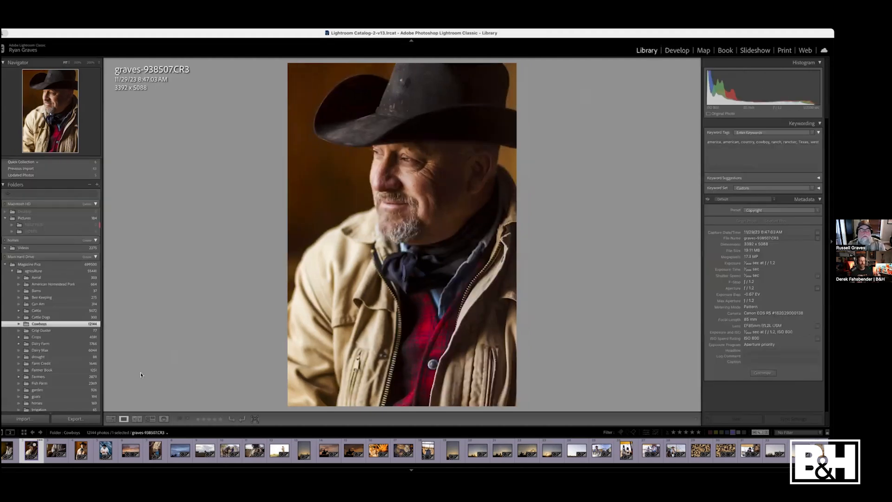
{"action": "left_click", "coordinate": [180, 450]}
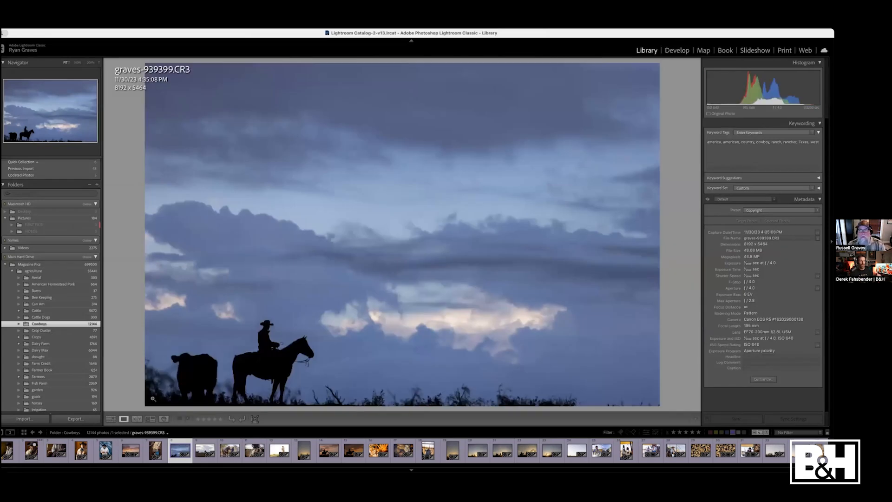
{"action": "left_click", "coordinate": [275, 445]}
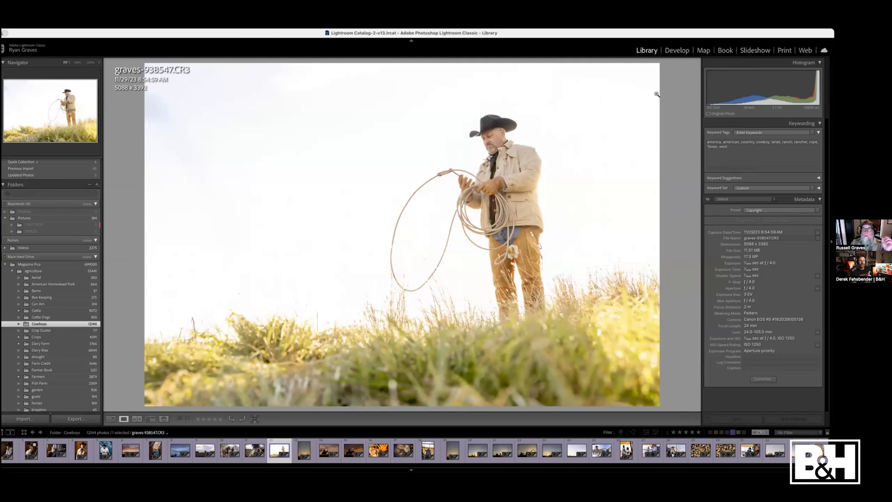
{"action": "left_click", "coordinate": [676, 50]}
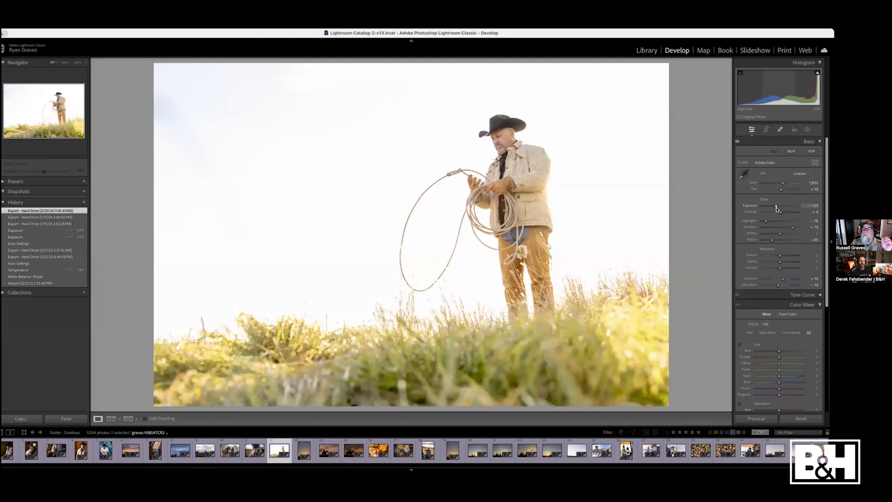
- Try a lower Exposure on the roping cowboy photo, reset it to 0, and revert to an Export state in the edit history
{"action": "left_click_drag", "start_coordinate": [777, 208], "coordinate": [771, 209]}
{"action": "double_click", "coordinate": [772, 209]}
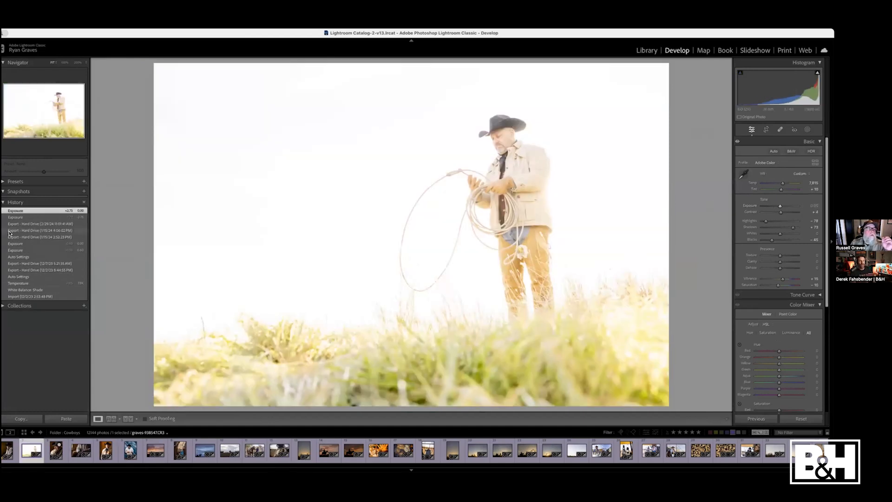
{"action": "left_click", "coordinate": [15, 224]}
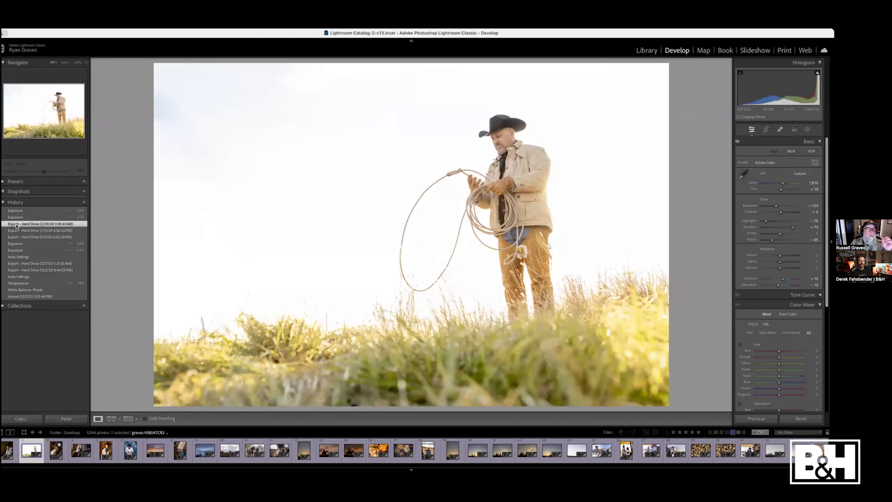
{"action": "left_click", "coordinate": [20, 230]}
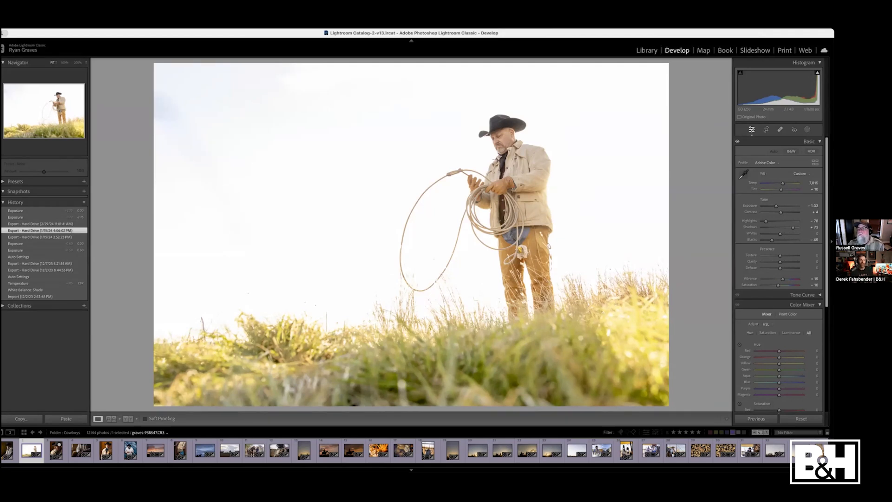
- Expand the Tone Curve, view the green channel, try a slight bend in the red channel curve, and remove the added point
{"action": "left_click", "coordinate": [802, 294]}
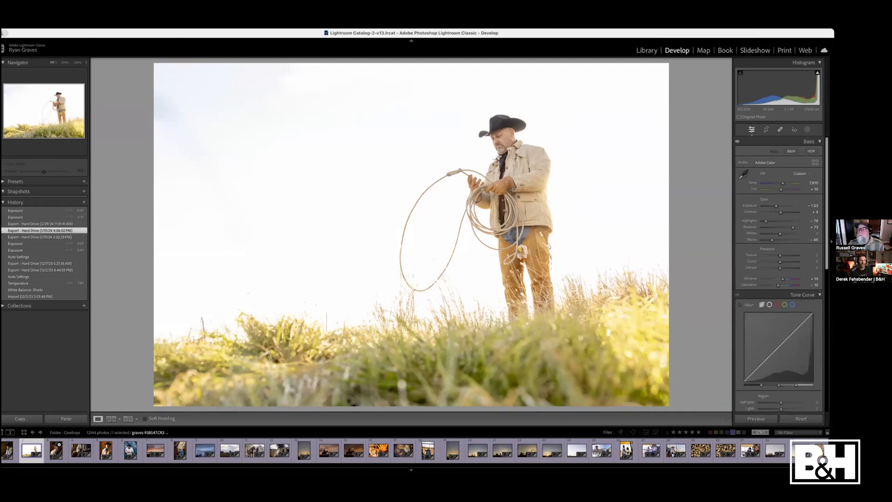
{"action": "left_click", "coordinate": [784, 305]}
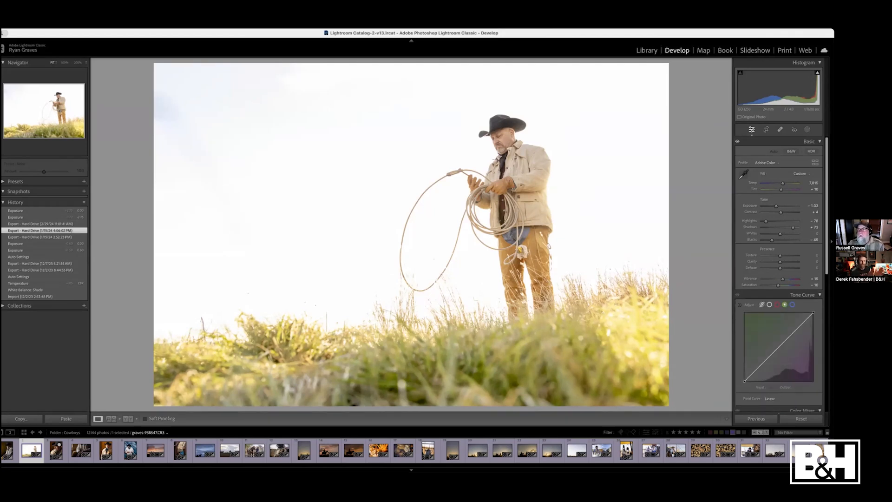
{"action": "left_click", "coordinate": [777, 305]}
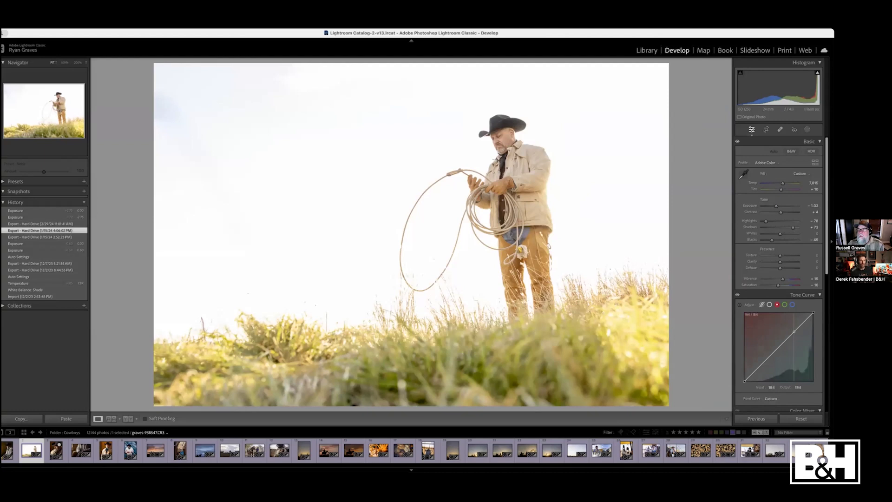
{"action": "left_click_drag", "start_coordinate": [794, 332], "coordinate": [795, 335]}
{"action": "double_click", "coordinate": [794, 335]}
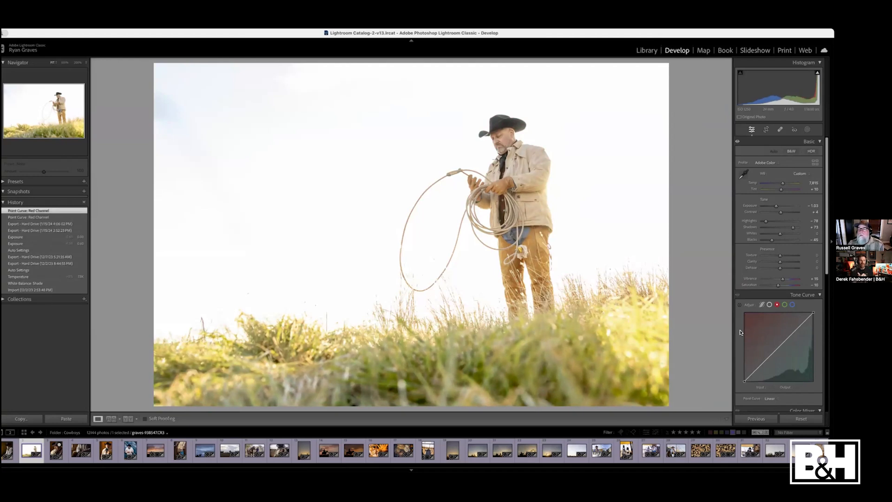
{"action": "scroll", "coordinate": [741, 332], "scroll_direction": "down", "scroll_amount": 3}
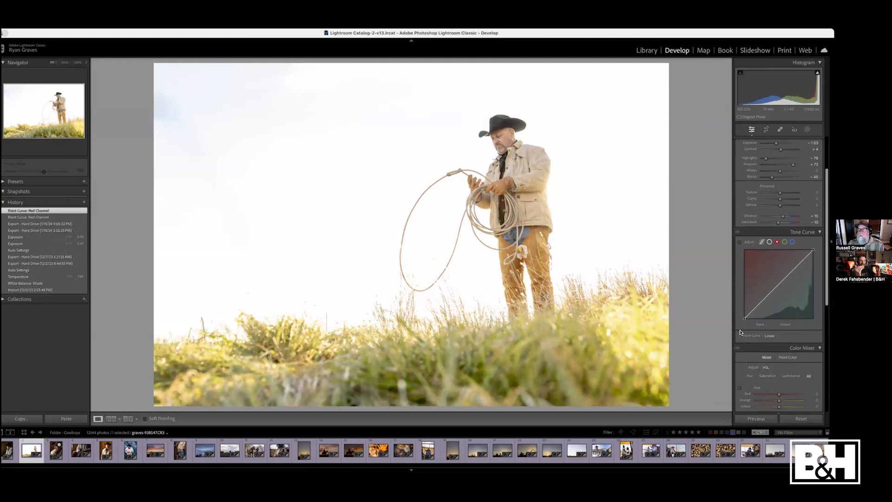
{"action": "scroll", "coordinate": [740, 332], "scroll_direction": "down", "scroll_amount": 2}
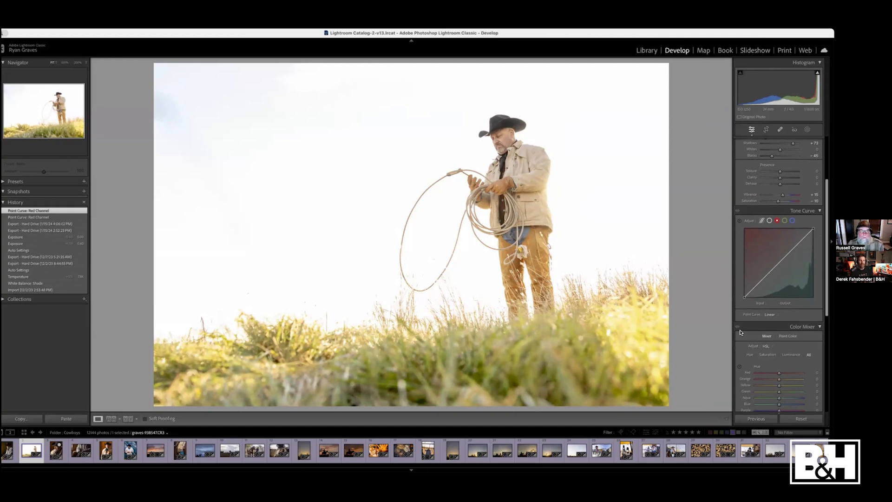
- Show the Pictures folder as a thumbnail grid in the Library and open the aurora composite IMG_8168.jpg in the large preview
{"action": "left_click", "coordinate": [646, 50]}
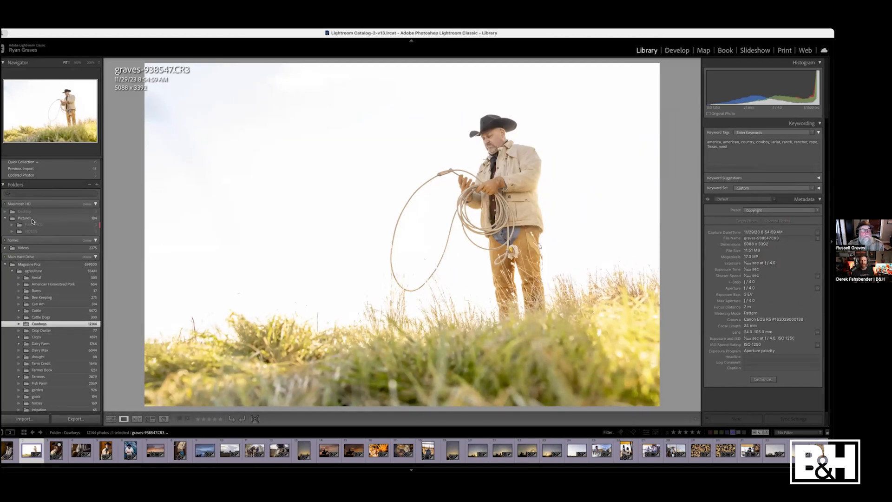
{"action": "mouse_move", "coordinate": [33, 220]}
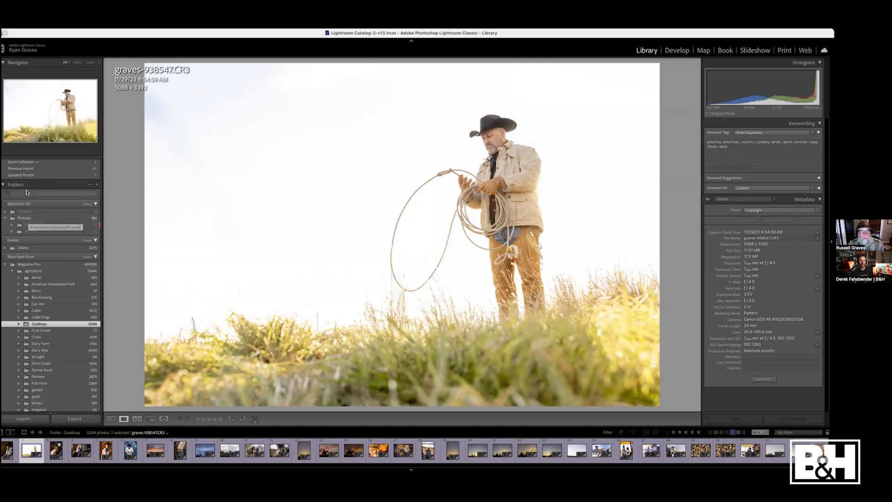
{"action": "left_click", "coordinate": [30, 220]}
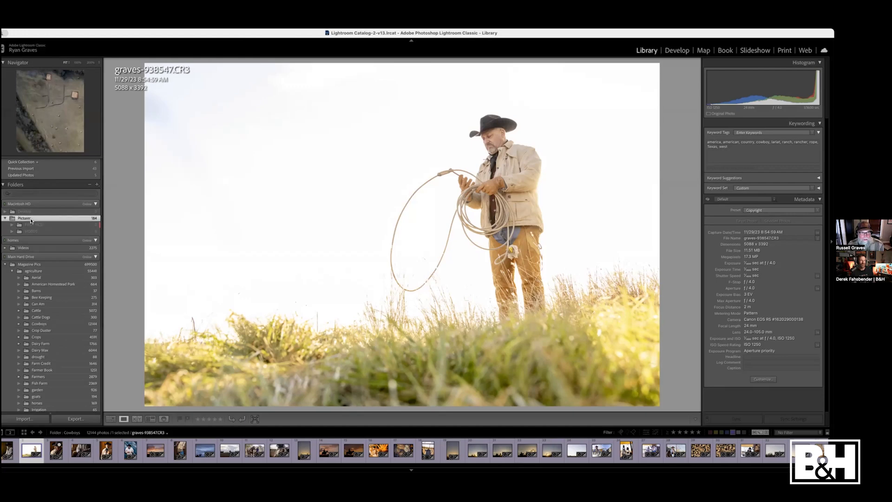
{"action": "left_click", "coordinate": [110, 418]}
{"action": "scroll", "coordinate": [390, 296], "scroll_direction": "down", "scroll_amount": 2}
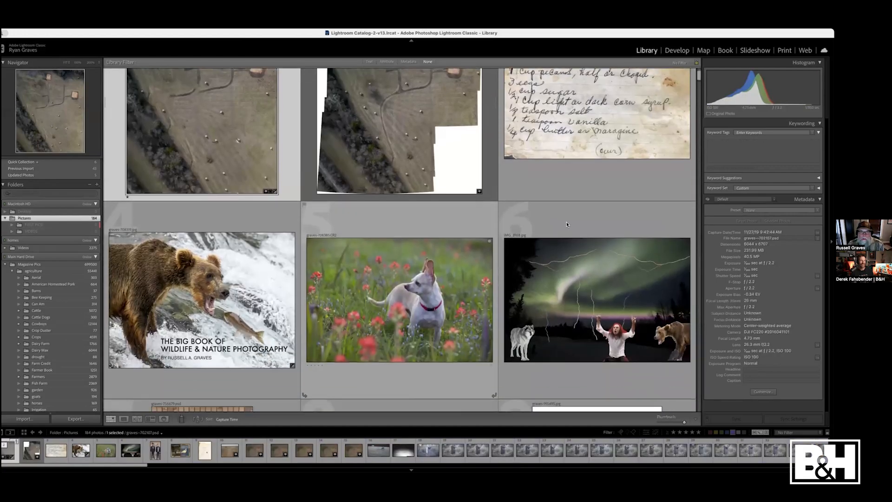
{"action": "double_click", "coordinate": [567, 223]}
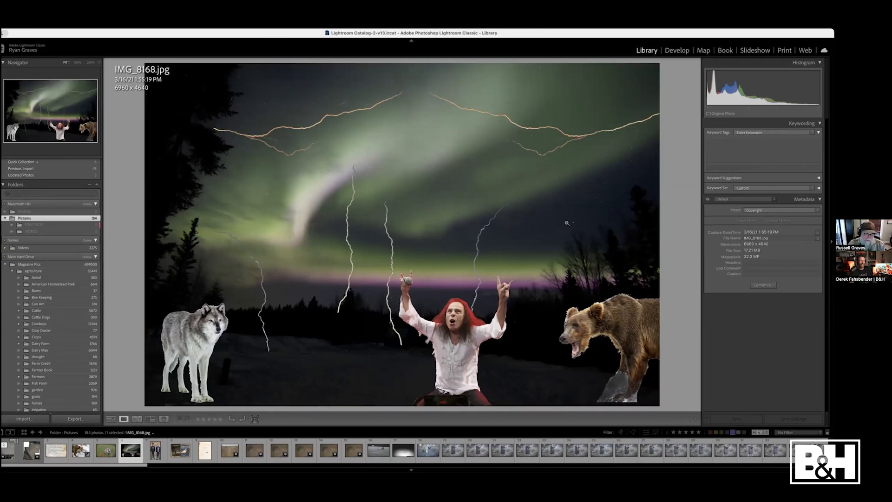
- Look through the first rows of the Pictures folder in grid view and open graves-756679.psd, the two men in suits, full size
{"action": "left_click", "coordinate": [110, 419]}
{"action": "scroll", "coordinate": [354, 255], "scroll_direction": "down", "scroll_amount": 2}
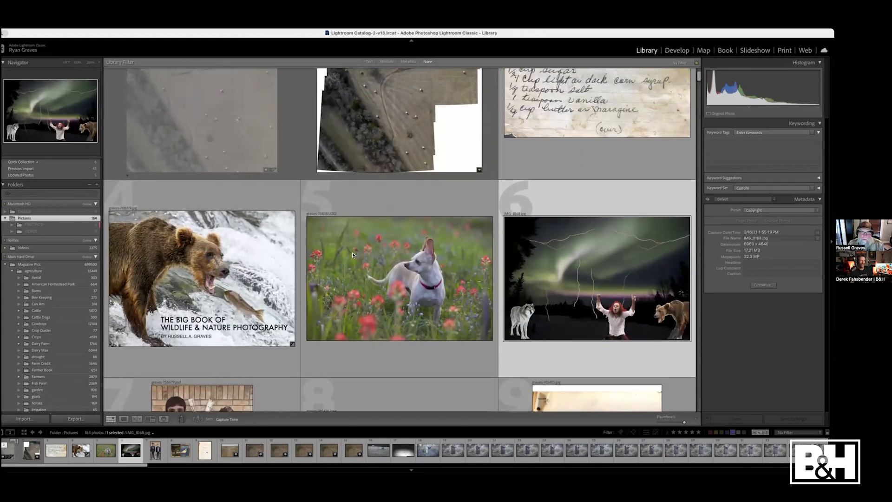
{"action": "scroll", "coordinate": [354, 254], "scroll_direction": "down", "scroll_amount": 1}
{"action": "scroll", "coordinate": [353, 255], "scroll_direction": "up", "scroll_amount": 3}
{"action": "scroll", "coordinate": [353, 255], "scroll_direction": "up", "scroll_amount": 1}
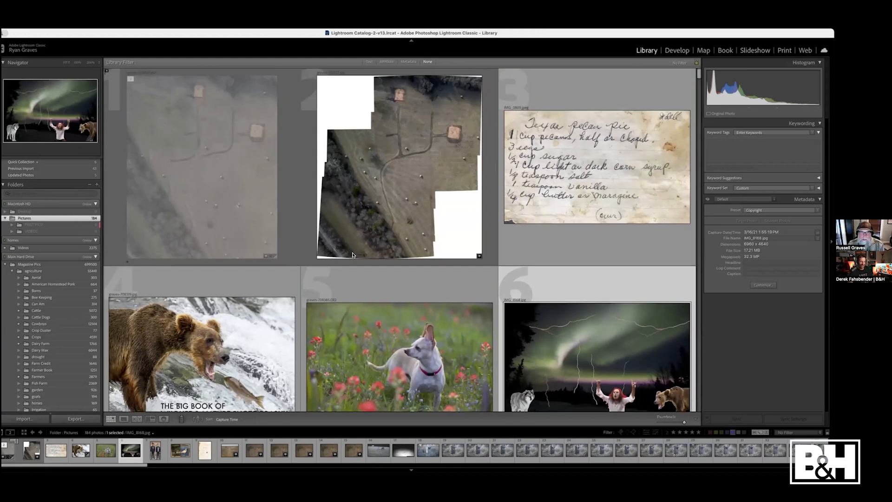
{"action": "scroll", "coordinate": [307, 233], "scroll_direction": "down", "scroll_amount": 4}
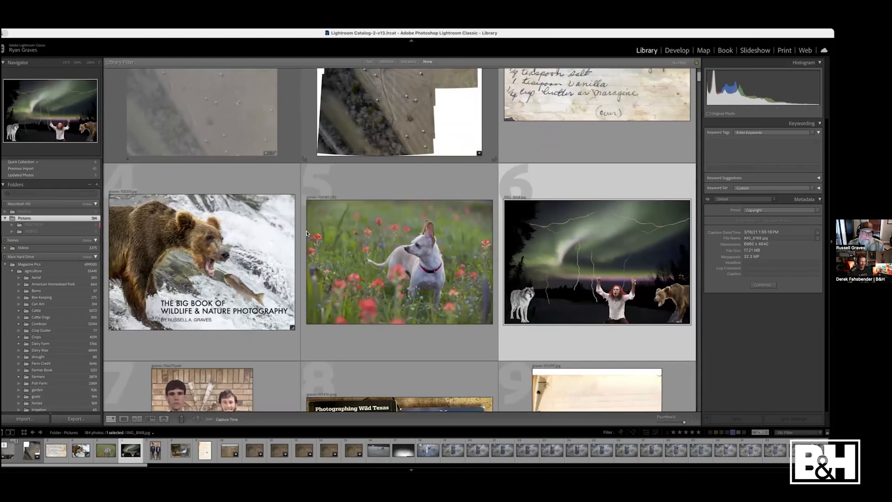
{"action": "scroll", "coordinate": [307, 233], "scroll_direction": "up", "scroll_amount": 4}
{"action": "scroll", "coordinate": [307, 233], "scroll_direction": "down", "scroll_amount": 6}
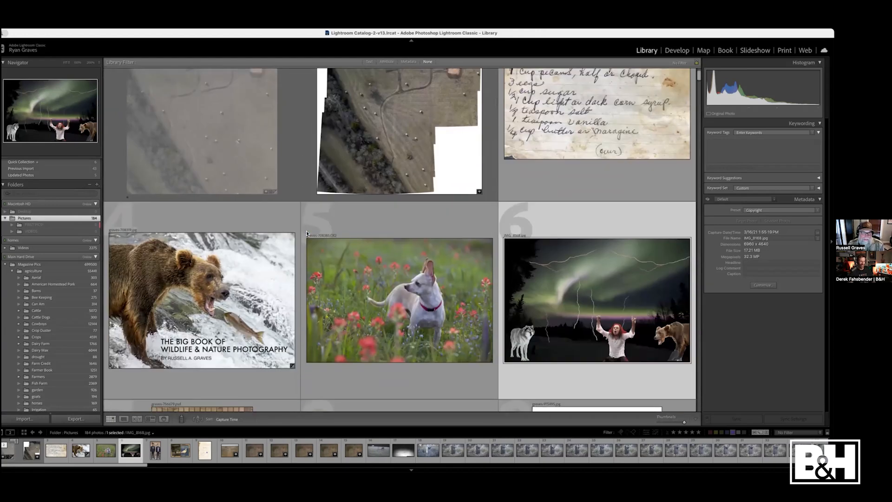
{"action": "double_click", "coordinate": [236, 338]}
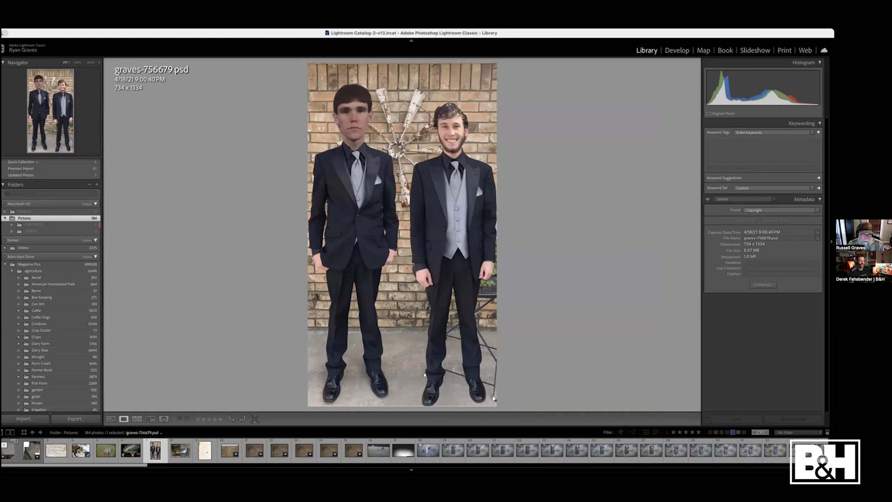
- Page forward through the large previews of the seven photos following graves-756679.psd in the Pictures folder
{"action": "key", "text": "Right"}
{"action": "key", "text": "Right"}
{"action": "key", "text": "Right"}
{"action": "key", "text": "Right"}
{"action": "key", "text": "Right"}
{"action": "key", "text": "Right"}
{"action": "key", "text": "Right"}
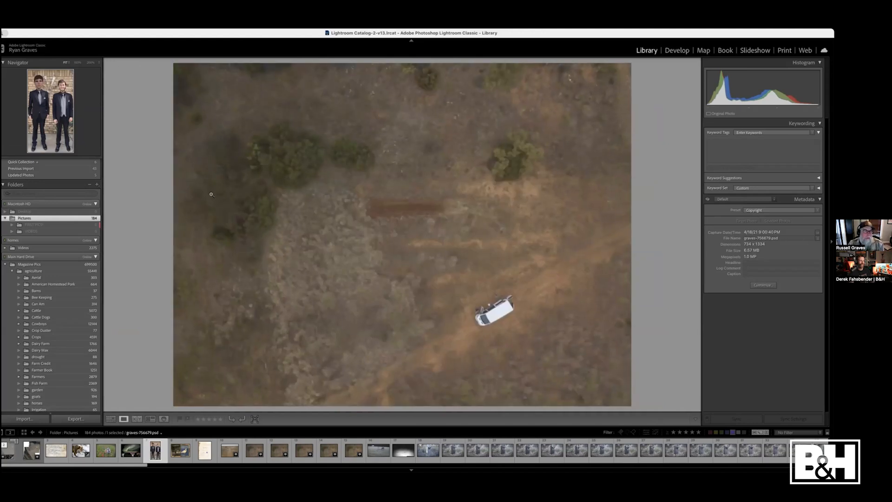
- Open the Magazine Pics folder on the main hard drive, and display the Quick Collection to look over its photos
{"action": "left_click", "coordinate": [63, 265]}
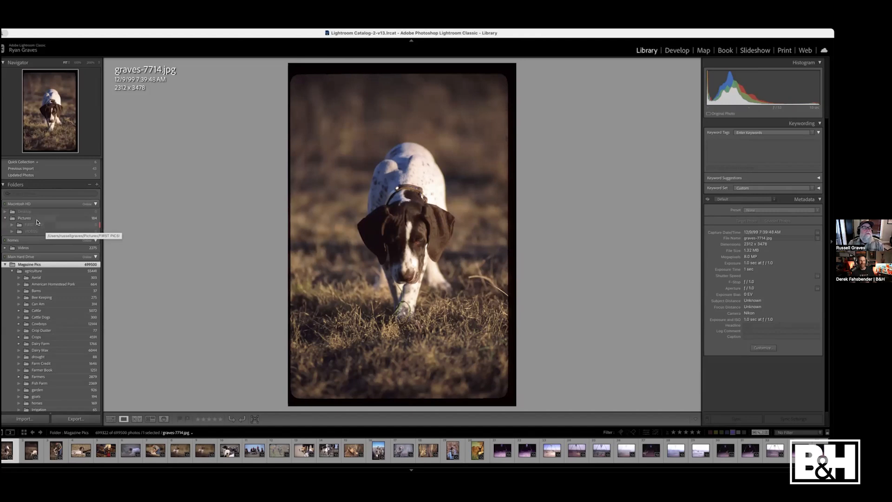
{"action": "left_click", "coordinate": [29, 163]}
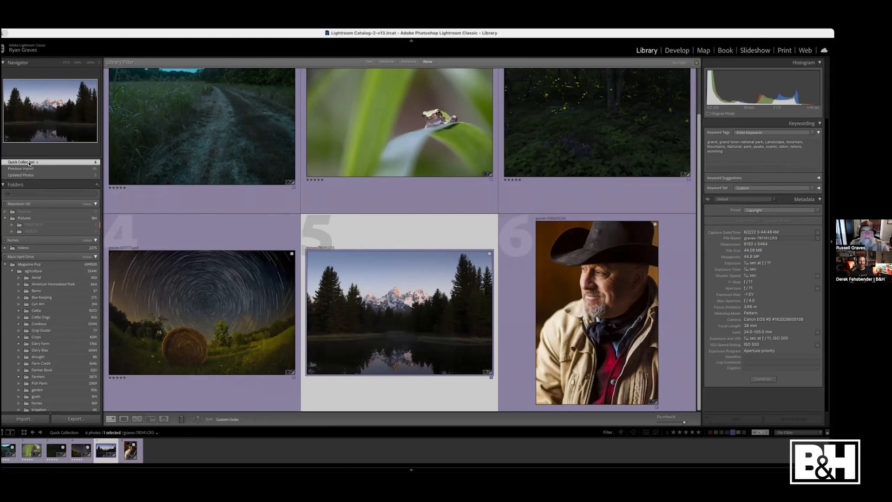
{"action": "scroll", "coordinate": [40, 184], "scroll_direction": "down", "scroll_amount": 1}
{"action": "scroll", "coordinate": [51, 180], "scroll_direction": "up", "scroll_amount": 1}
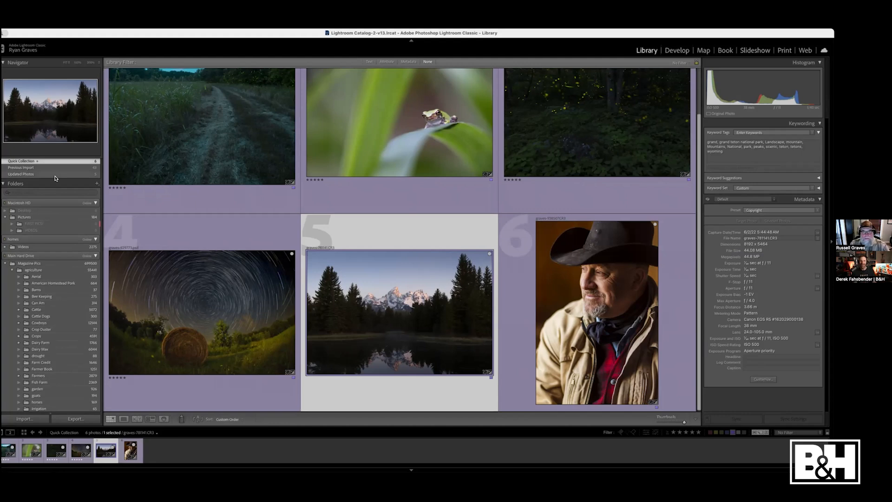
{"action": "scroll", "coordinate": [55, 178], "scroll_direction": "up", "scroll_amount": 1}
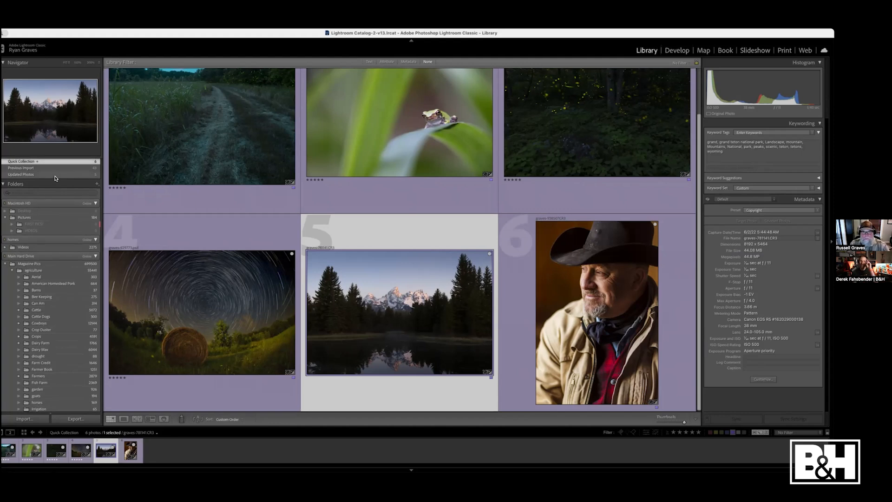